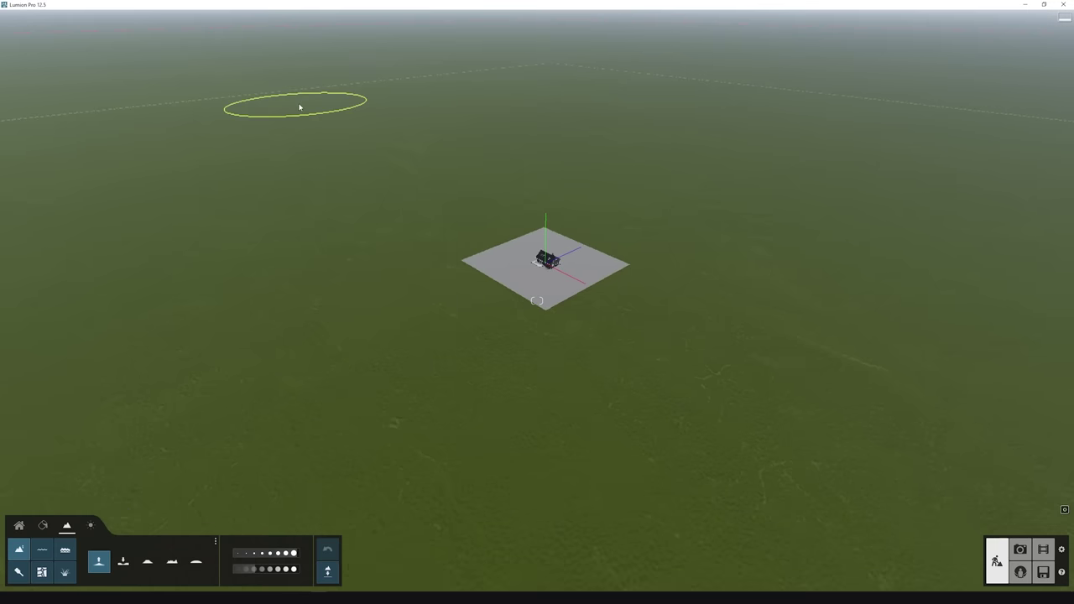
- Sculpt low hills in the terrain around the house's grey plot and smooth them
scroll(496, 98, "down", 3)
right_click_drag(496, 97, 335, 277)
left_click(197, 562)
right_click_drag(503, 209, 532, 170)
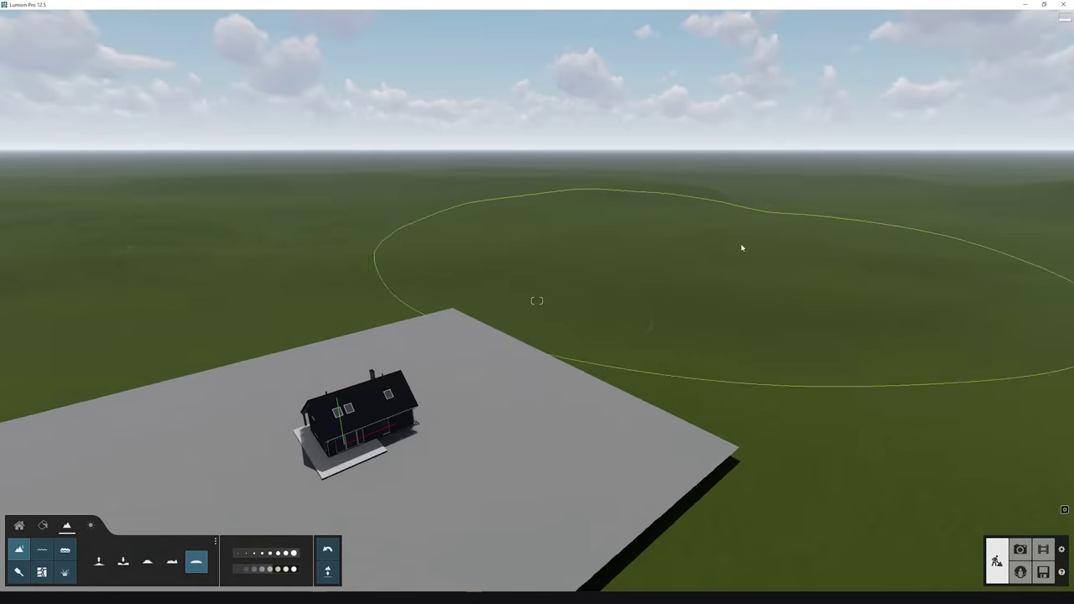
right_click_drag(741, 244, 638, 277)
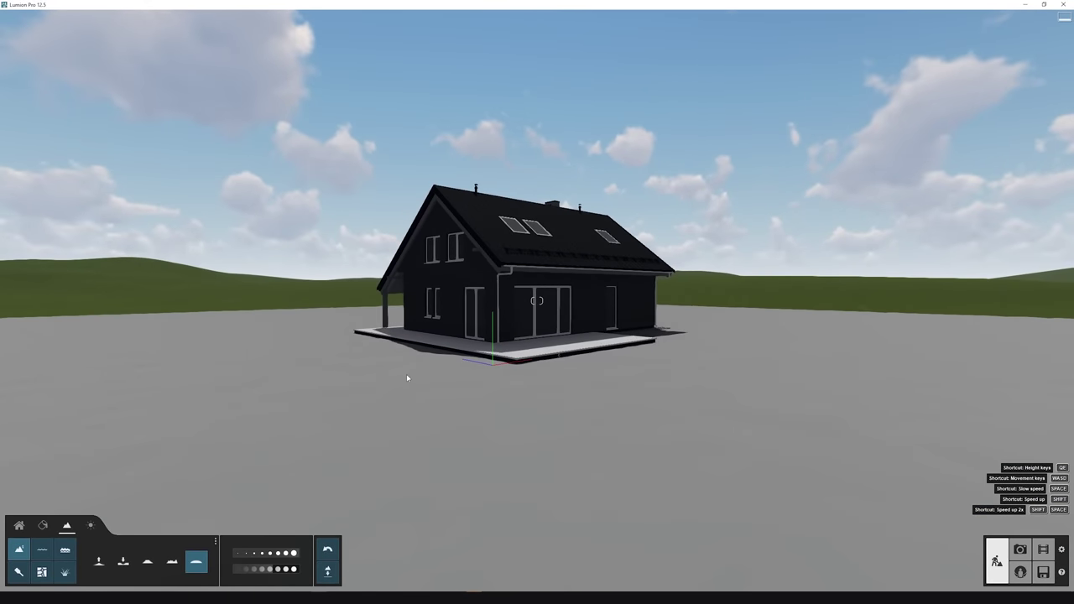
- Frame the house's front corner near eye level in Photo mode, lengthen the focal length slightly, and store the camera in slot 1
left_click(1020, 550)
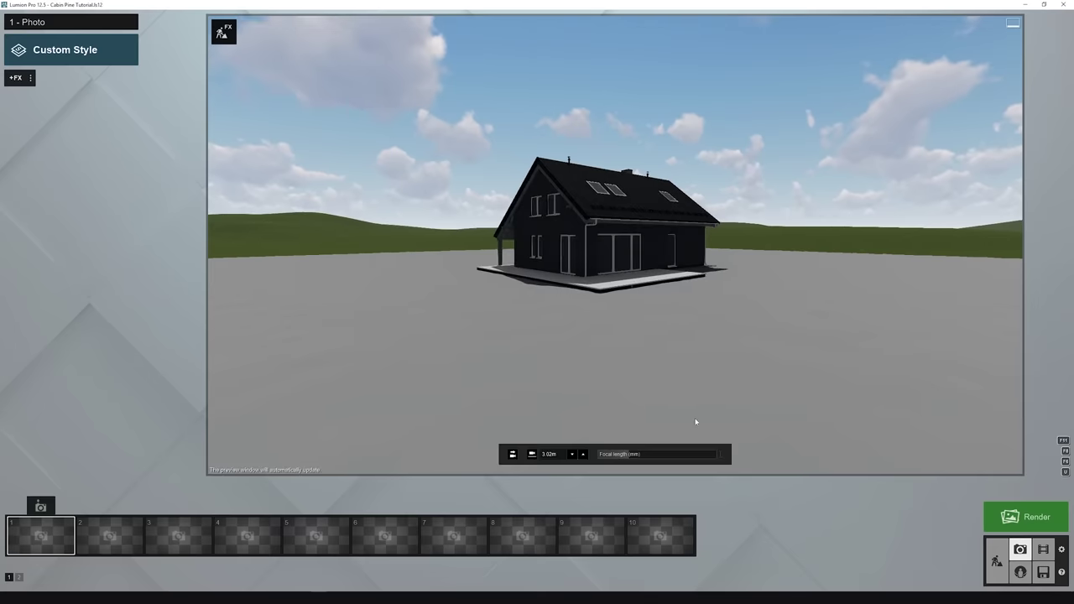
key("e")
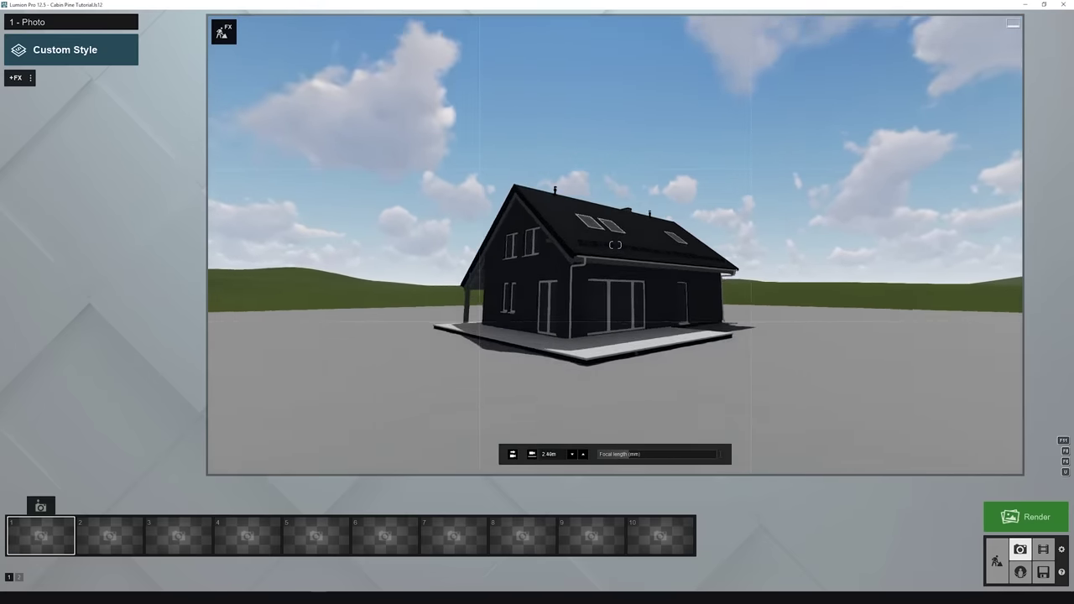
key("e")
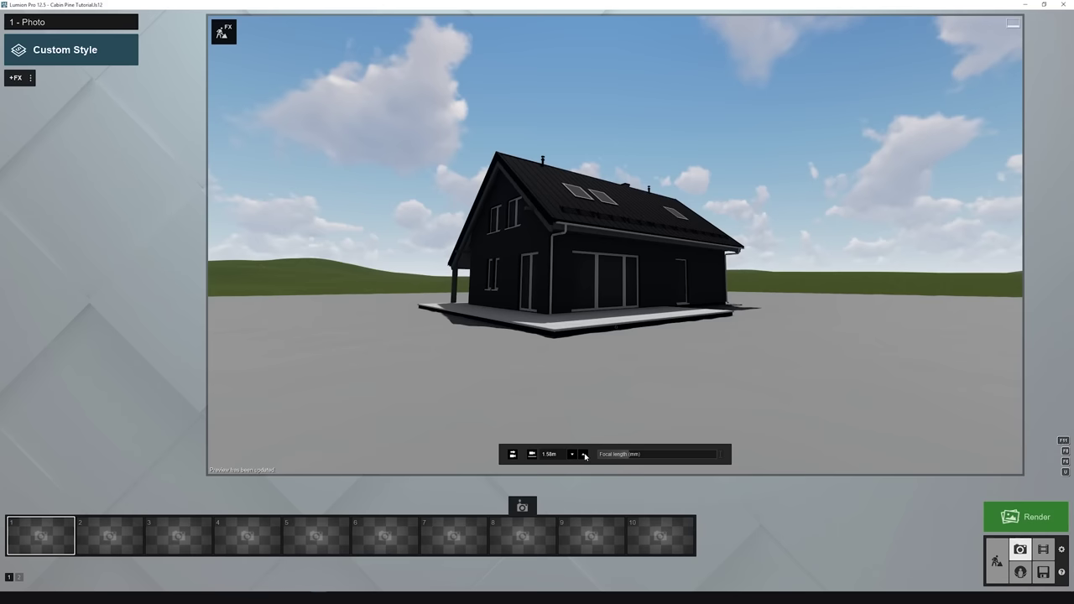
left_click_drag(626, 455, 638, 456)
left_click(572, 455)
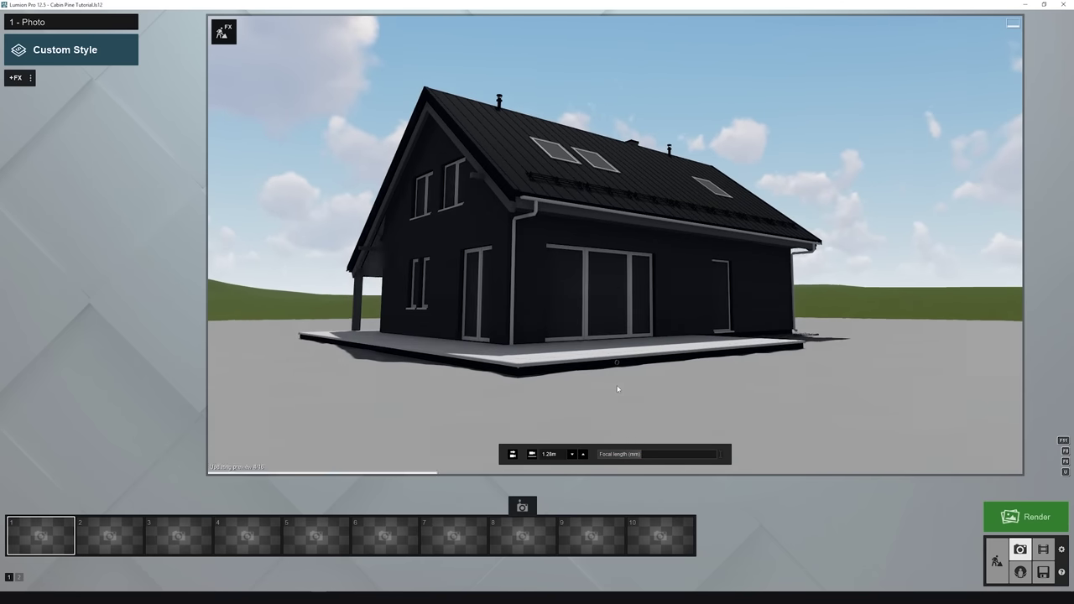
scroll(617, 389, "down", 3)
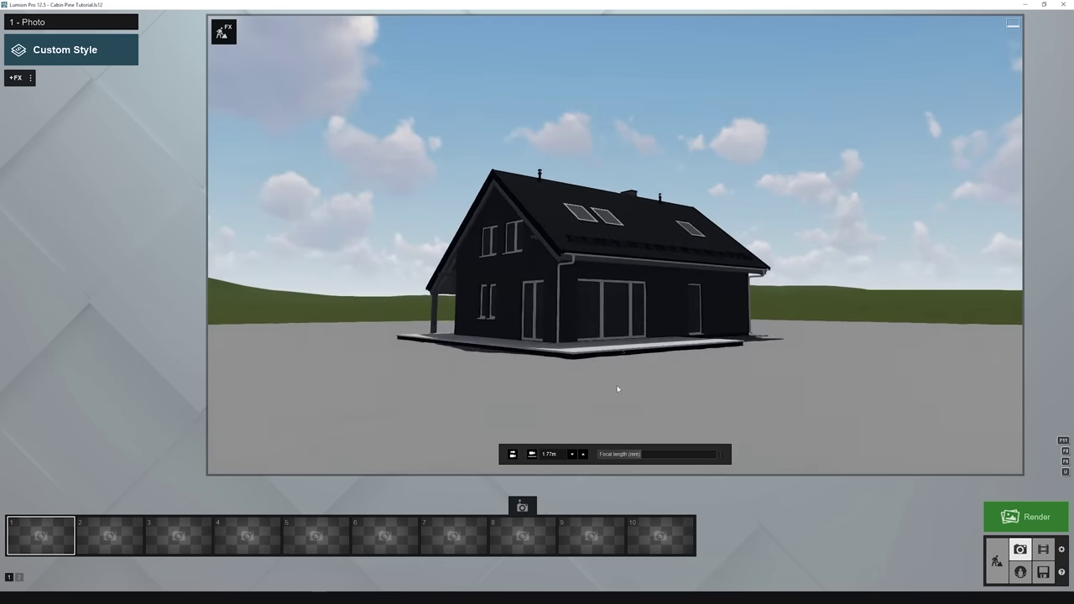
right_click_drag(615, 244, 615, 244)
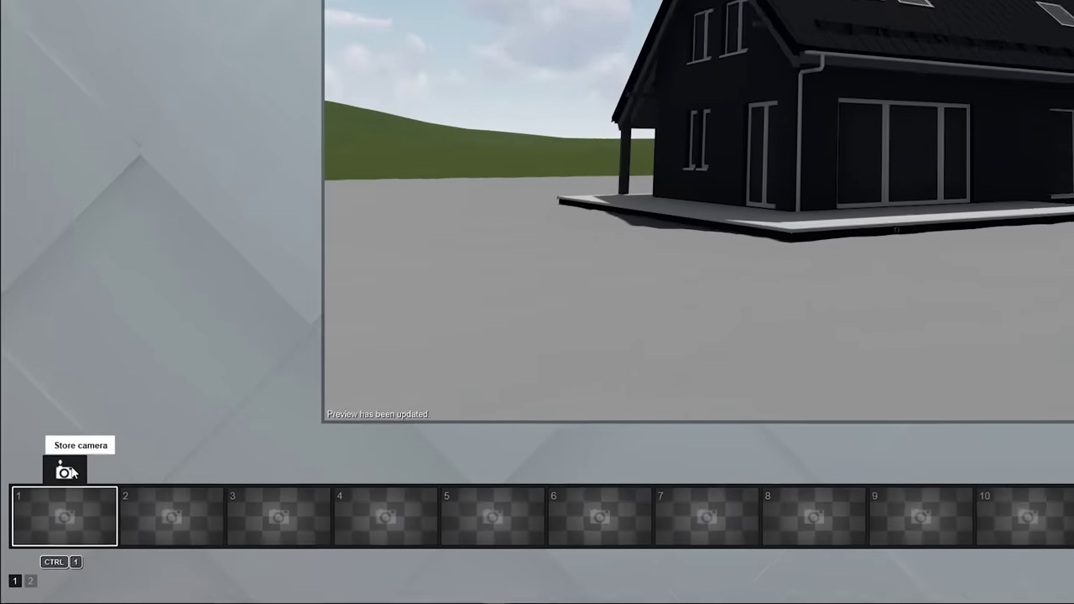
left_click(34, 507)
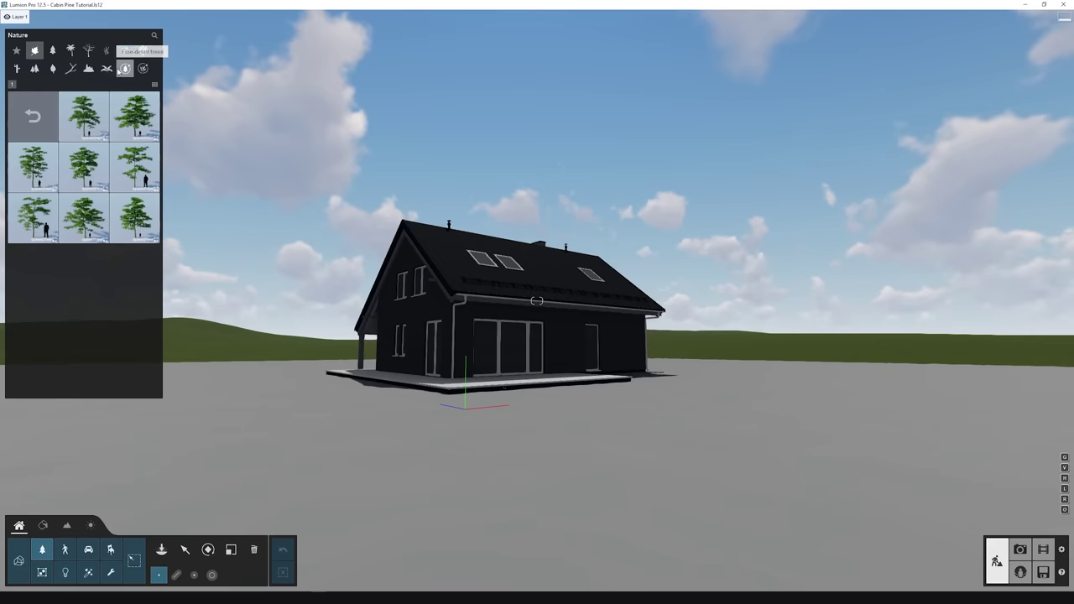
- Place a tall European red pine and a bushy European red pine 003 from the fine-detail trees in front of the house
left_click(123, 69)
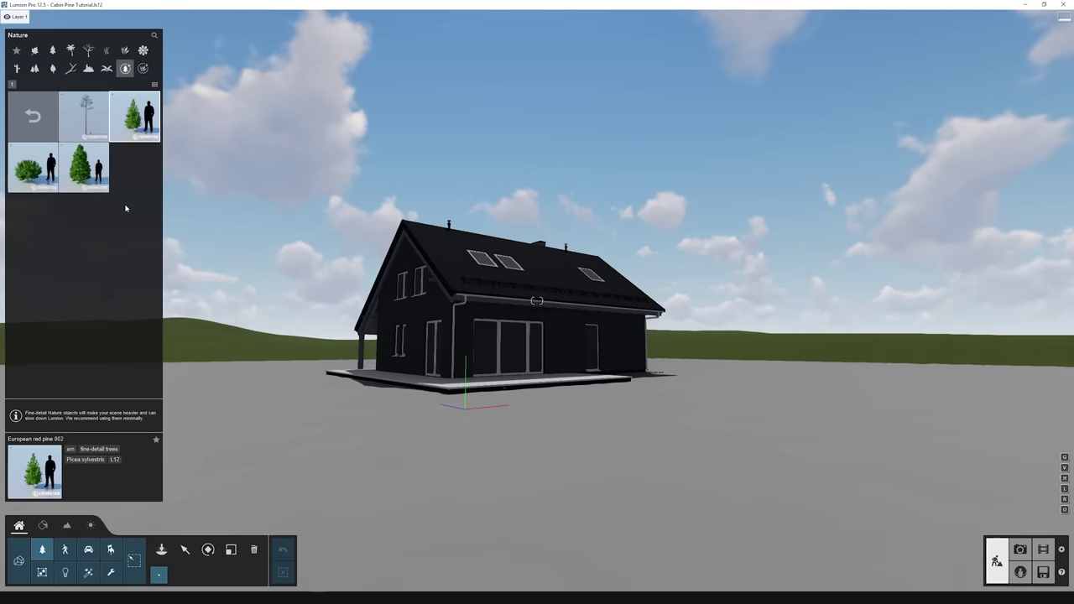
left_click(84, 166)
left_click(449, 503)
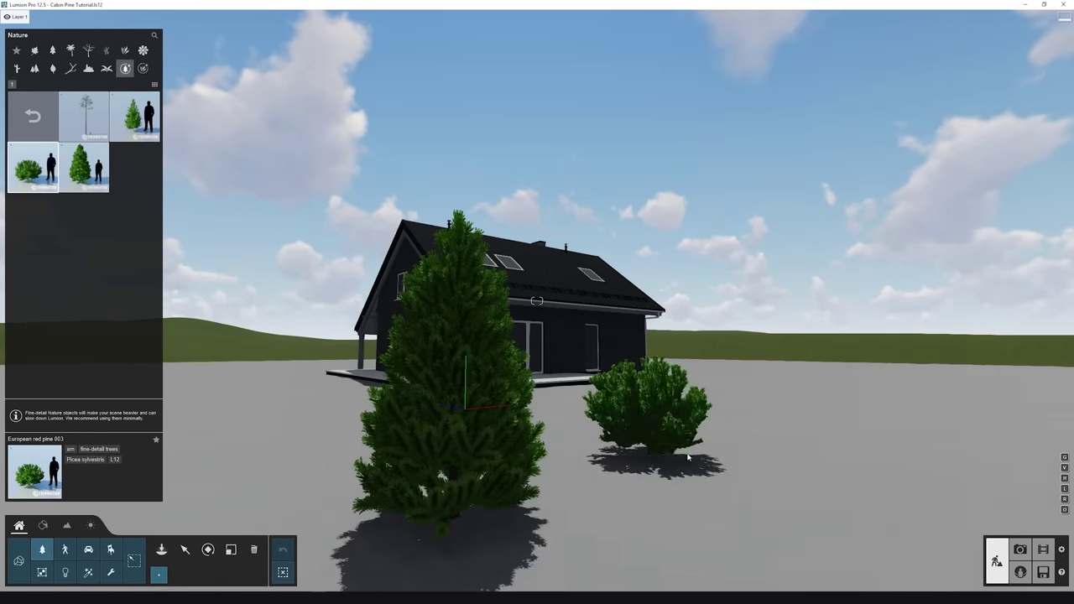
left_click(184, 549)
- Search 3dsky for "pine trees", open the first Pine model and look through its preview images
type("pine trees")
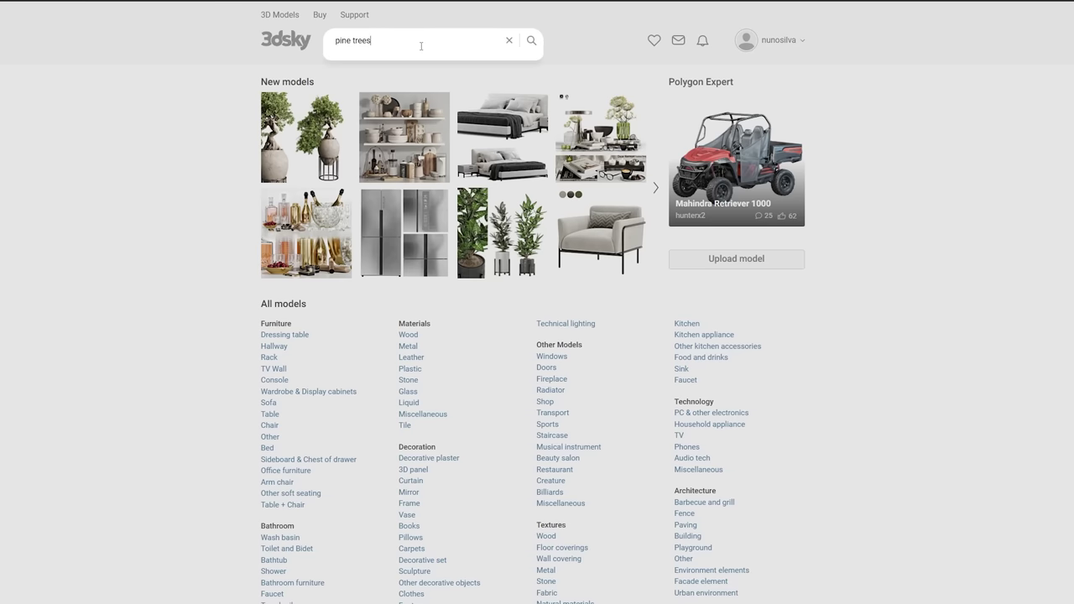
key("Return")
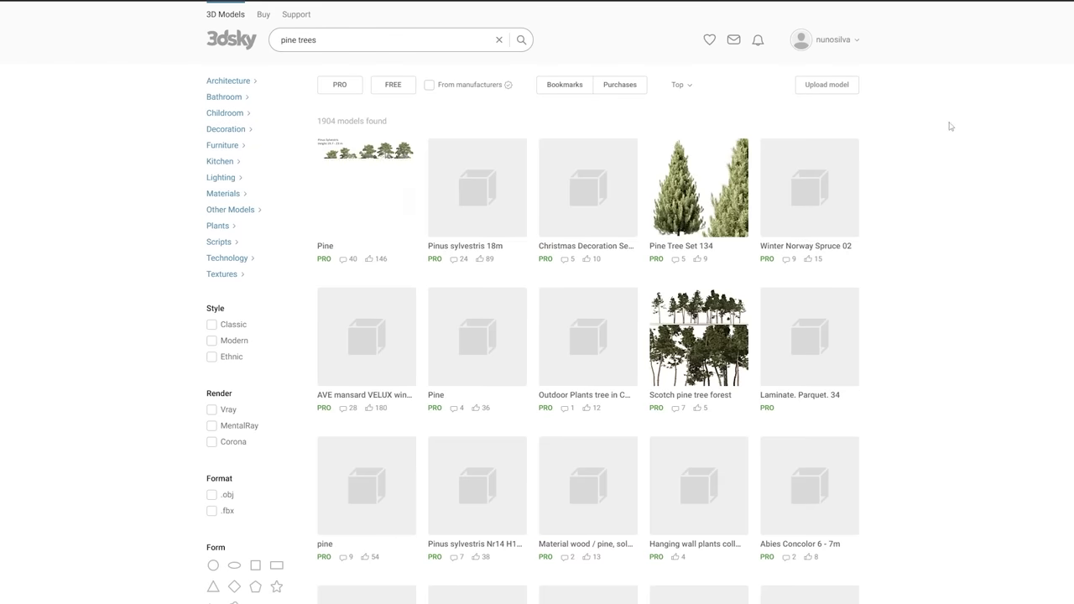
left_click(367, 188)
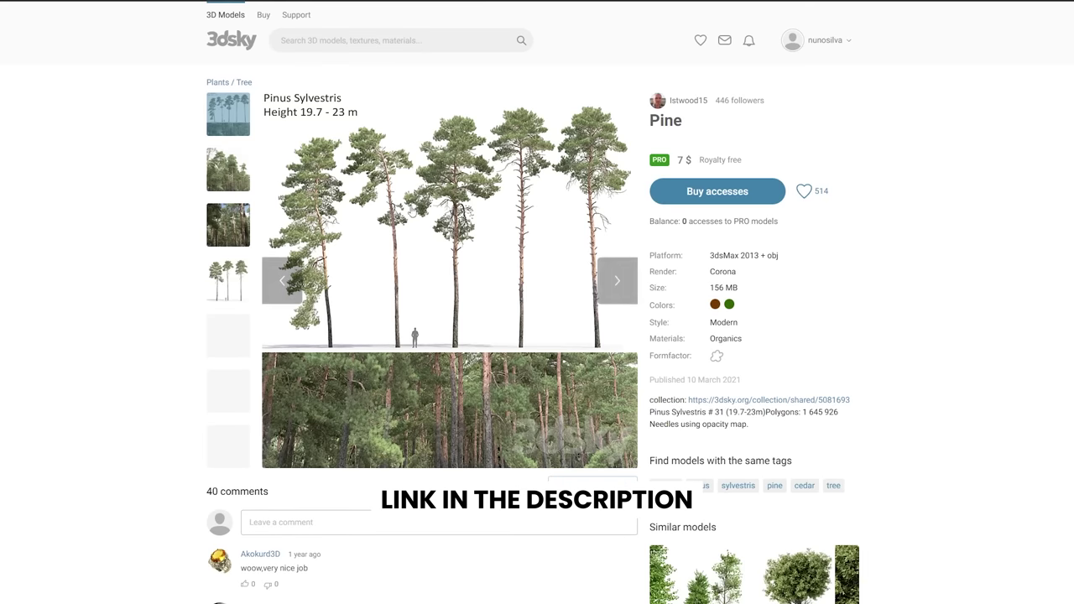
left_click(223, 182)
left_click(234, 217)
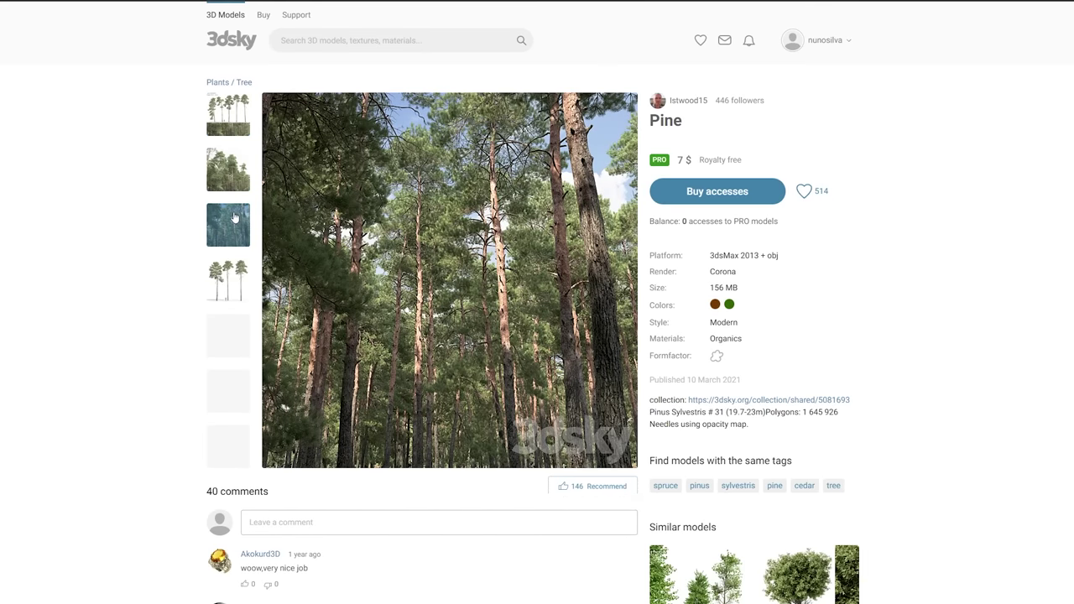
left_click(236, 278)
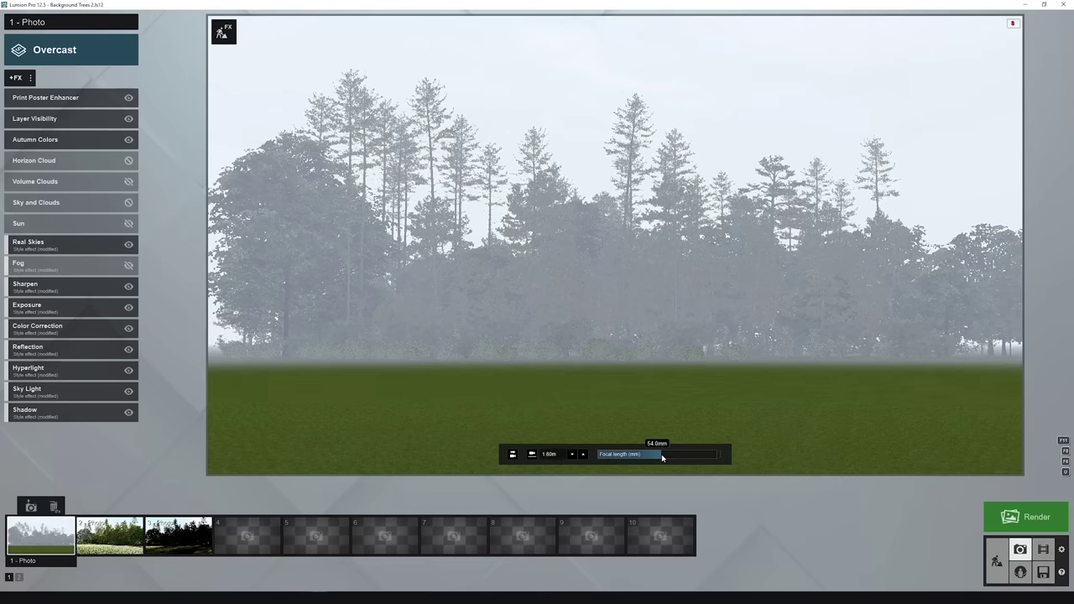
- Switch to the Background Trees scene in Lumion, frame the tree line head-on above the grass, and start rendering the photo
right_click_drag(662, 454, 662, 369)
right_click_drag(615, 214, 615, 245)
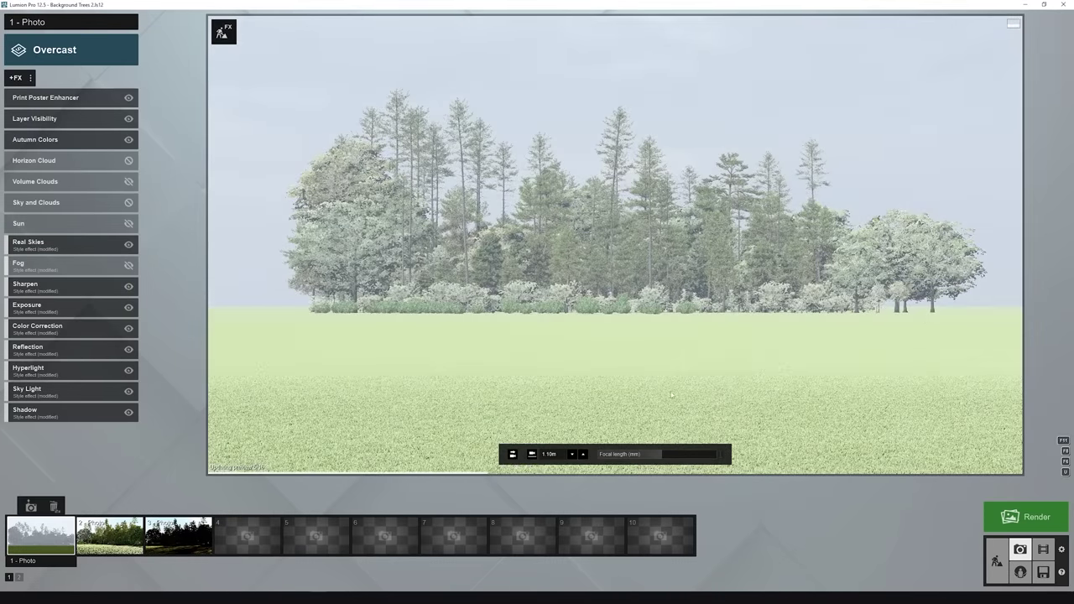
left_click(1027, 517)
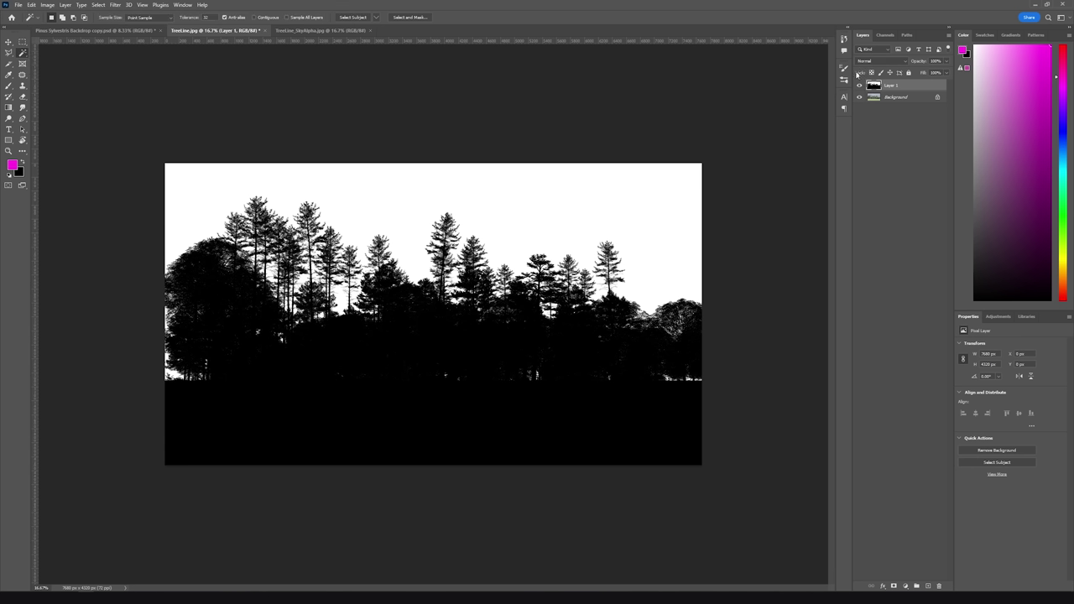
- In Photoshop, hide the black-and-white mask layer of TreeLine.jpg and unlock the background render to delete the selected sky
left_click(859, 86)
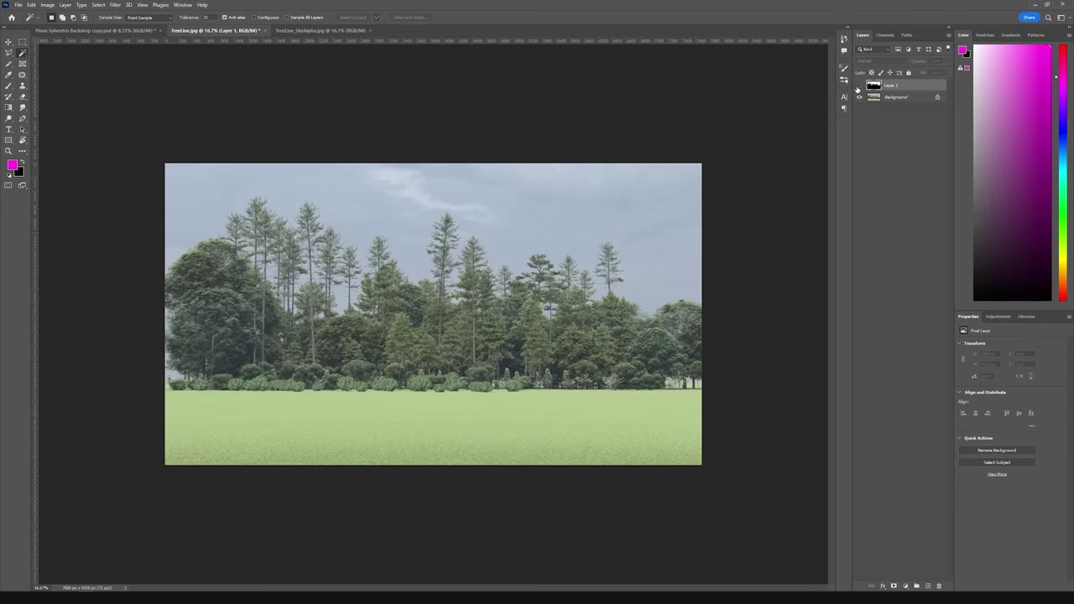
left_click(858, 85)
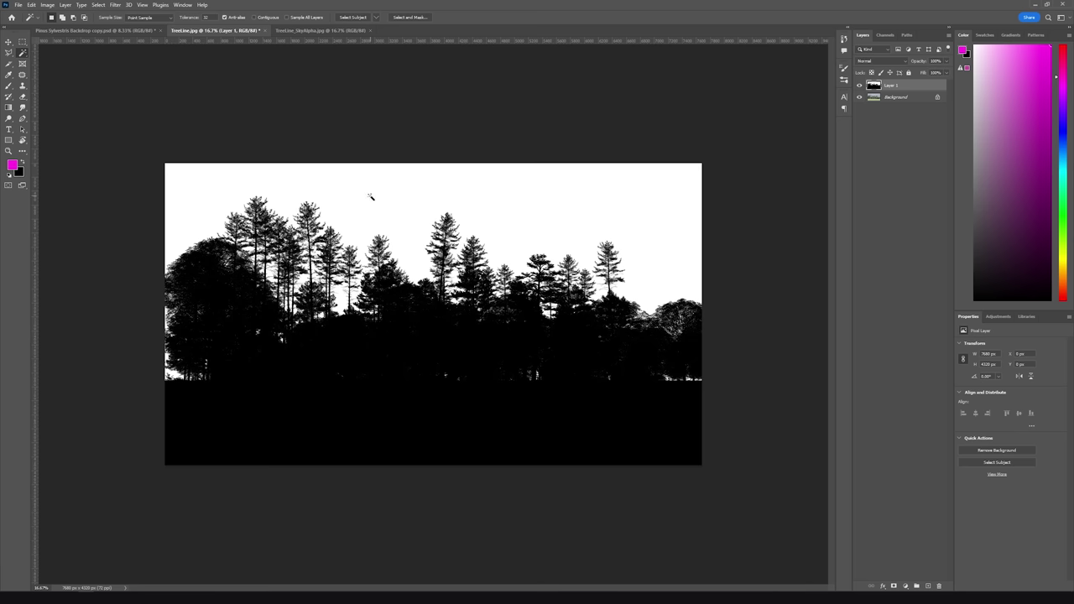
left_click(858, 86)
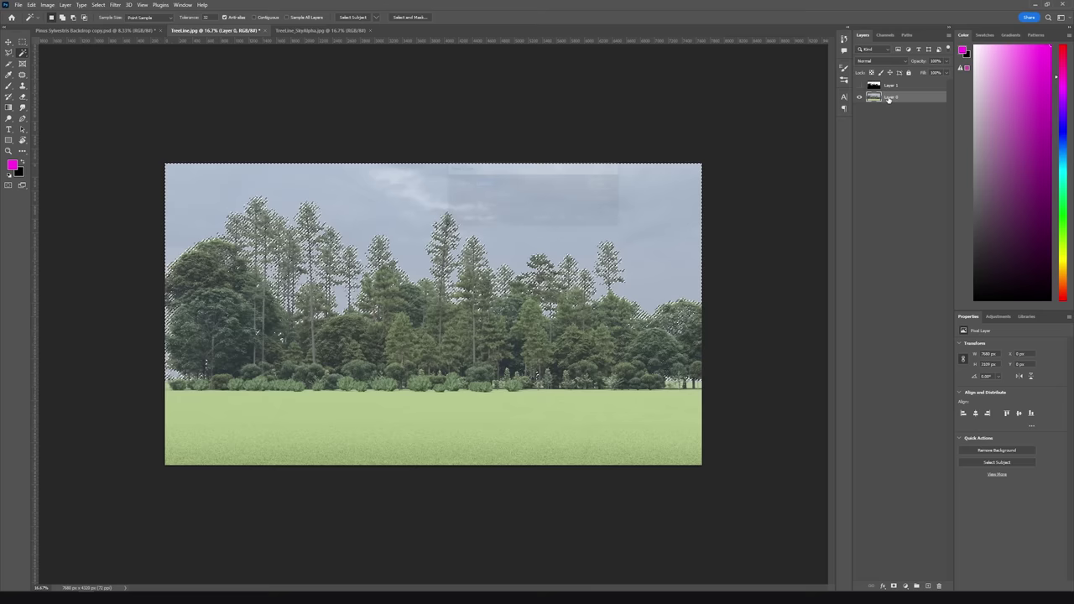
left_click(937, 97)
key("Delete")
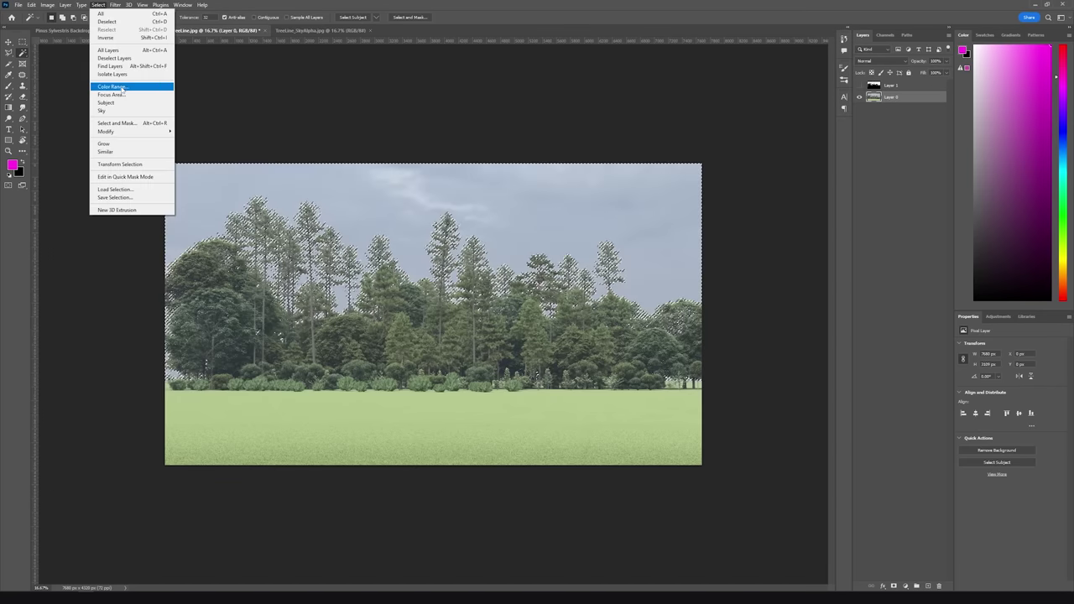
- Select the sky of the tree-line render by Color Range, using sampled colors, a fuzziness of 76 and no inversion
left_click(133, 87)
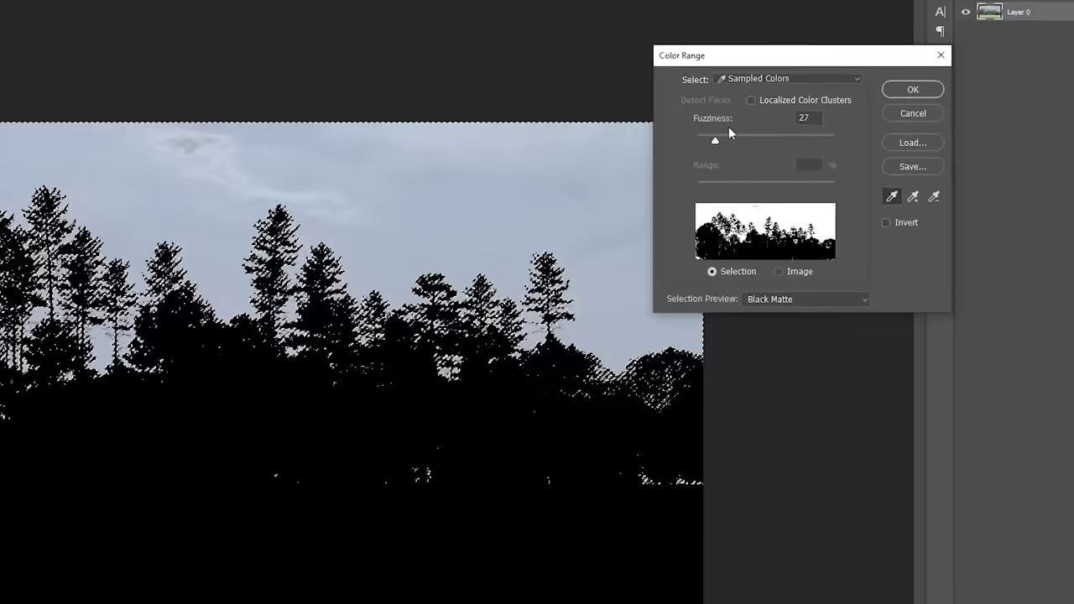
left_click(881, 225)
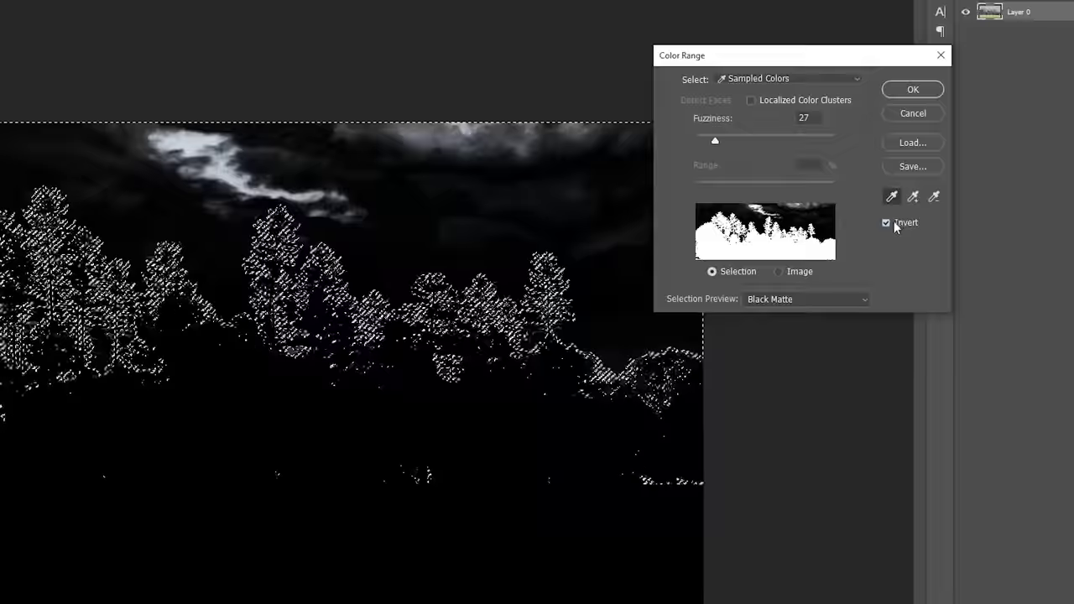
left_click(893, 223)
left_click_drag(715, 141, 749, 139)
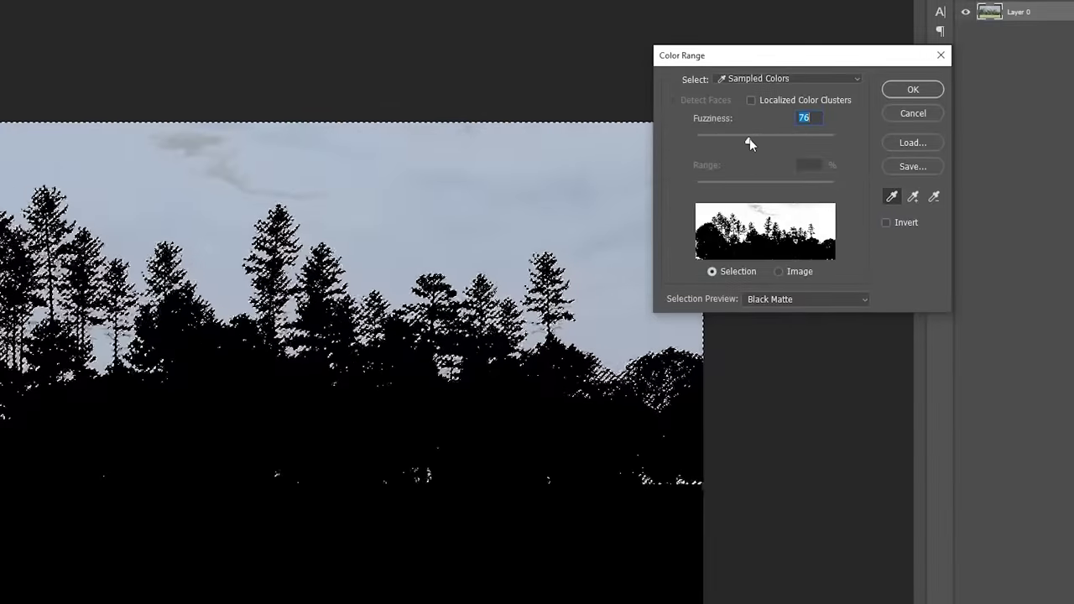
left_click(913, 90)
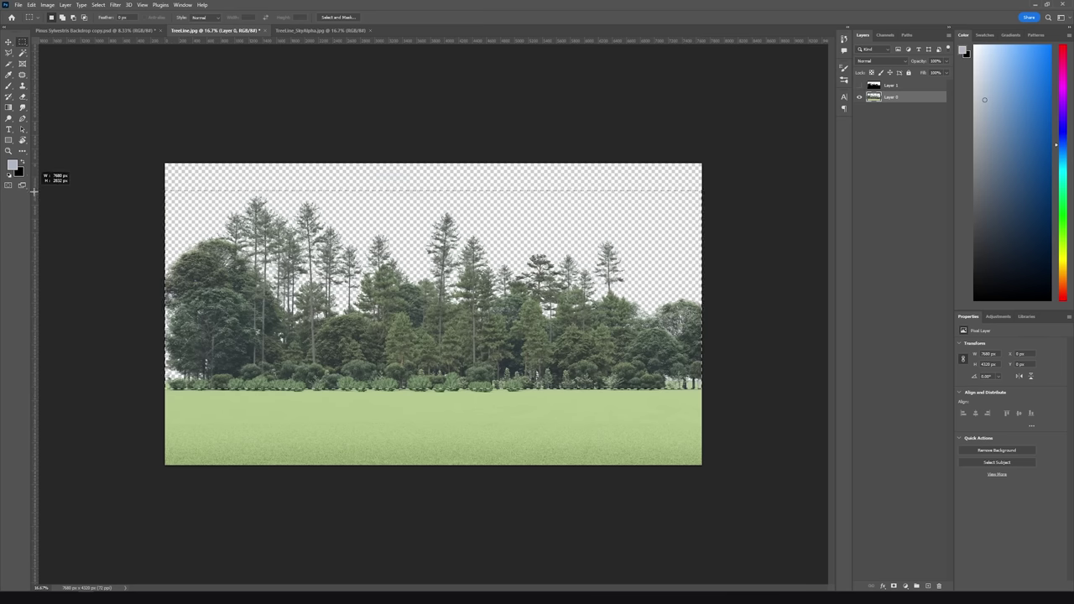
- Save a copy of the cut-out tree line as a PNG named TreeLine in the Background Trees folder
left_click(18, 5)
left_click(67, 87)
type("TreeLine")
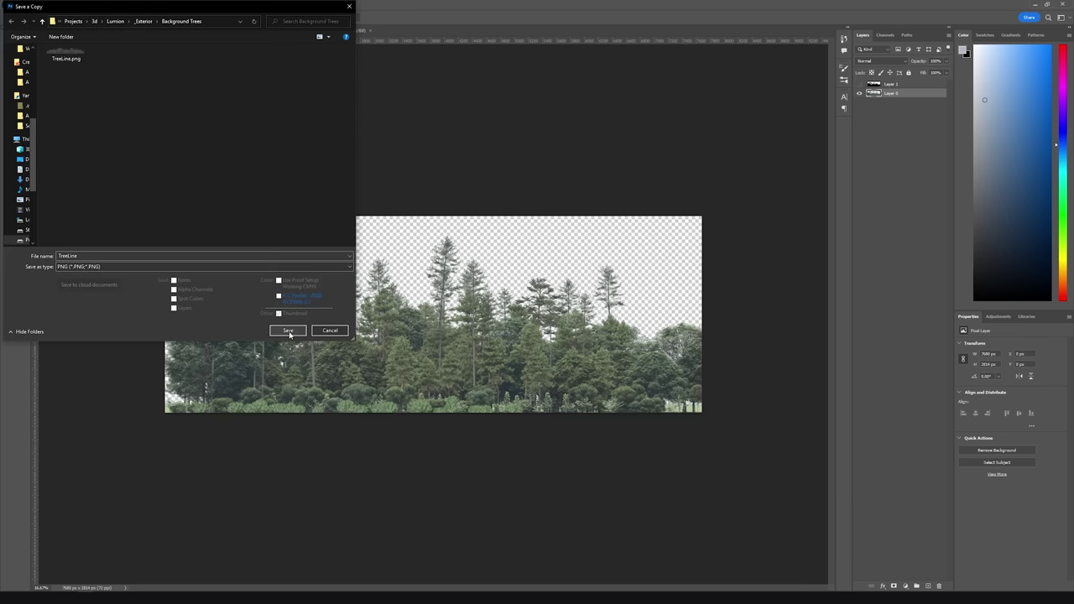
left_click(287, 330)
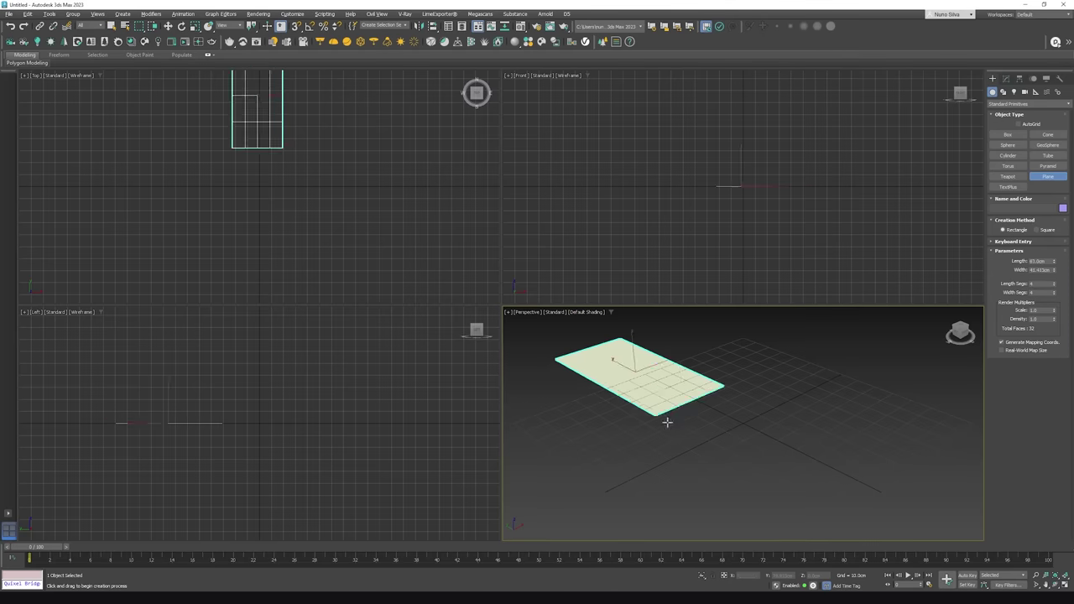
- Switch to 3ds Max, draw a plane in the perspective viewport and rotate it
left_click_drag(667, 422, 688, 470)
key("e")
left_click_drag(663, 436, 631, 460)
middle_click_drag(755, 419, 797, 394, "alt")
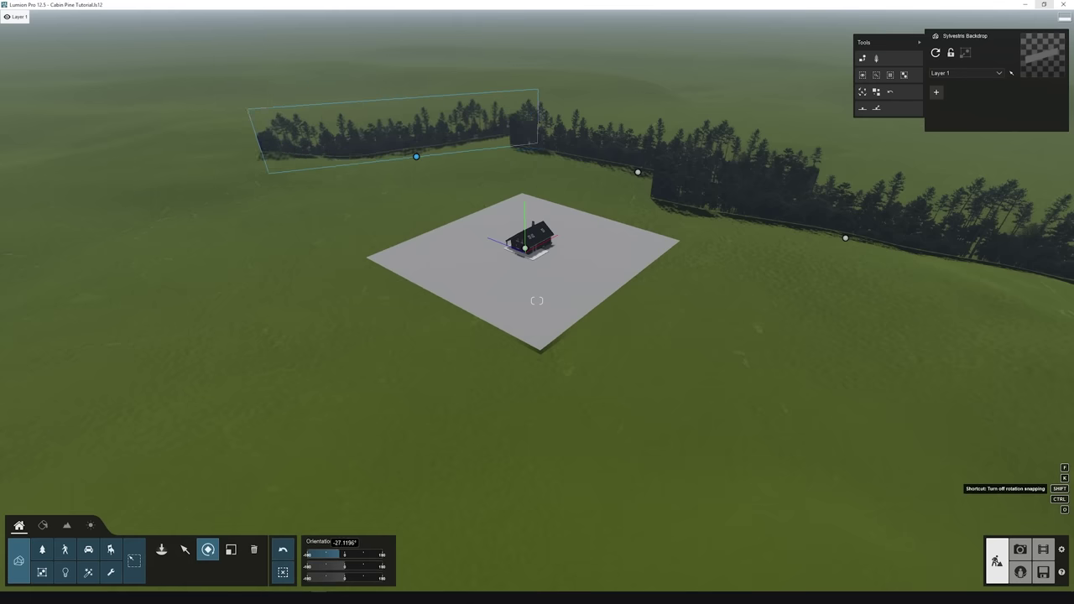
- In Lumion, arrange the Sylvestris Backdrop panels as overlapping tree lines around the house plot, scaling one panel to about 9.5x
left_click_drag(416, 156, 841, 232)
key("l")
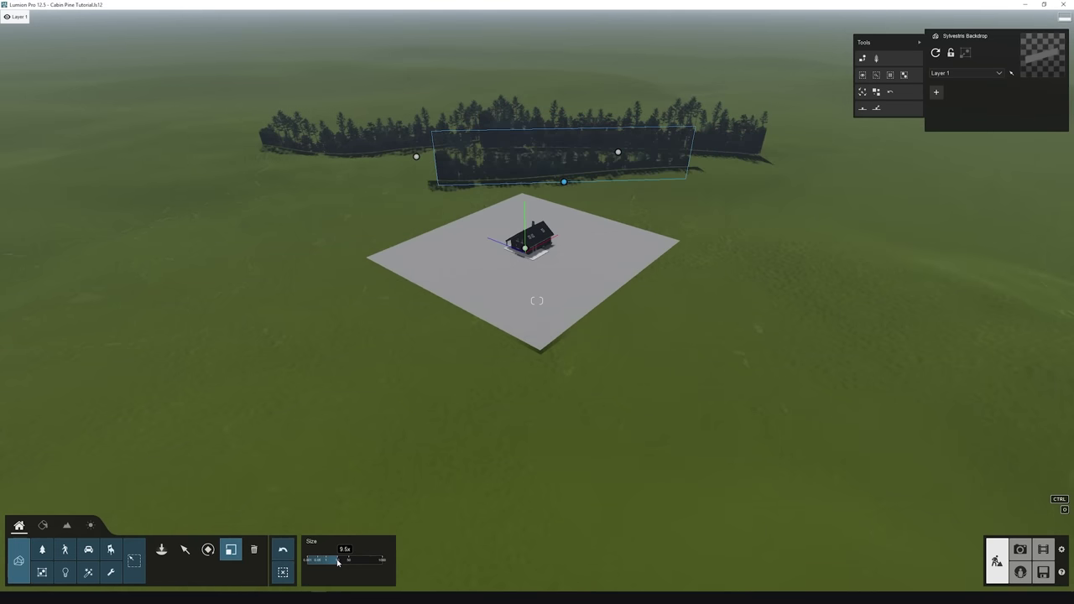
key("m")
left_click_drag(564, 181, 648, 336)
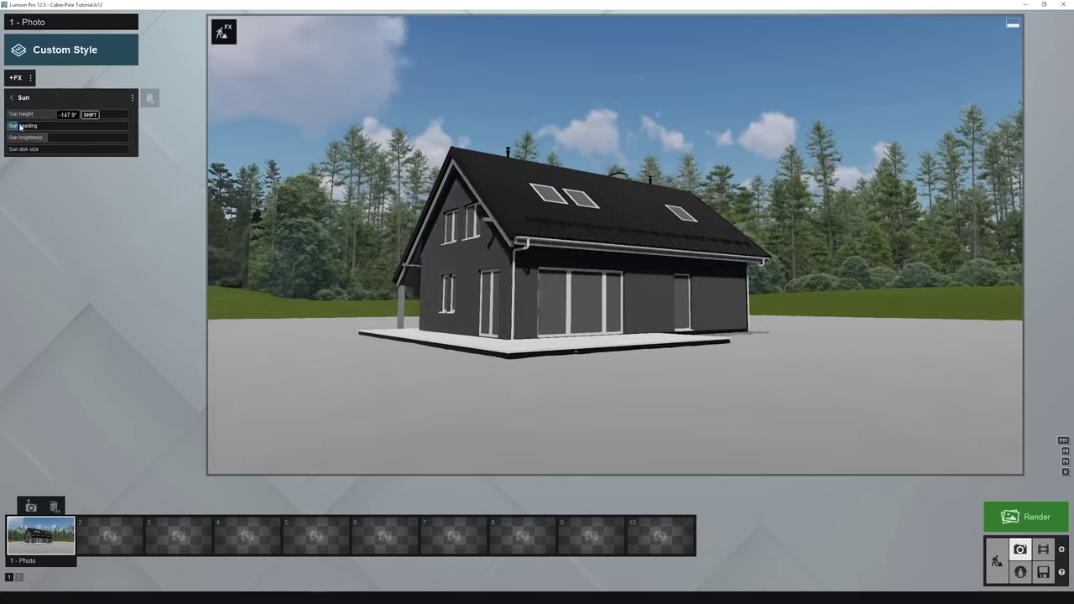
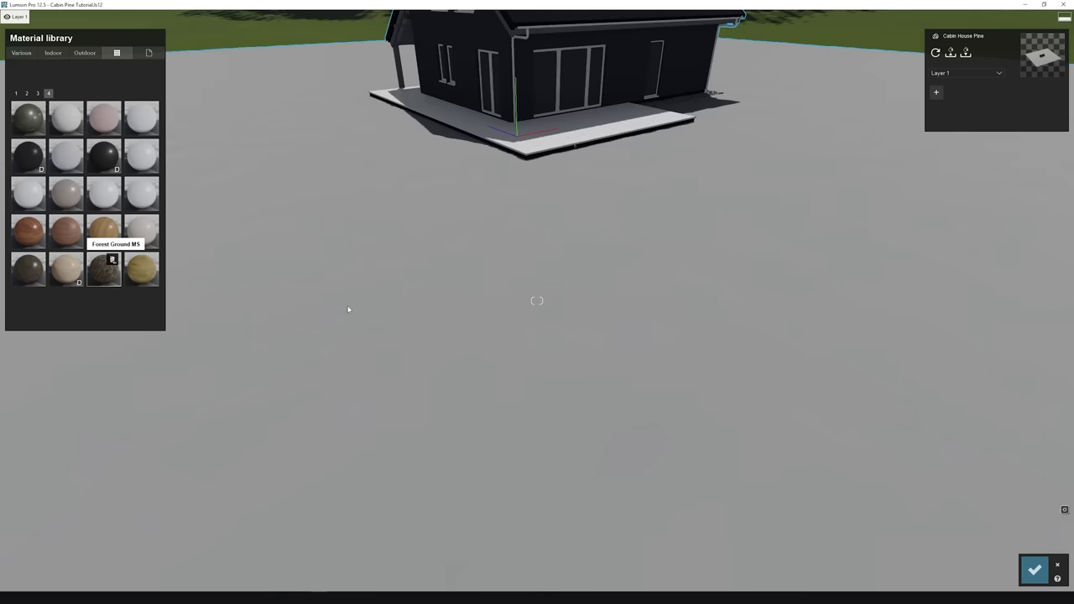
- Preview the Forest Floor surface enlarged in Quixel Bridge and apply the Forest Ground MS material to the house's ground plane in Lumion
left_click(348, 309)
right_click_drag(349, 309, 348, 369)
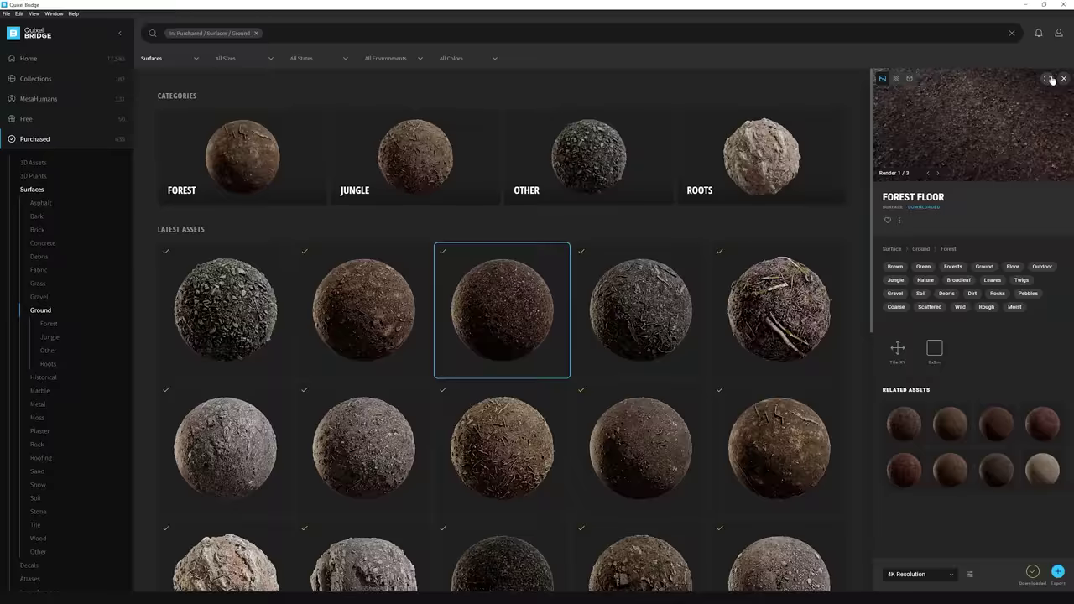
left_click(1048, 79)
left_click(36, 18)
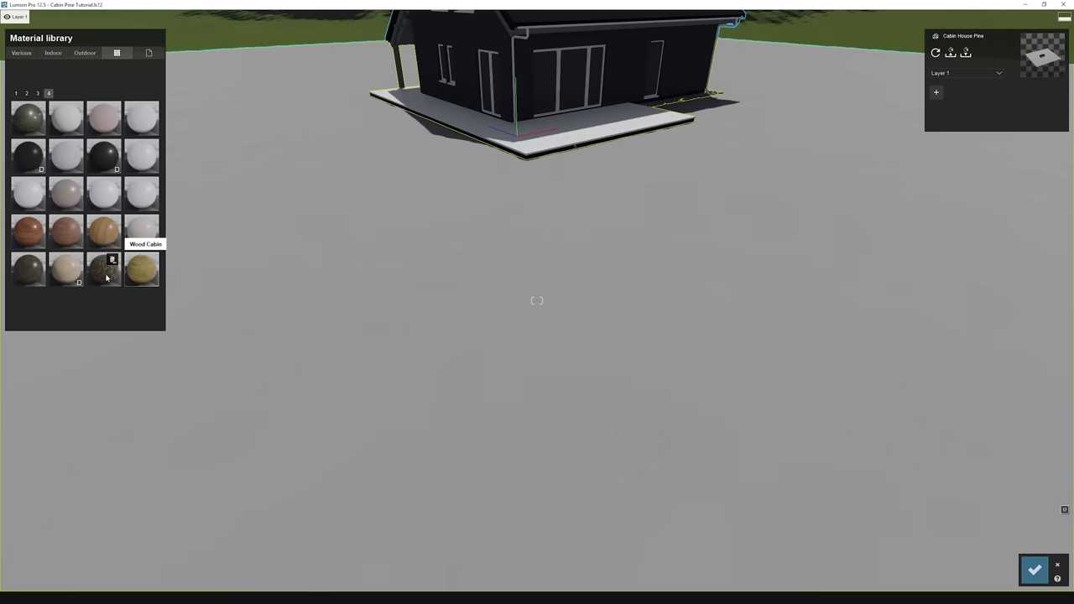
left_click(349, 309)
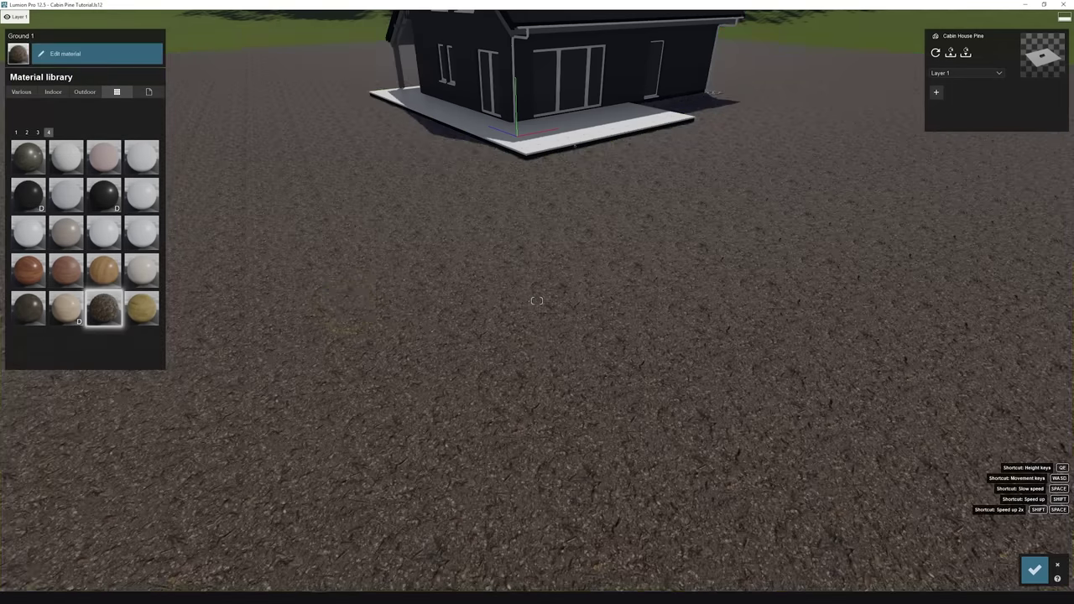
- Assign the Landscape material to the ground surface near the cabin, tune the grass size and height, and set grass wildness to 2.1
key("w")
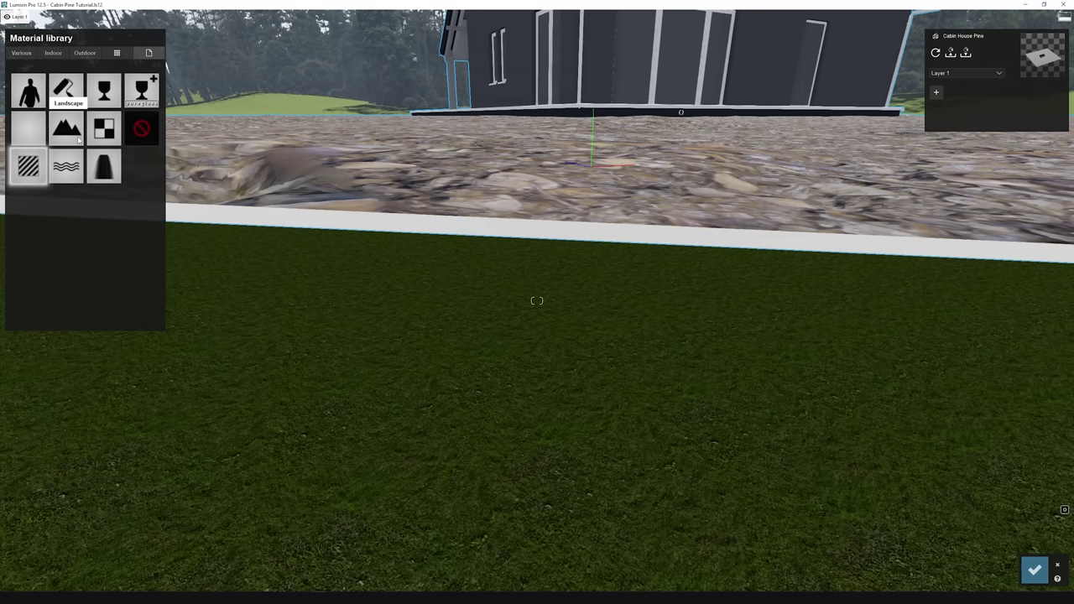
left_click(66, 128)
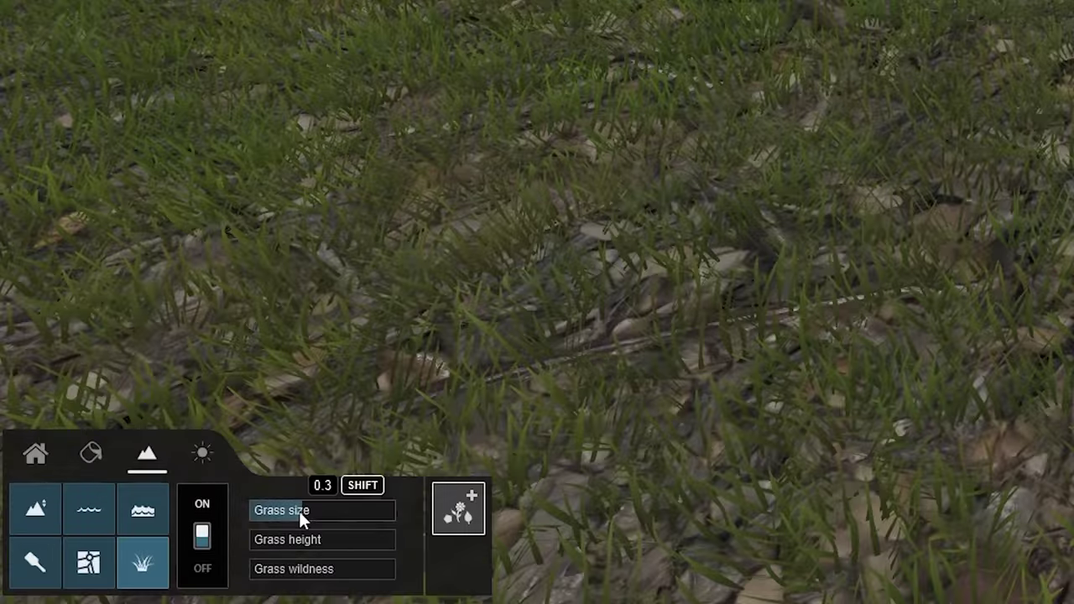
left_click_drag(299, 511, 326, 547)
left_click_drag(280, 577, 344, 586)
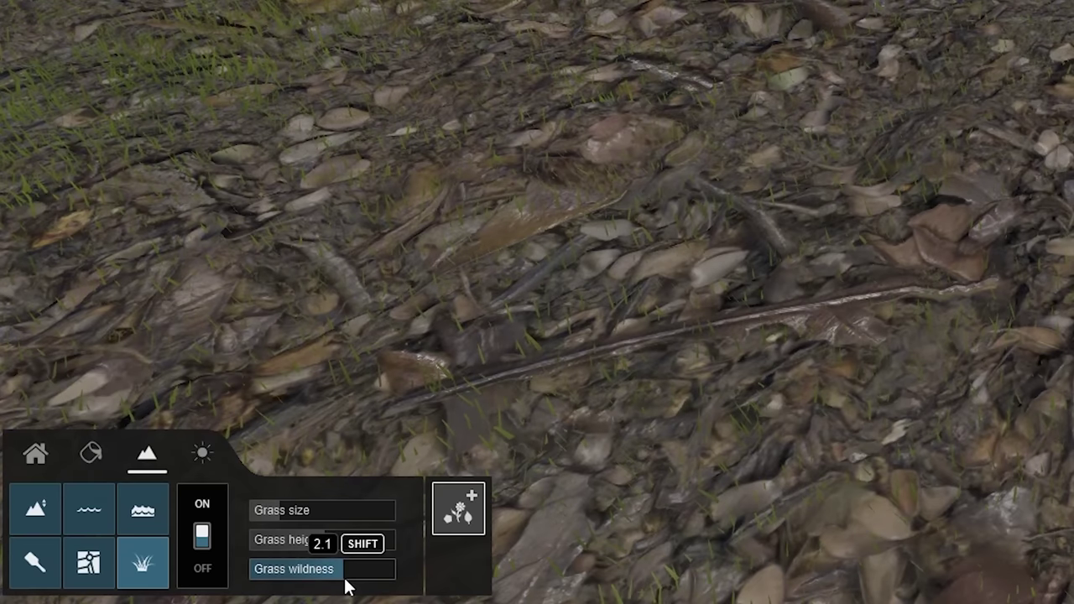
- Add three scatter items to the landscape grass, including variants from the Chamomile collection, and increase their spread
left_click(472, 503)
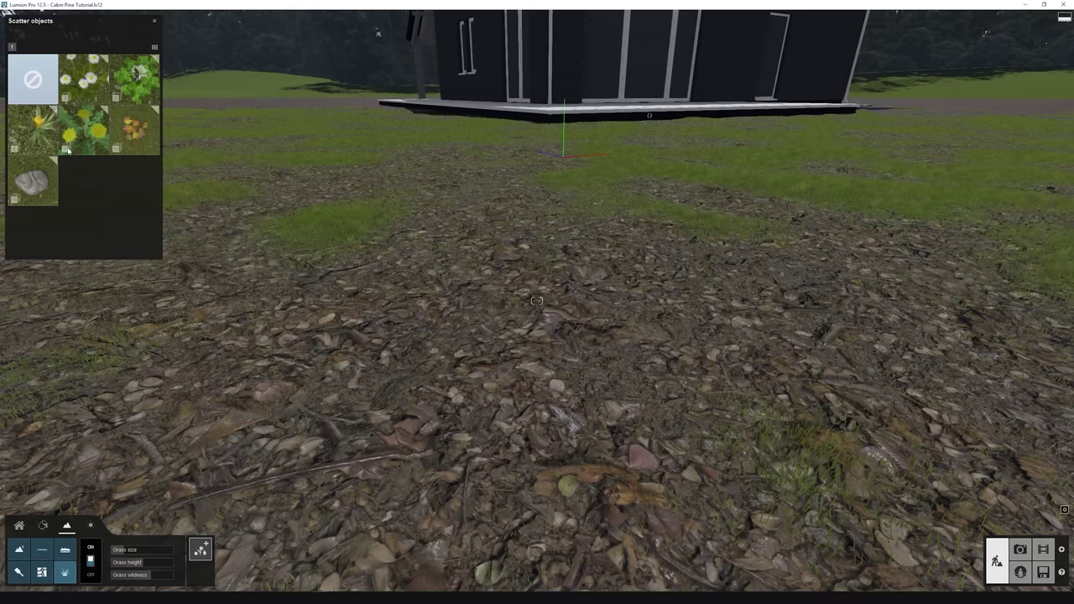
left_click(92, 91)
left_click(132, 95)
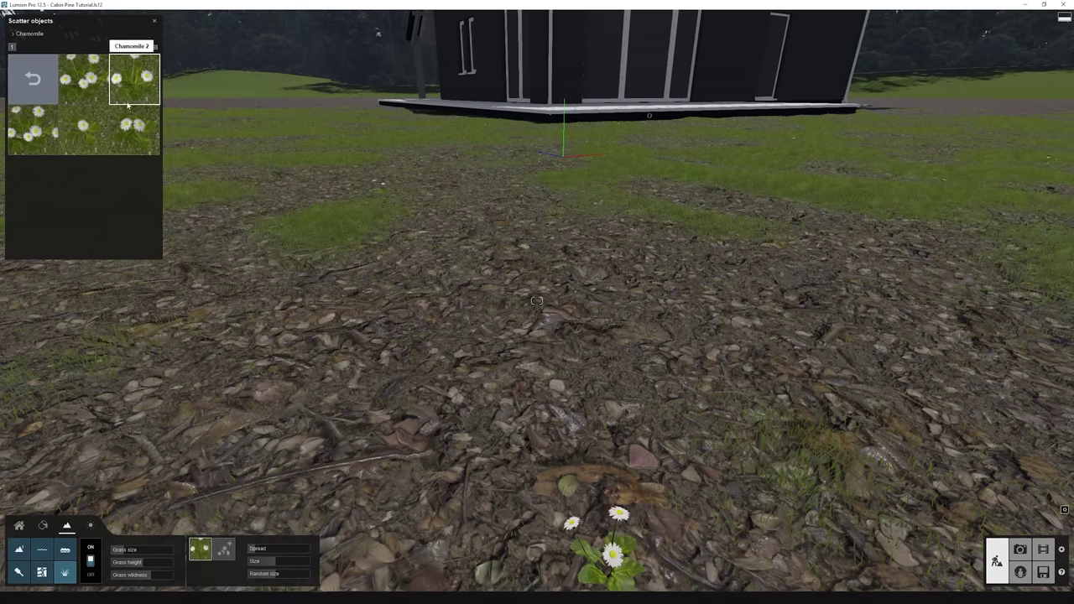
left_click(33, 78)
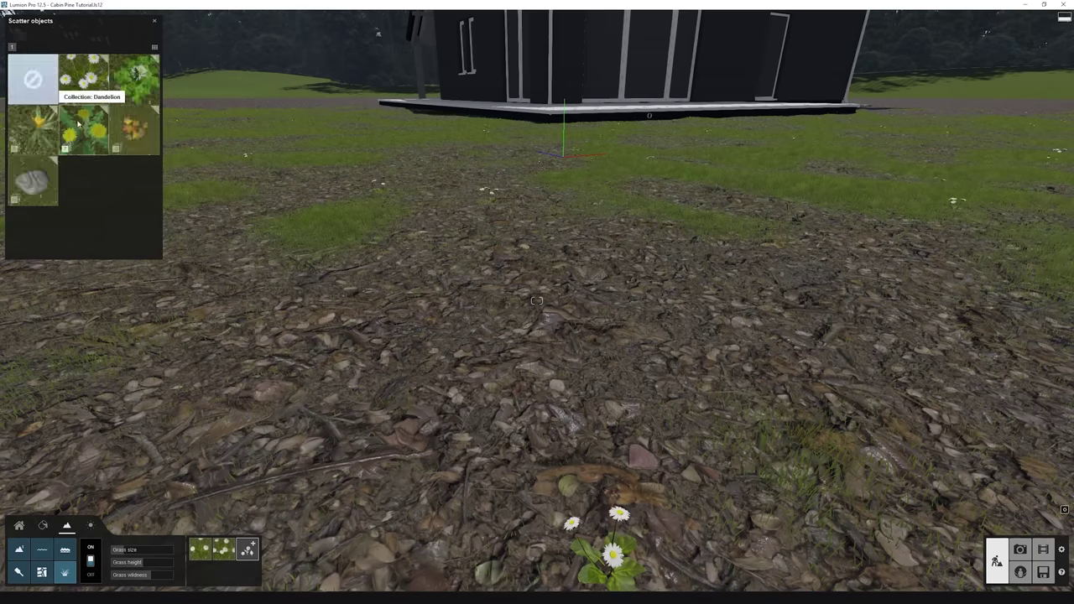
left_click(84, 80)
left_click(134, 130)
left_click_drag(302, 551, 328, 555)
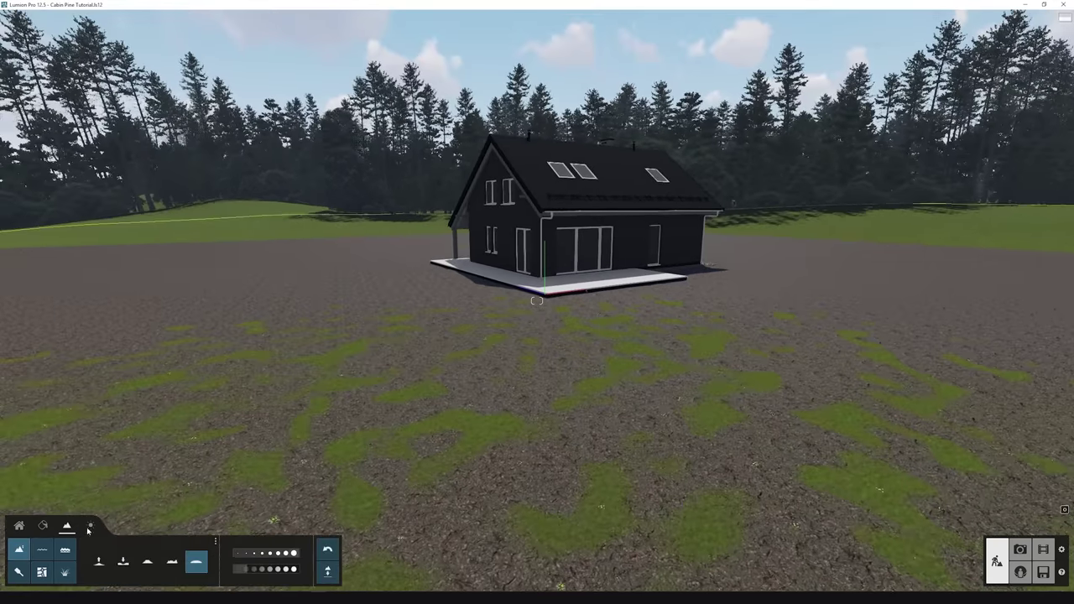
- Choose a different landscape texture for painting the terrain around the house plot
left_click(20, 571)
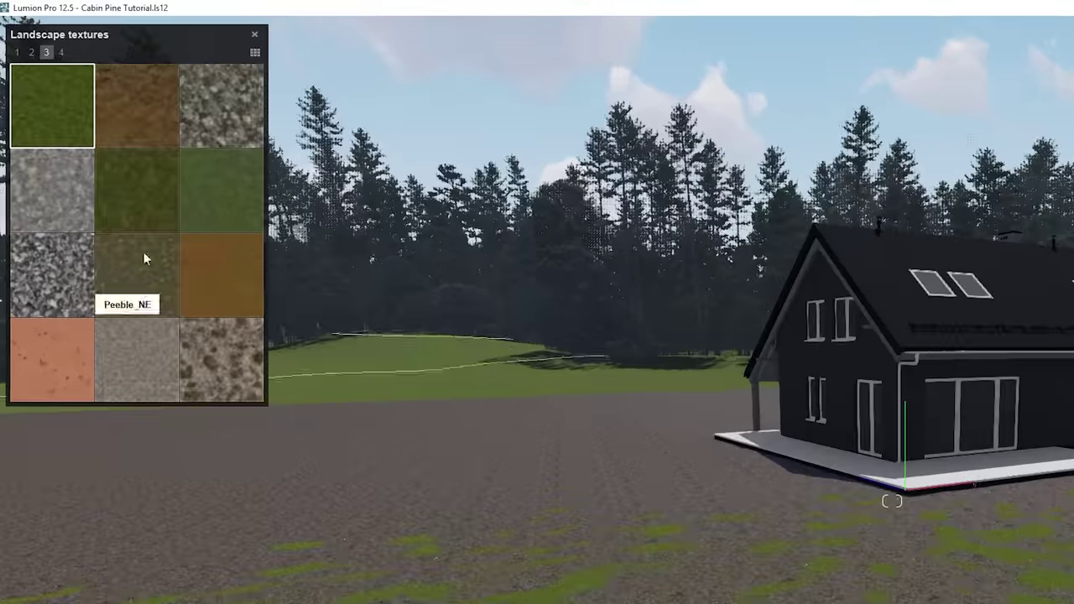
left_click(129, 181)
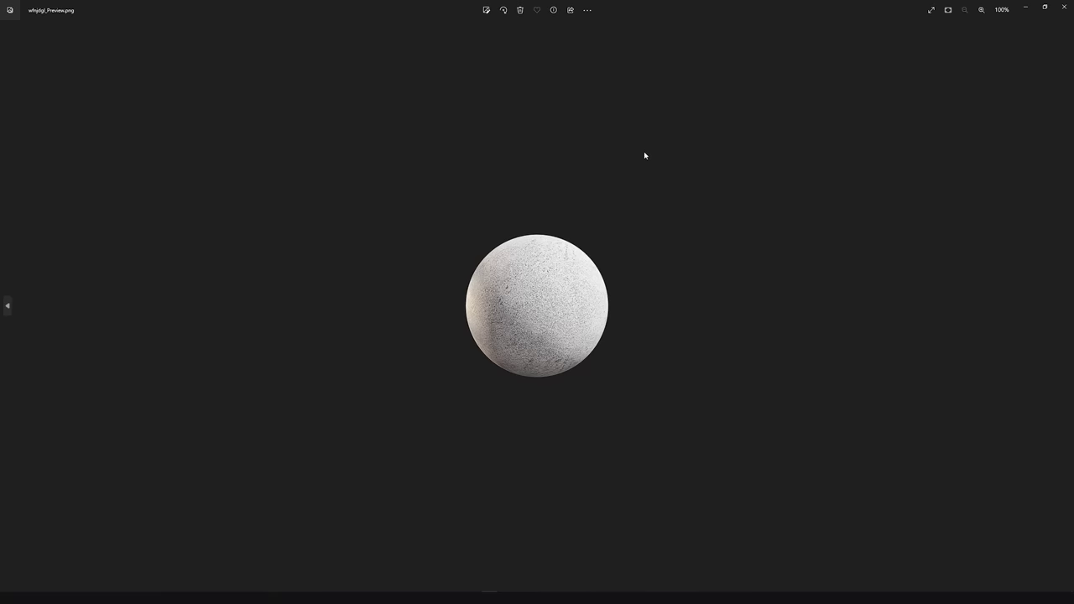
- Examine the enlarged preview image of the light grey speckled surface and close the viewer
scroll(663, 177, "up", 5)
left_click(1064, 7)
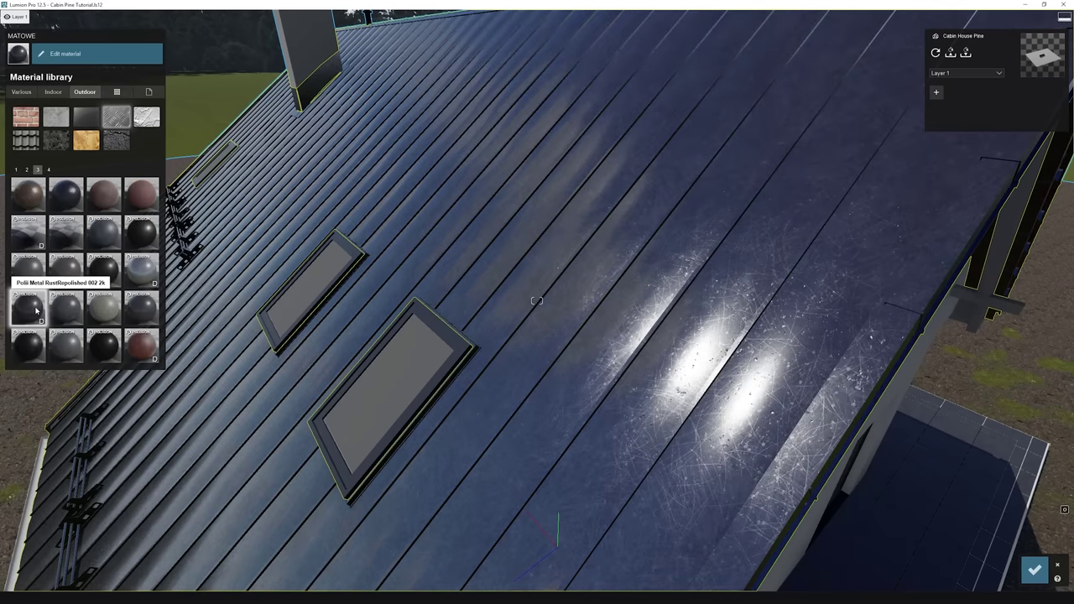
- In Lumion, apply an outdoor metal material to the cabin's roof and the Wood Cabin material to the eaves boards
left_click(59, 256)
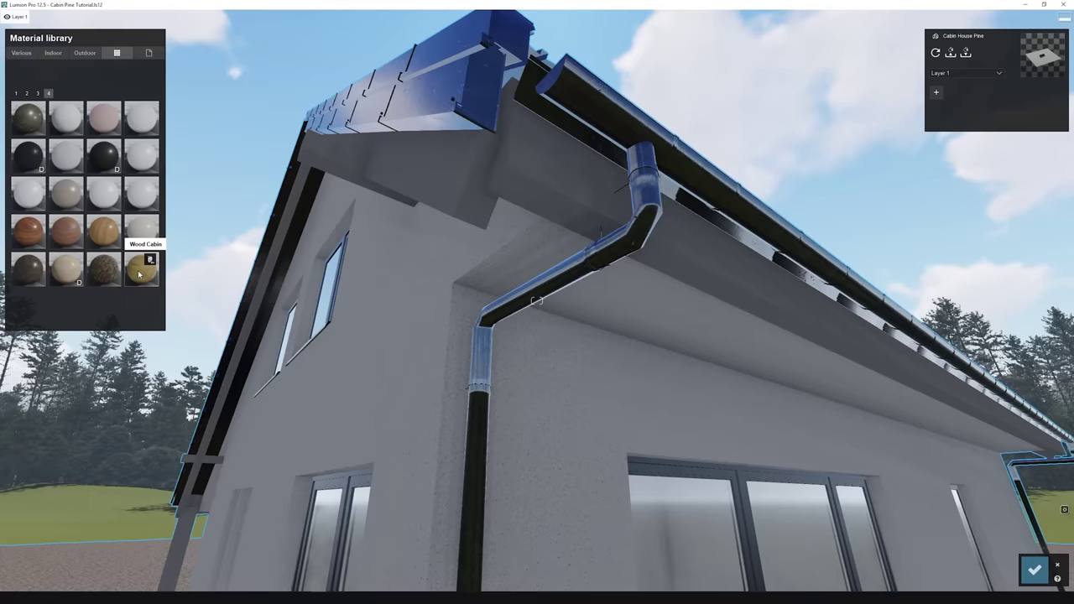
left_click(141, 308)
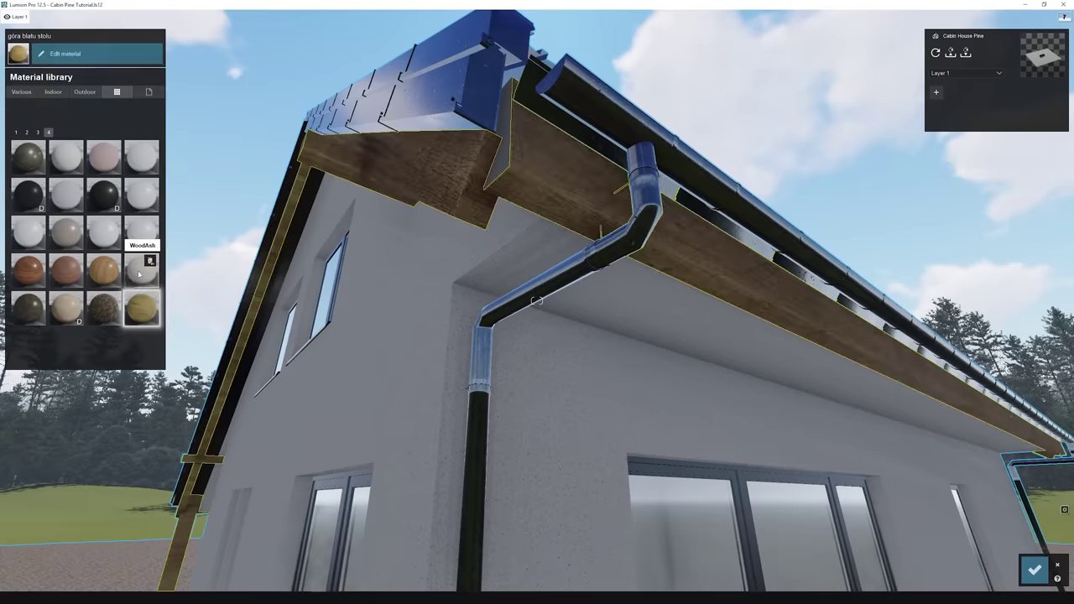
left_click(132, 312)
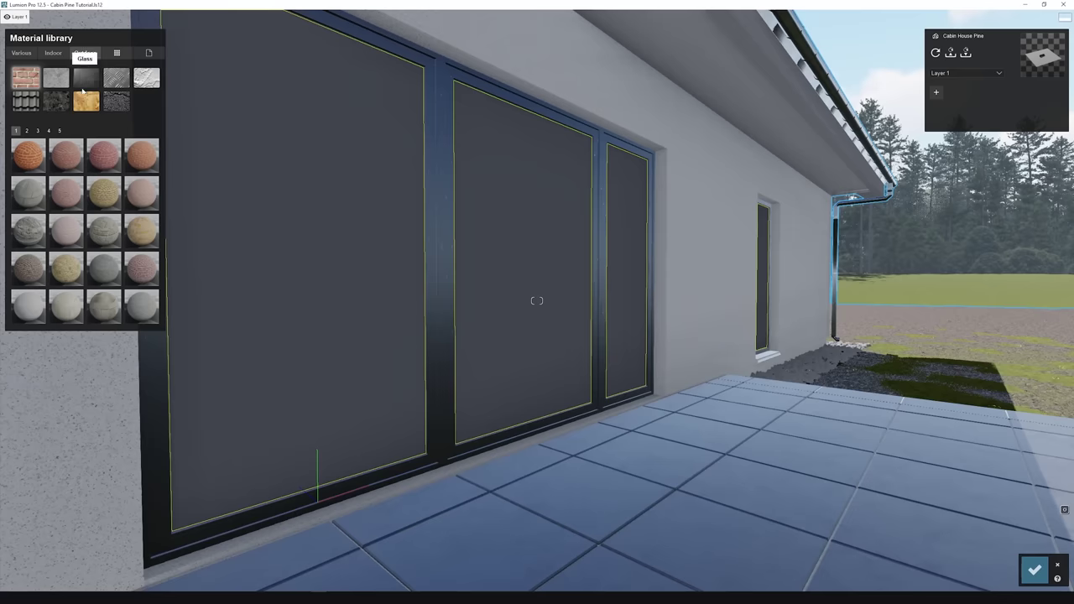
- Apply the outdoor Glass Panels 001 material to the panes of the cabin's glazed doors and windows
left_click(84, 84)
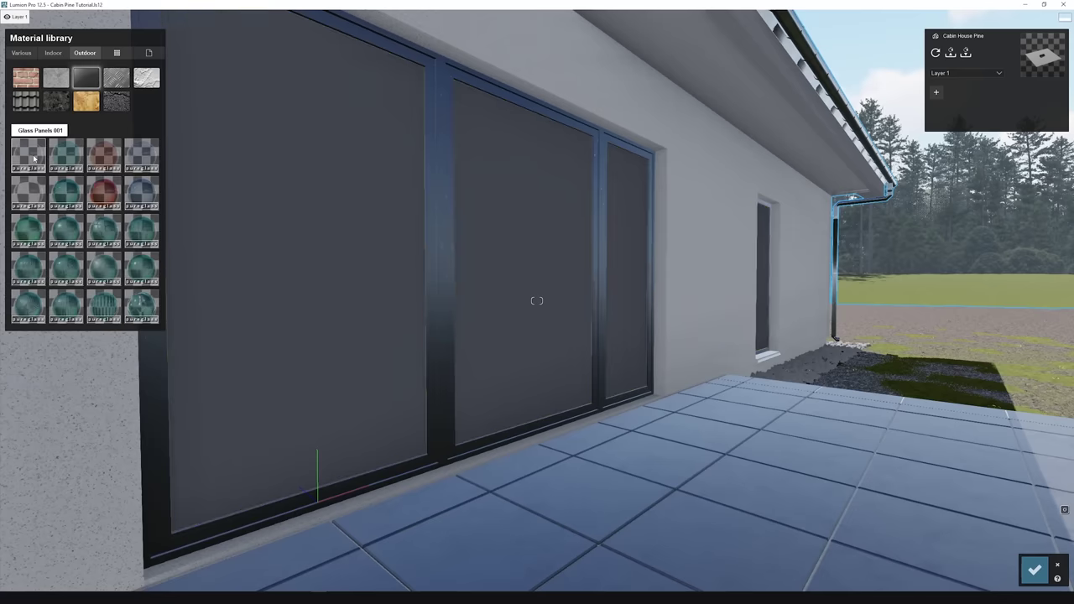
left_click(34, 158)
left_click(40, 194)
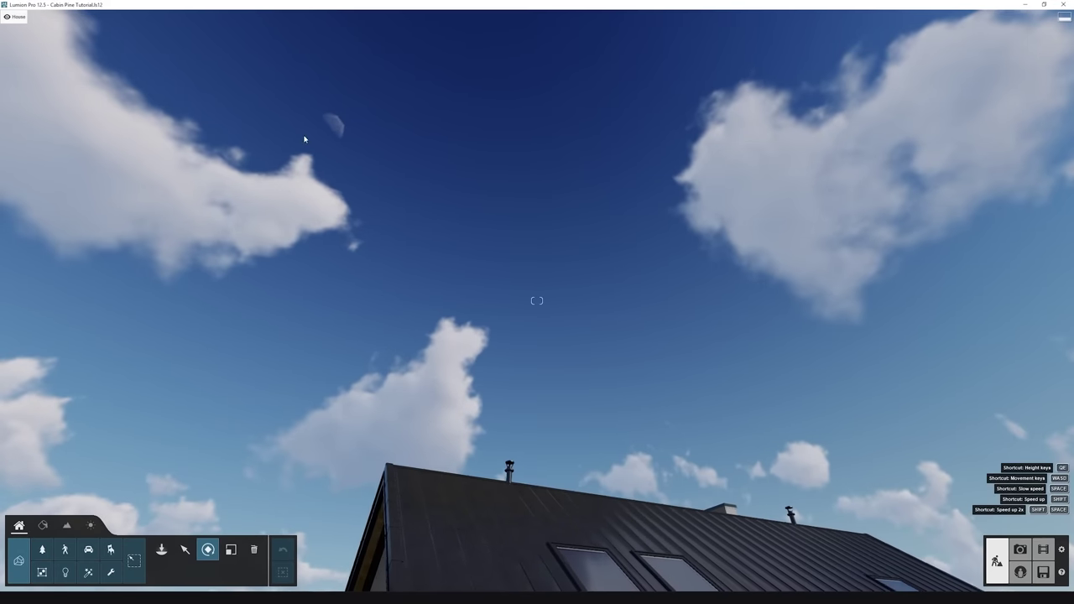
- Rename Layer 1 as House and Layer 2 as BG Trees
mouse_move(175, 18)
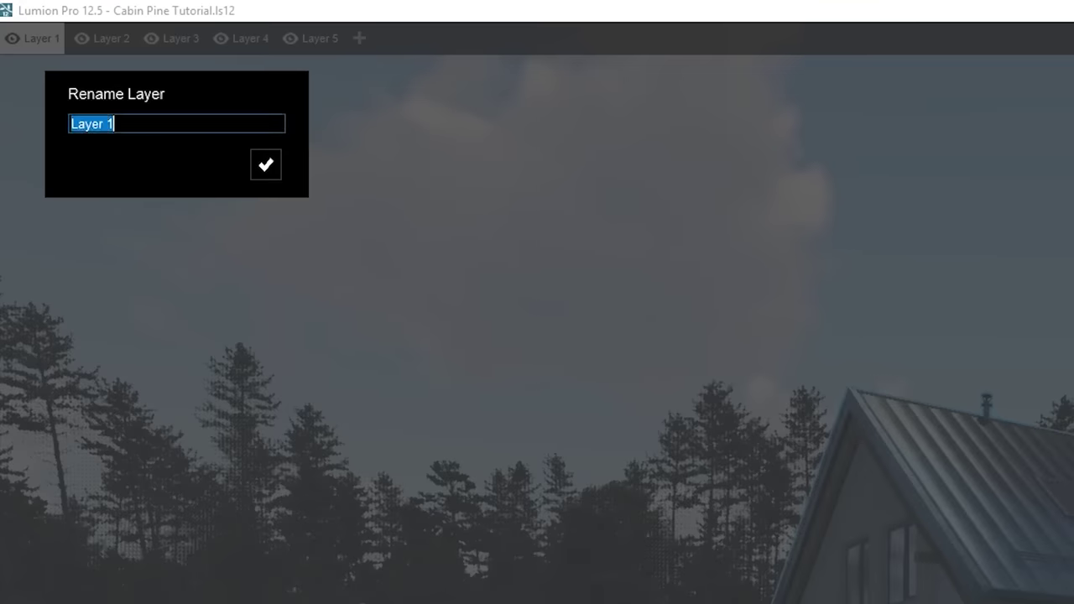
left_click(266, 165)
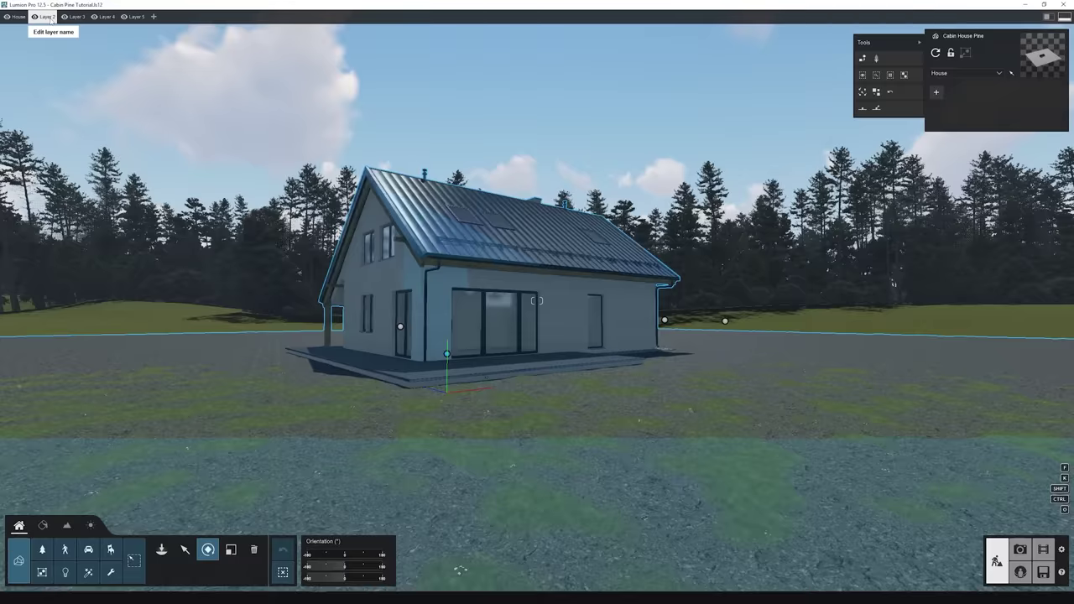
double_click(104, 38)
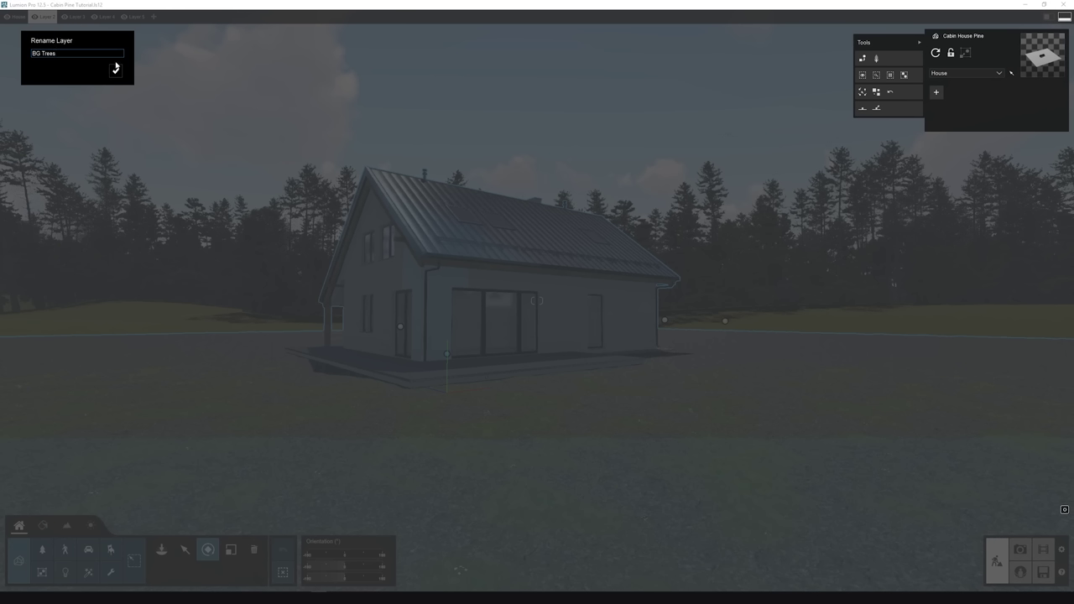
type("BG Trees")
left_click(116, 68)
- Select all Sylvestris Backdrop panels together and move them to the BG Trees layer
left_click(277, 220)
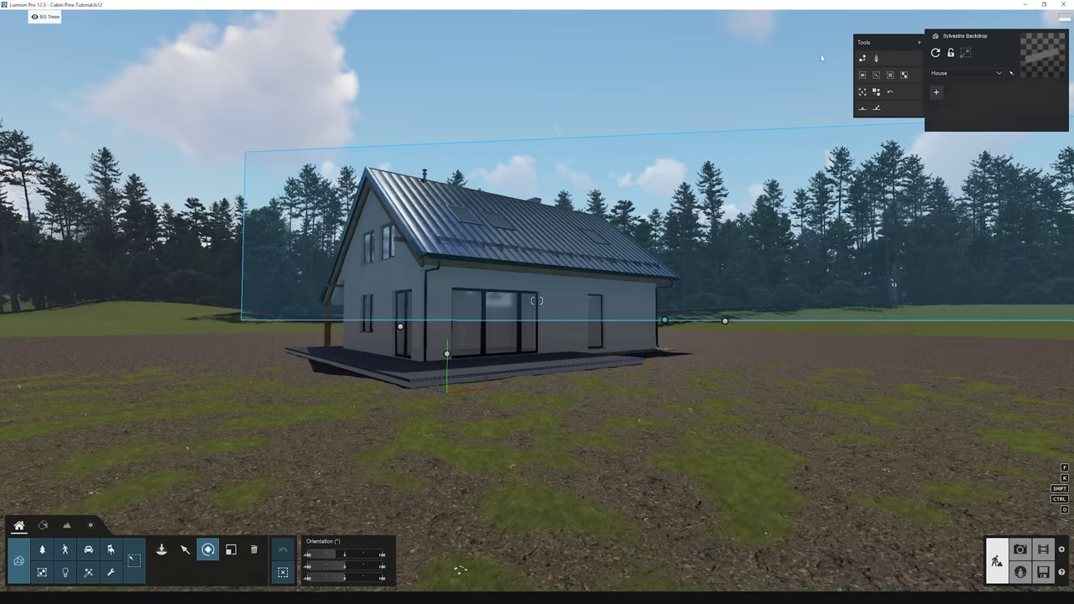
left_click(890, 74)
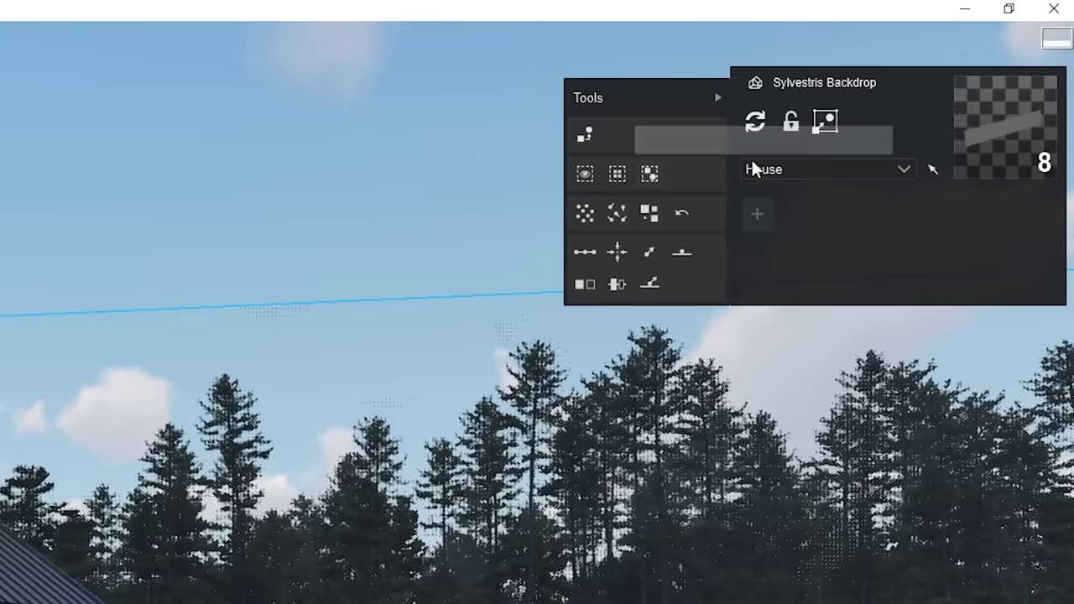
left_click(841, 170)
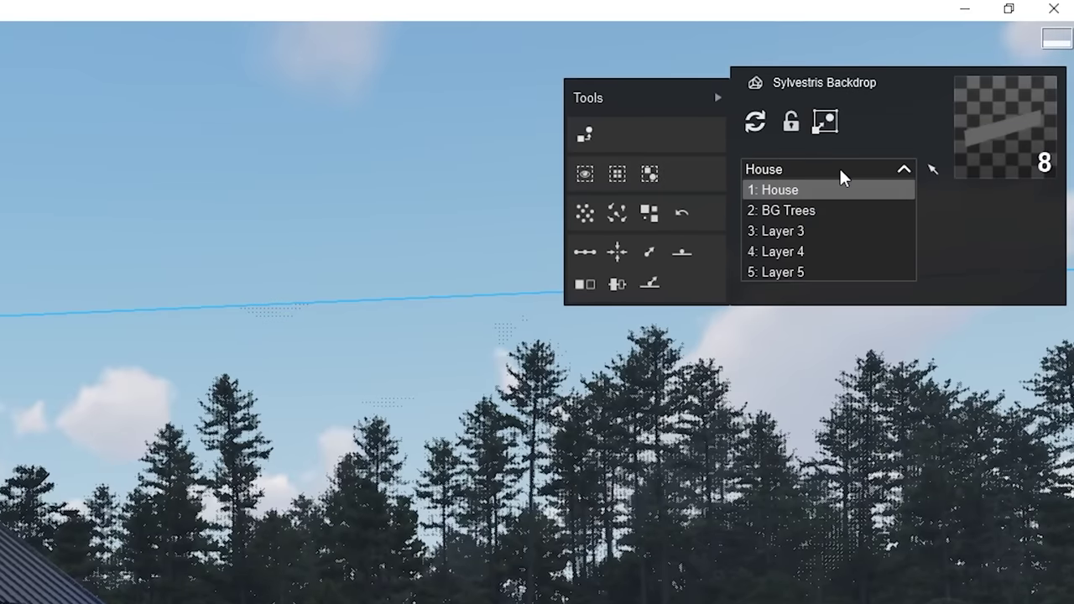
left_click(821, 208)
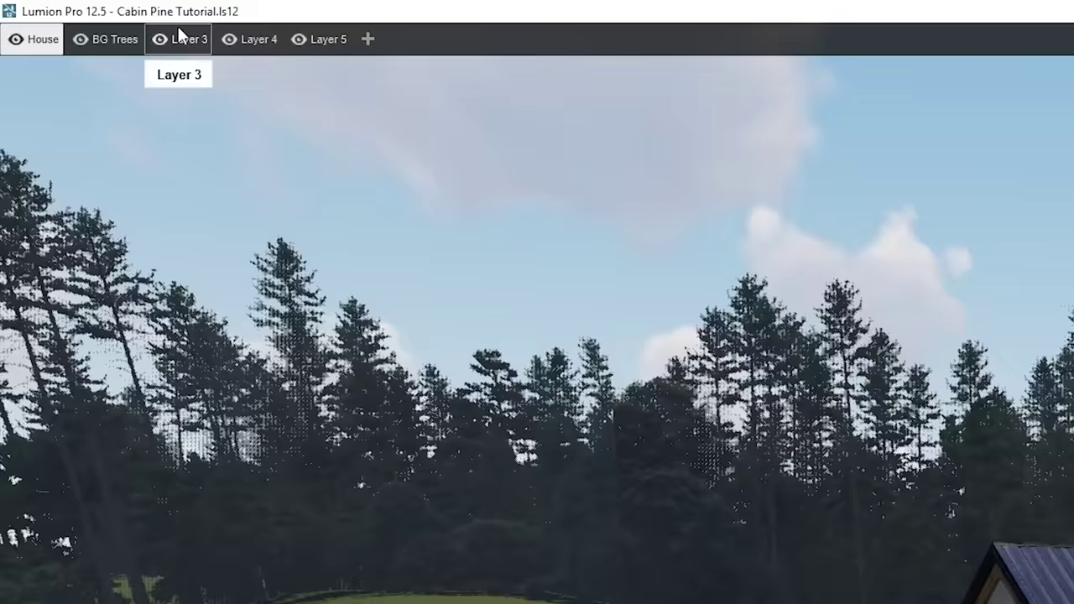
- Rename Layer 3 as Lumion Trees
double_click(181, 42)
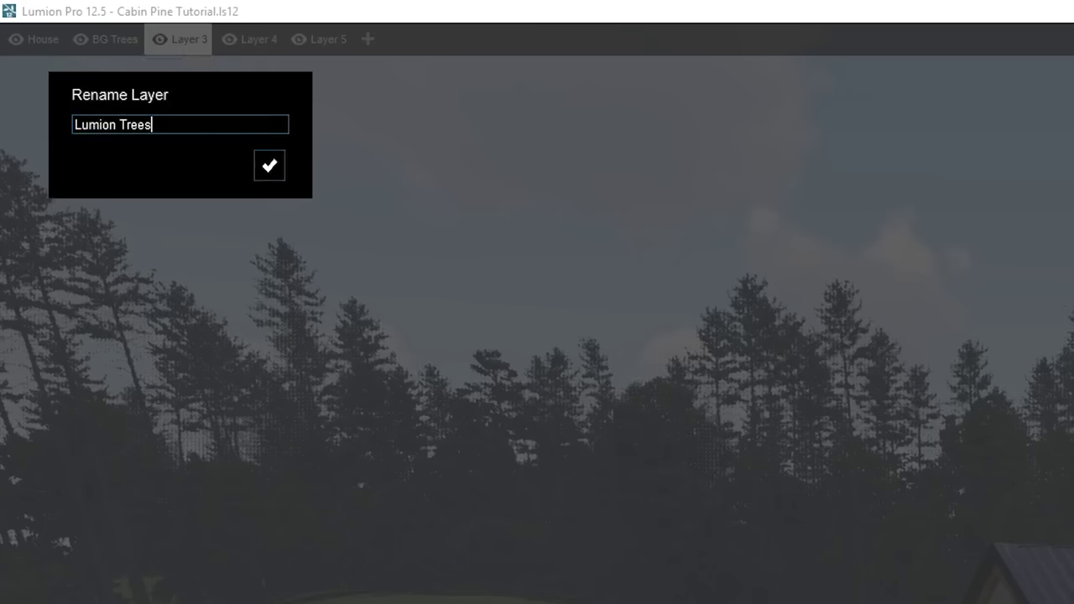
left_click(270, 166)
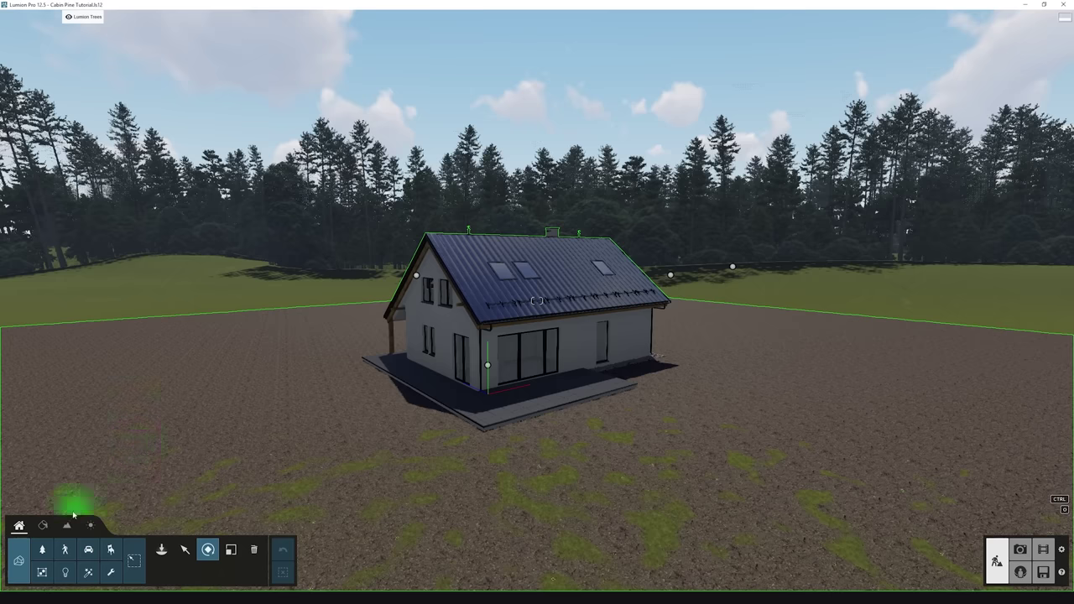
- Browse the nature library's conifer and broadleaf collections, including Scots Pine, for trees that suit the scene
left_click(45, 544)
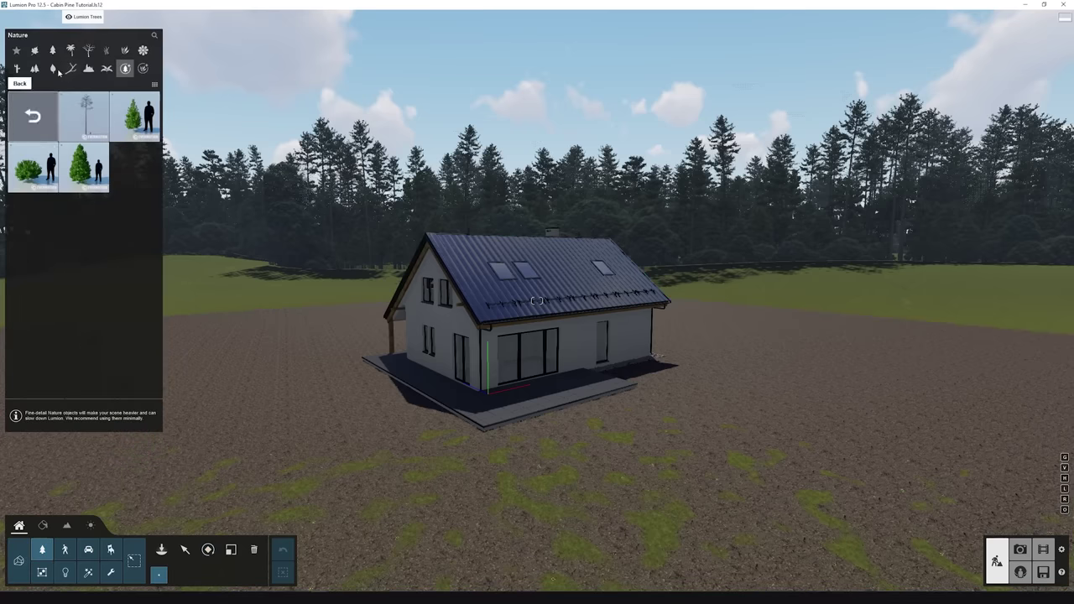
left_click(52, 50)
scroll(74, 139, "down", 1)
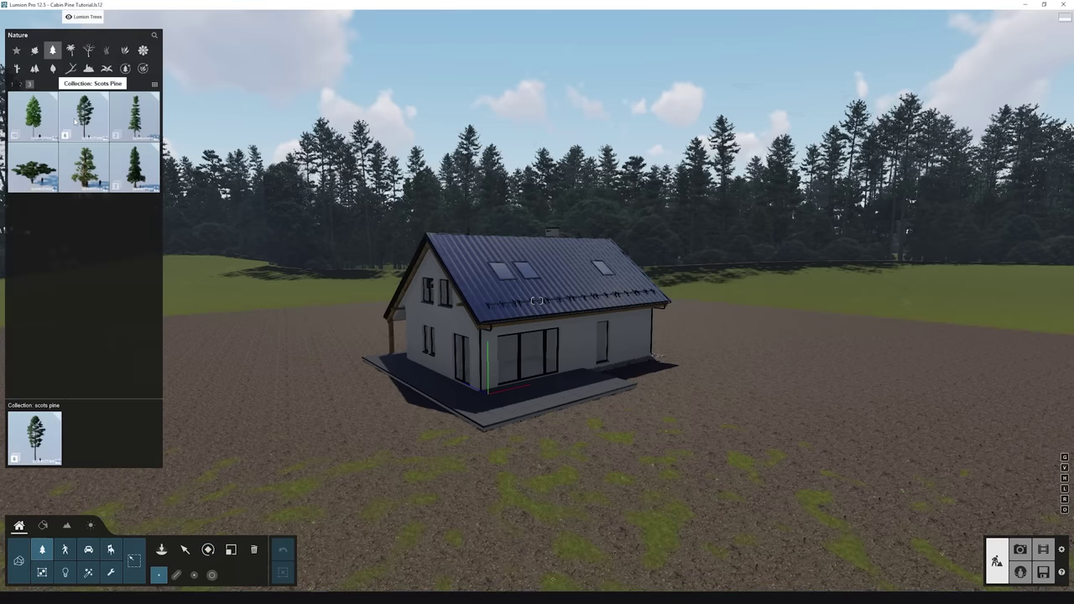
left_click(77, 120)
left_click(47, 109)
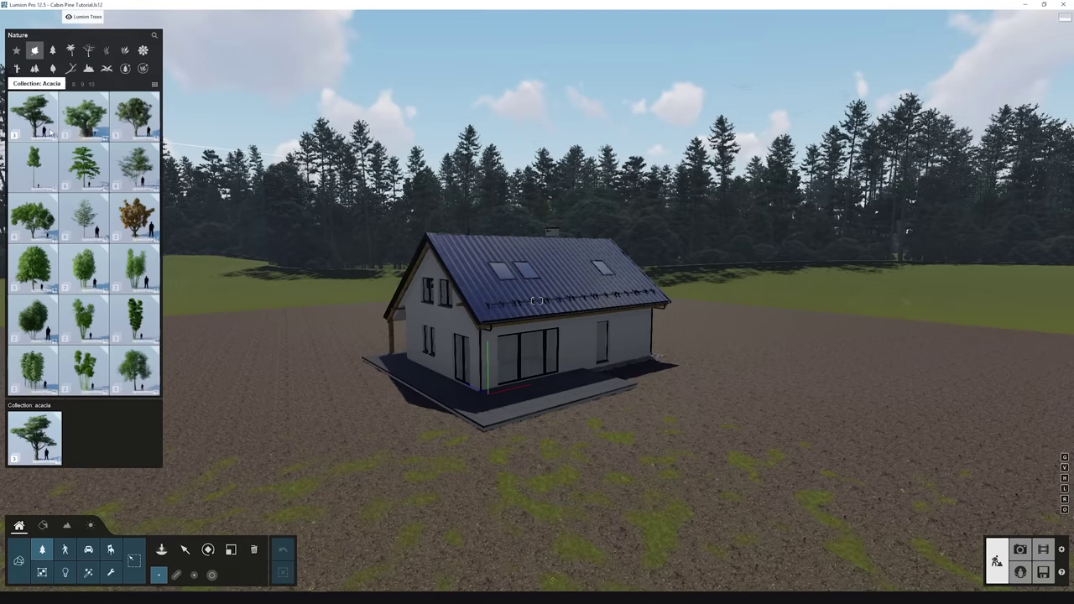
left_click(84, 114)
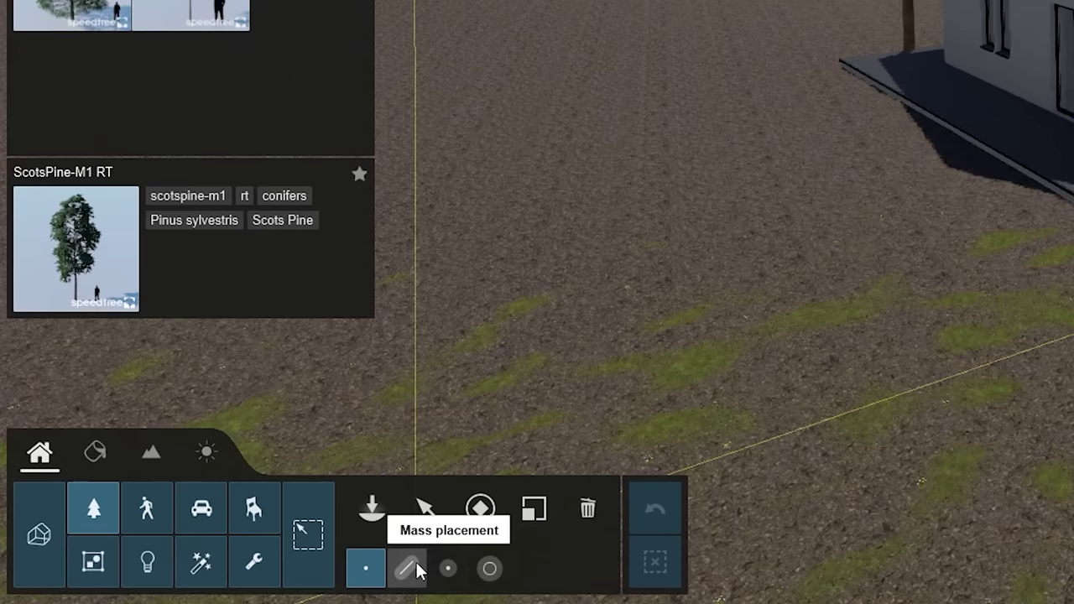
- Start a mass placement and fill its plant list with favourites such as WaterOak L2 and Japanese WhiteBirch L1-RT
left_click(408, 569)
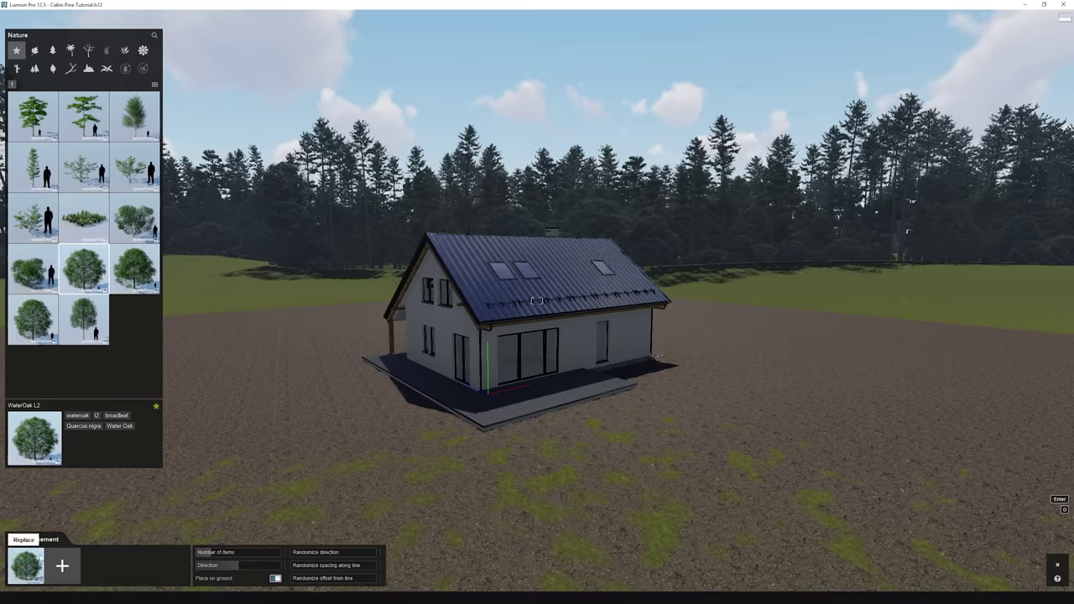
left_click(40, 553)
left_click(82, 324)
left_click(134, 115)
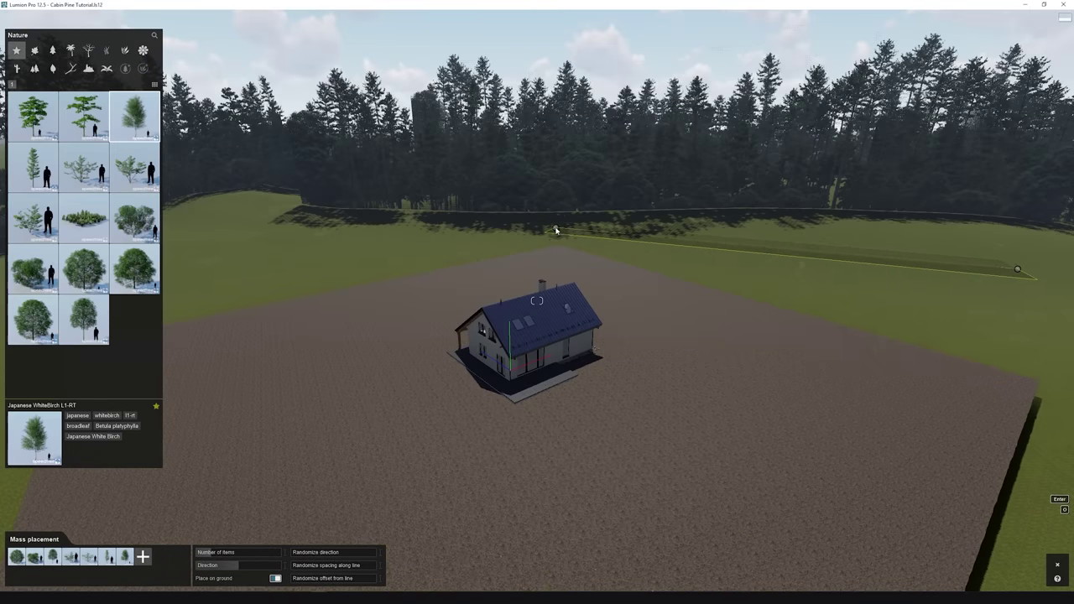
- Raise the item count and randomize the spacing and offset of the tree row behind the house, and place it
key("w")
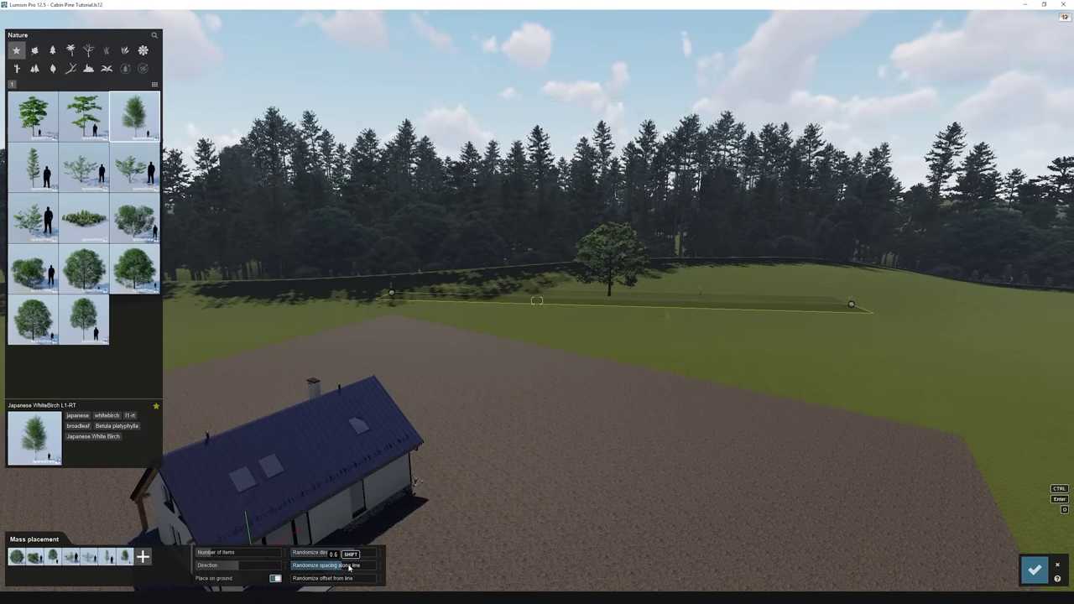
left_click_drag(330, 582, 344, 579)
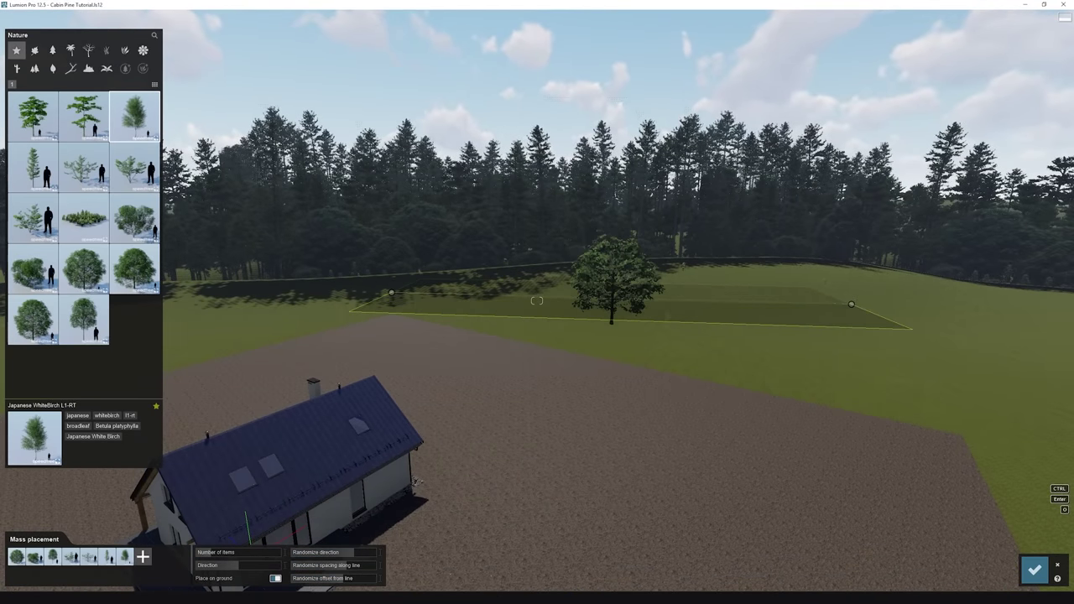
left_click_drag(248, 557, 277, 555)
left_click_drag(344, 579, 359, 579)
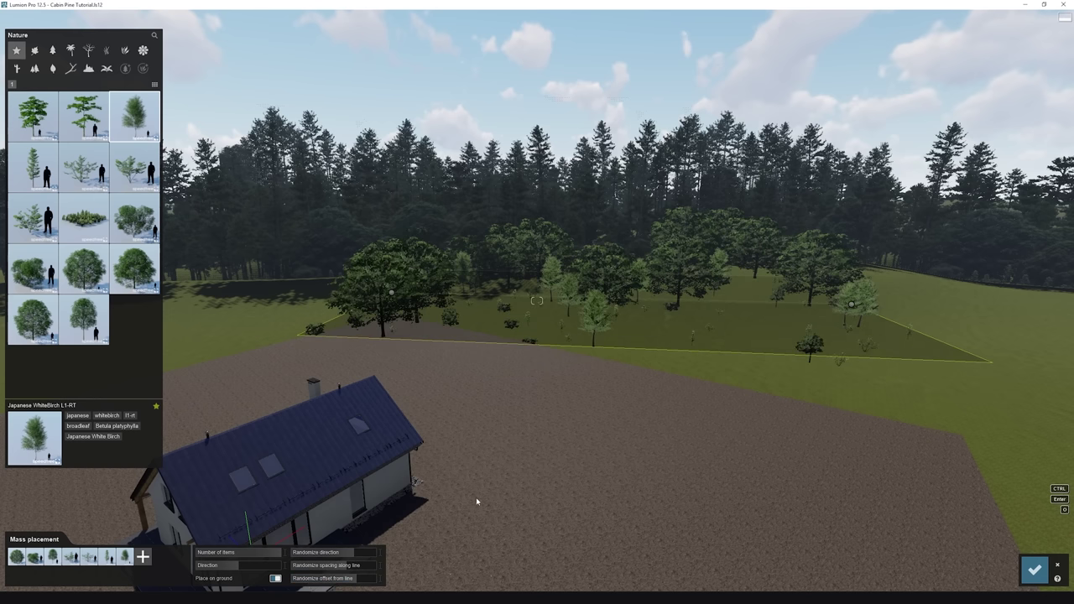
left_click(1036, 571)
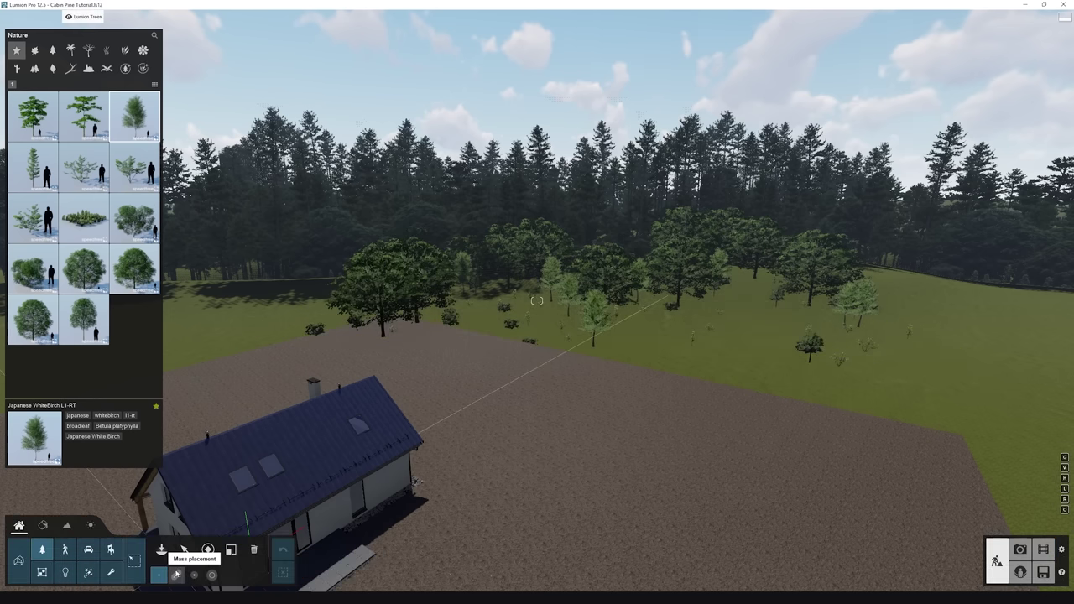
- Mass-place two more rows of the mixed trees and shrubs along the plot's edges, behind the house and beside its right side
left_click(576, 165)
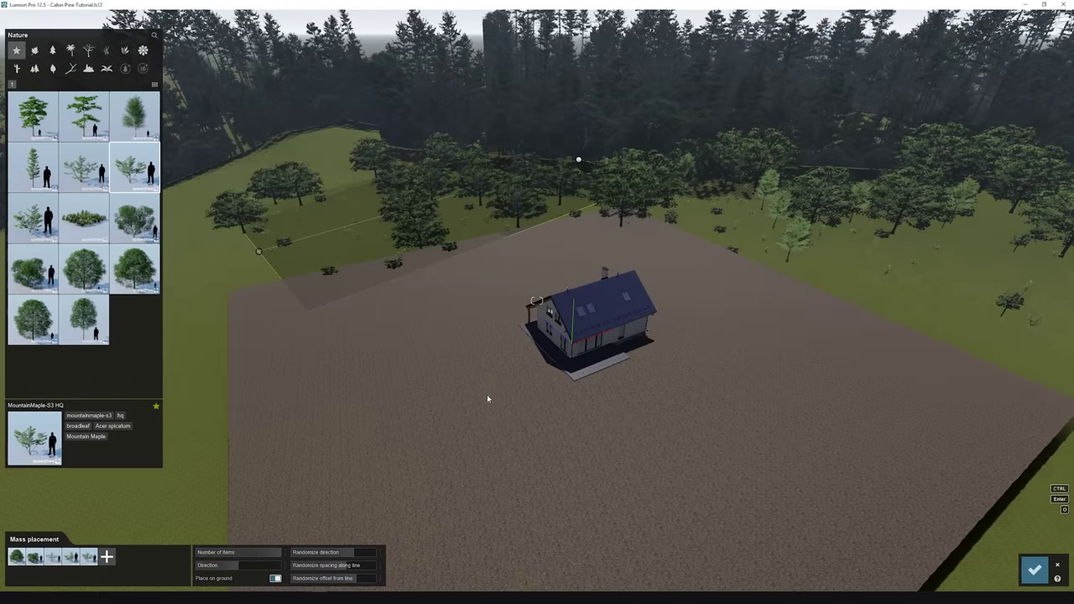
left_click(1035, 570)
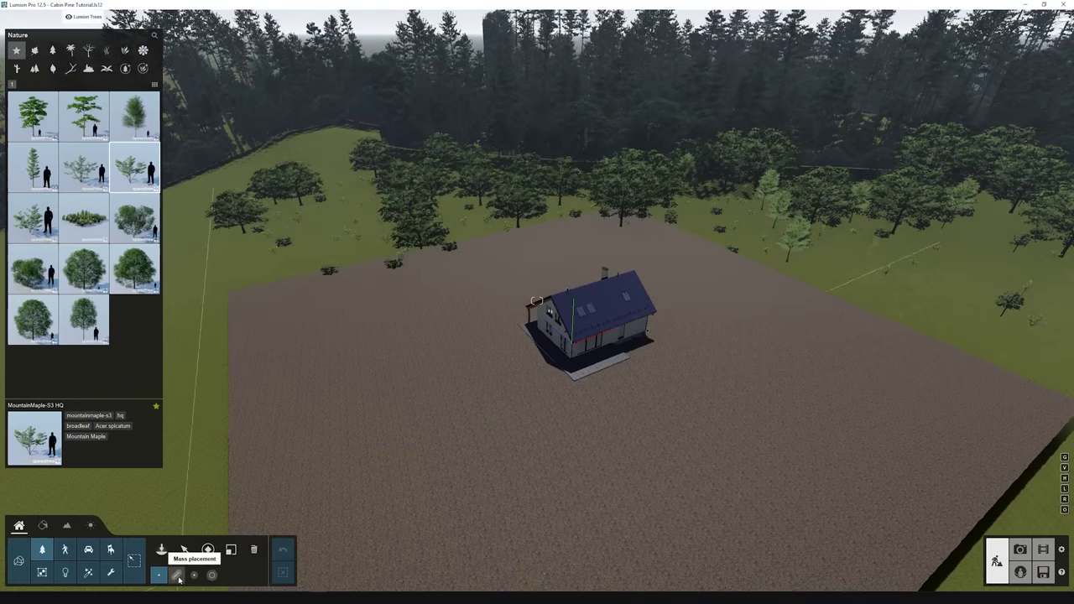
left_click(173, 571)
left_click(520, 279)
left_click(965, 424)
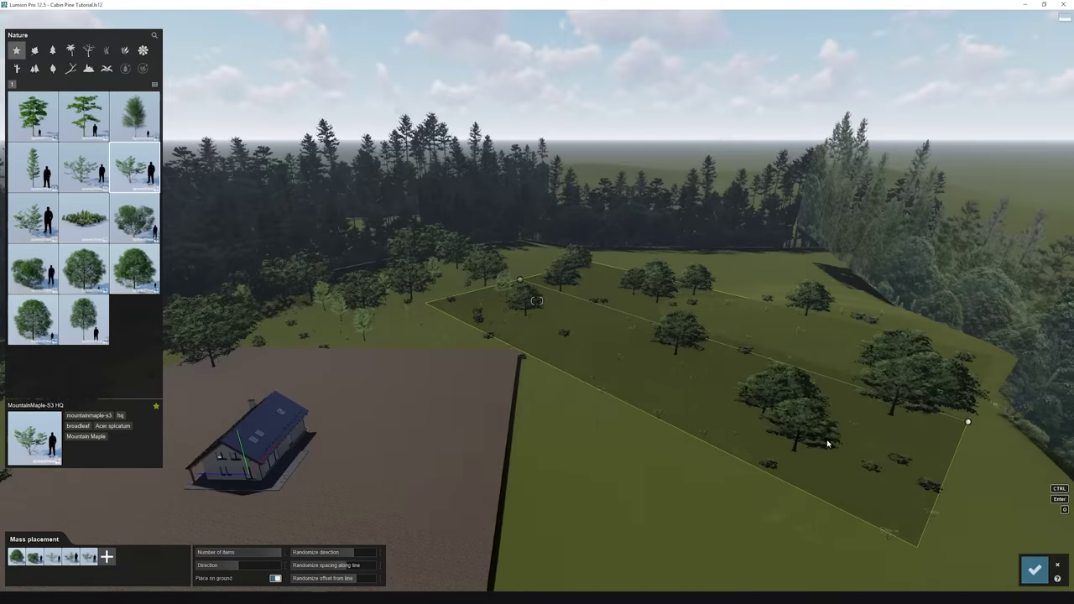
left_click(1034, 570)
- Mass-place further rows of the mixed trees and shrubs along the remaining front and left edges of the house plot
left_click(173, 571)
left_click(530, 565)
left_click(887, 320)
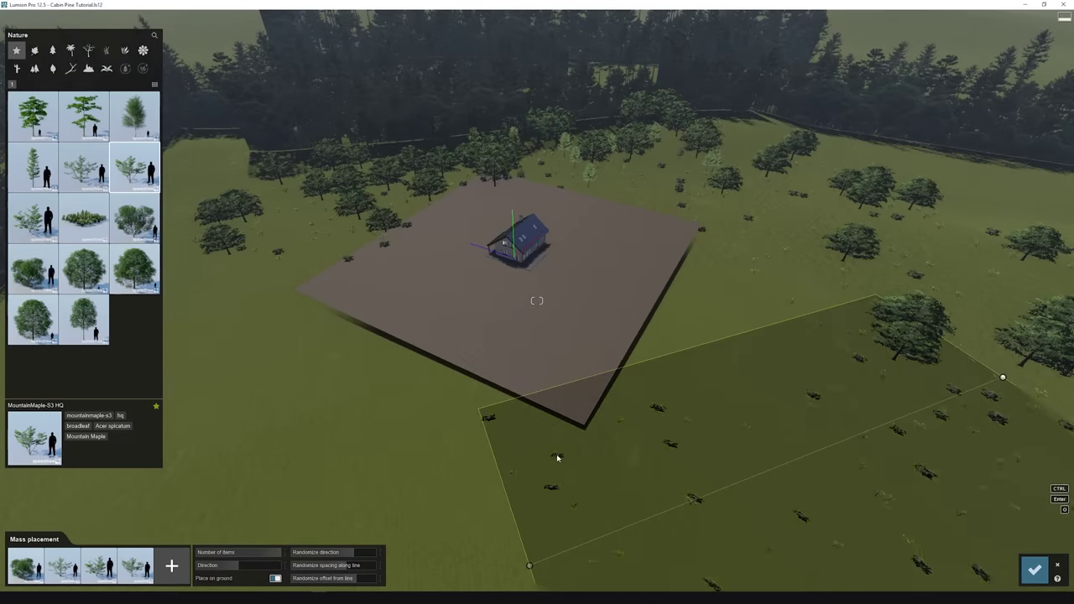
left_click(1035, 570)
left_click(173, 570)
left_click(415, 297)
left_click(651, 570)
left_click(1035, 570)
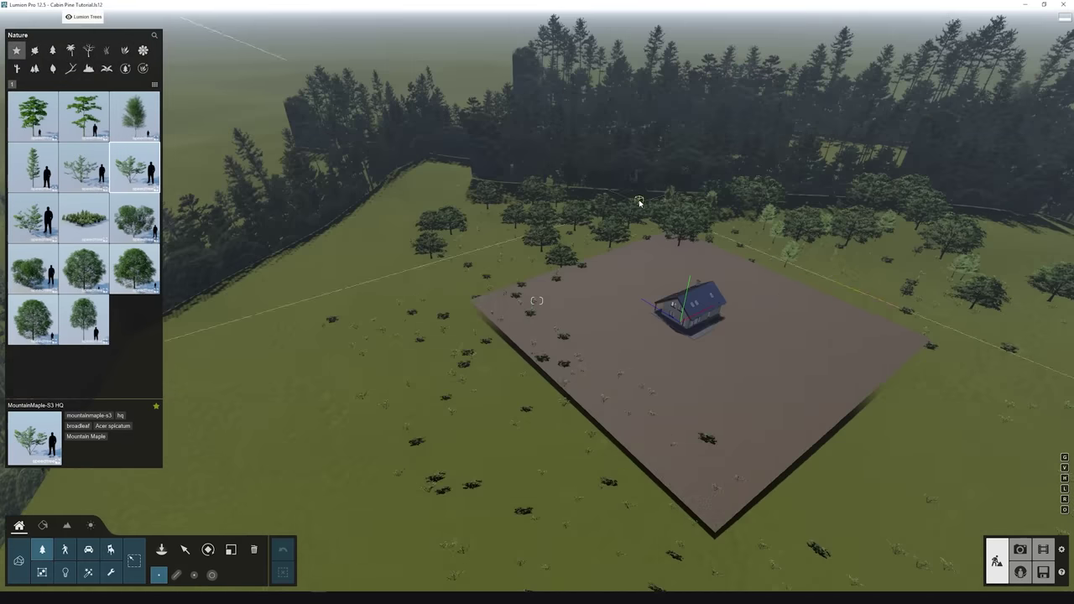
left_click(173, 570)
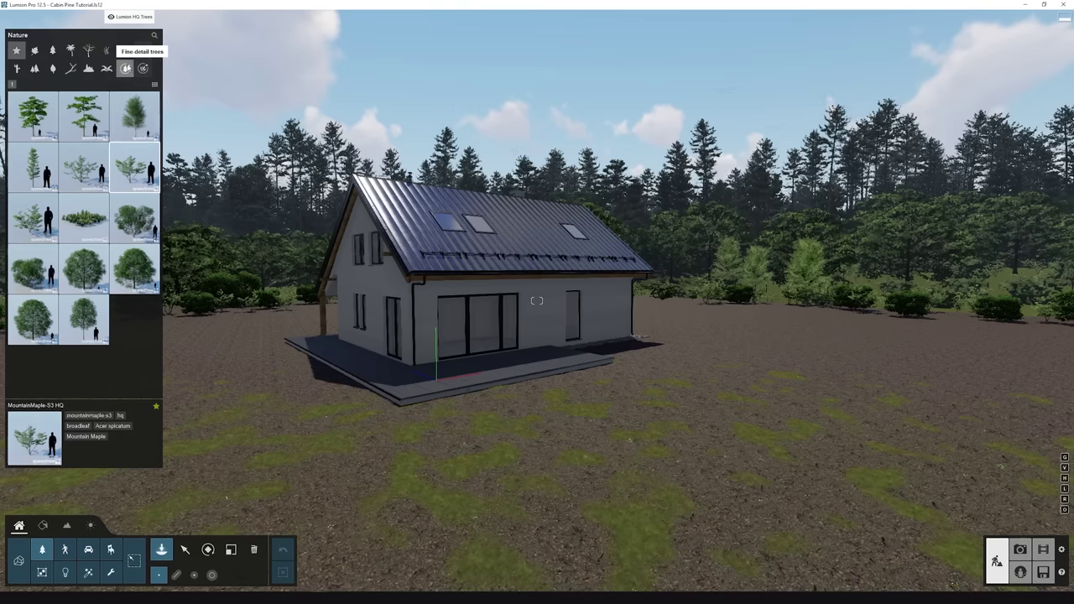
- Choose European red pine 001 from the fine-detail trees and place several copies of it around the house
left_click(126, 68)
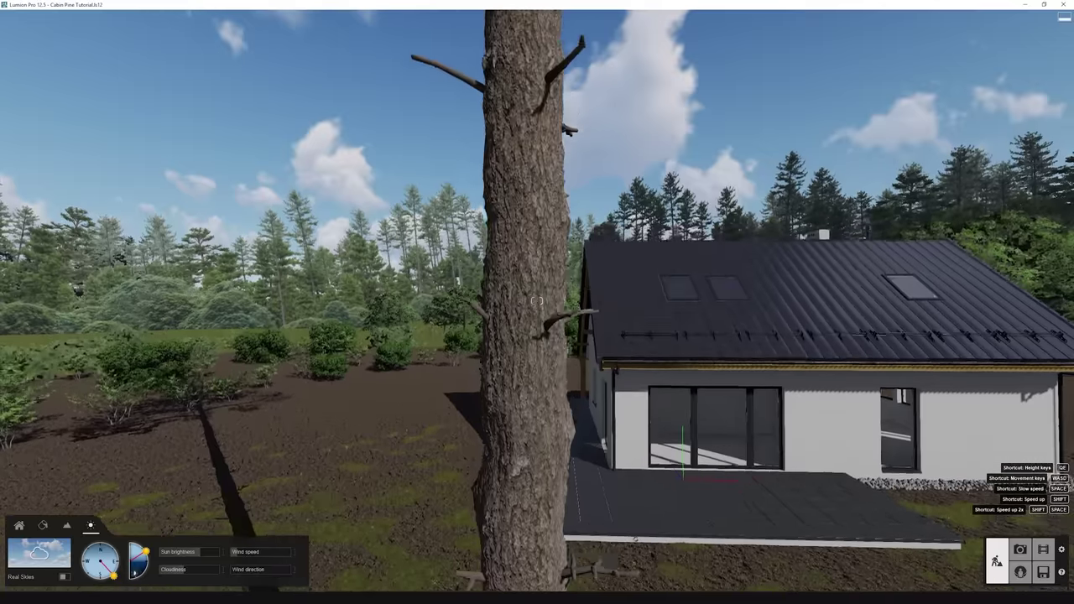
key("e")
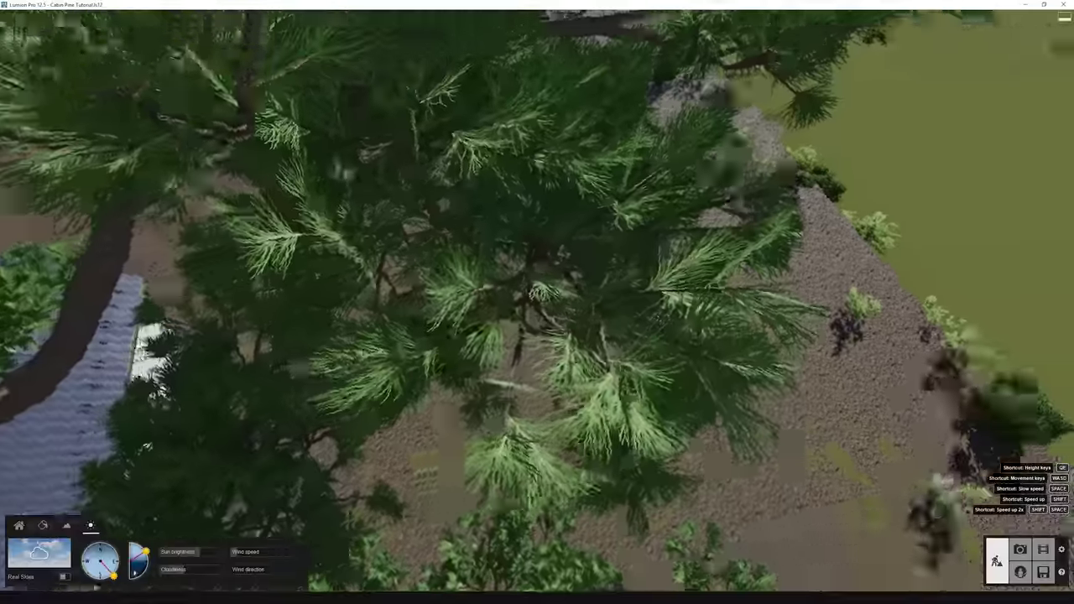
key("q")
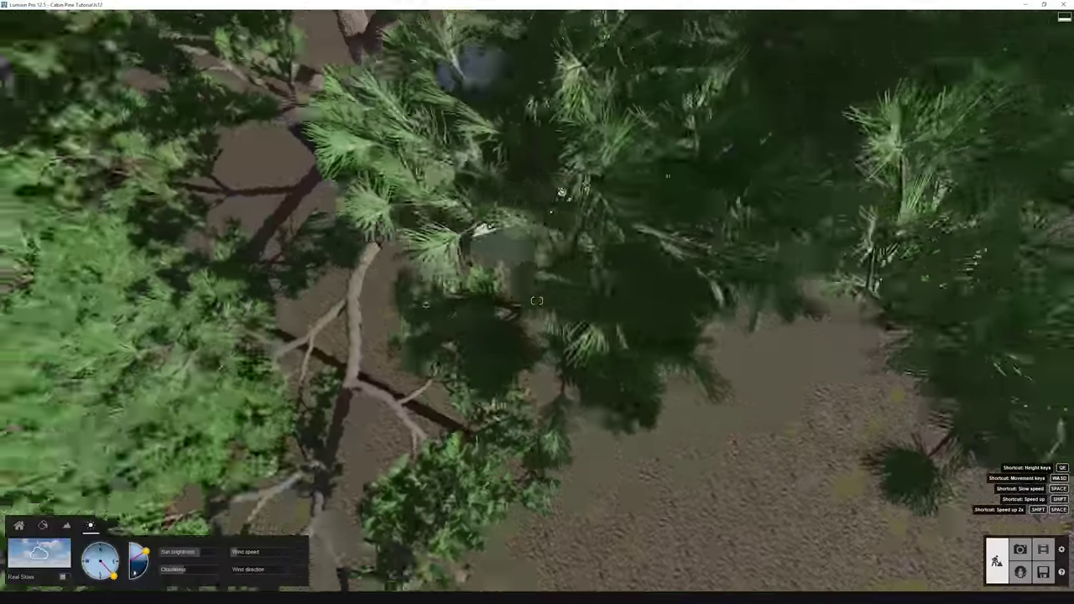
key("q")
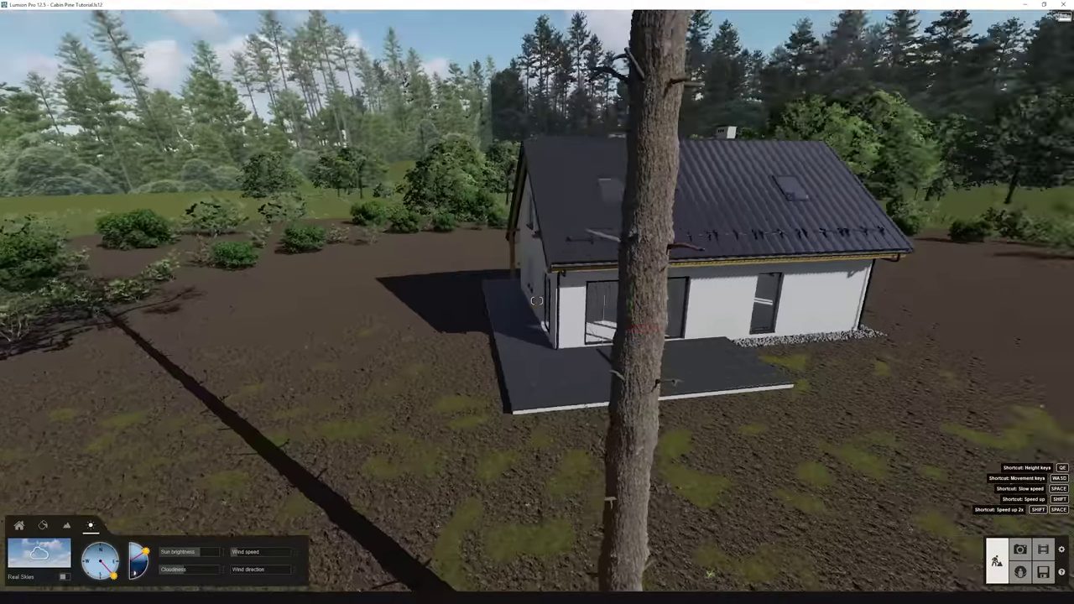
key("s")
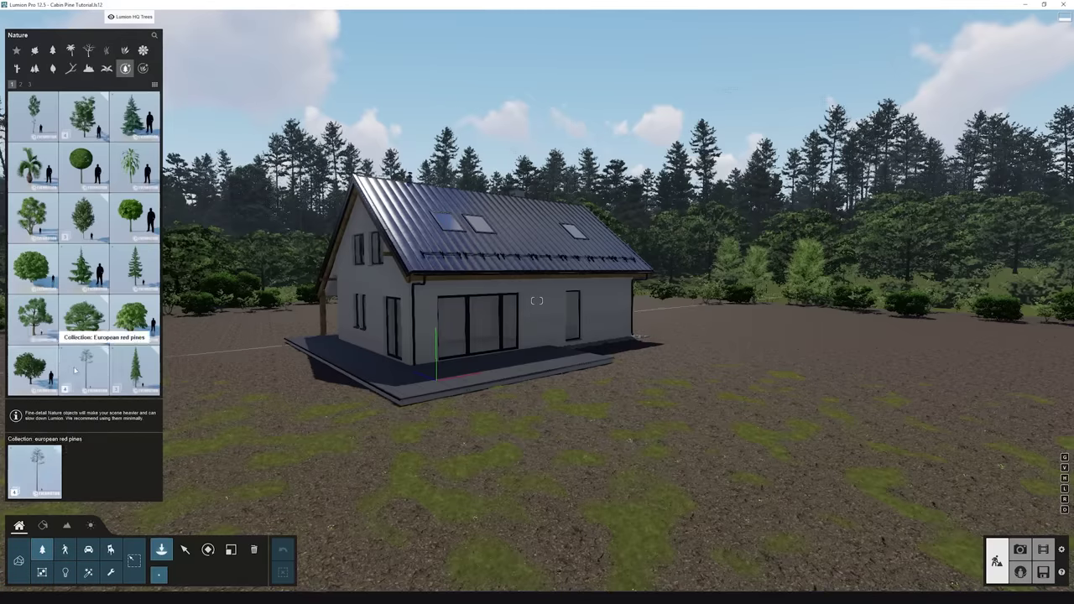
left_click(78, 368)
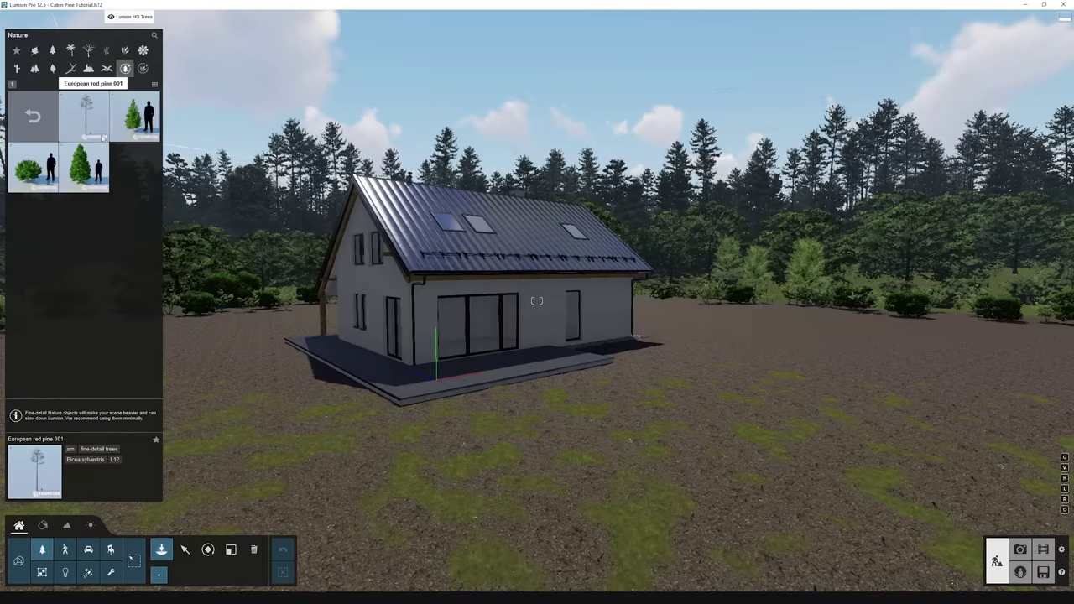
left_click(96, 121)
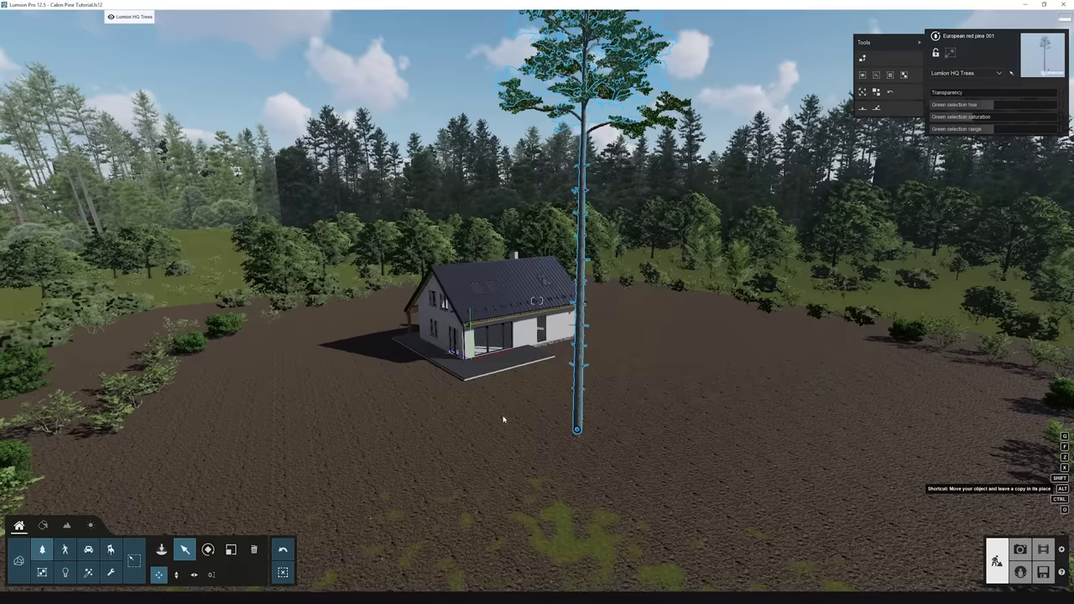
left_click_drag(755, 343, 642, 583)
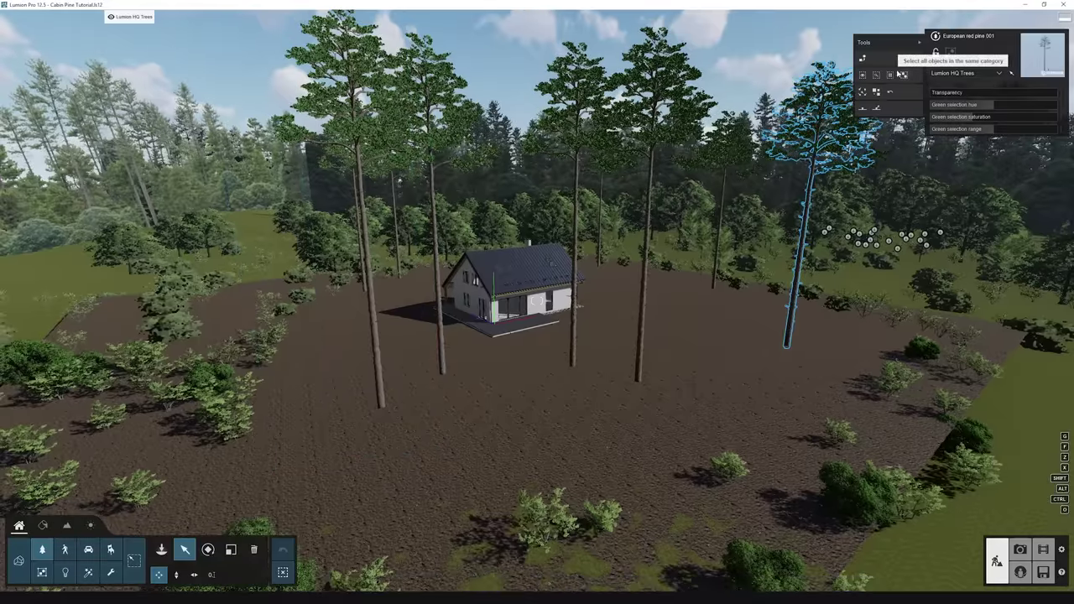
- Select all the European red pines, randomize their size, and clear the selection
left_click(892, 76)
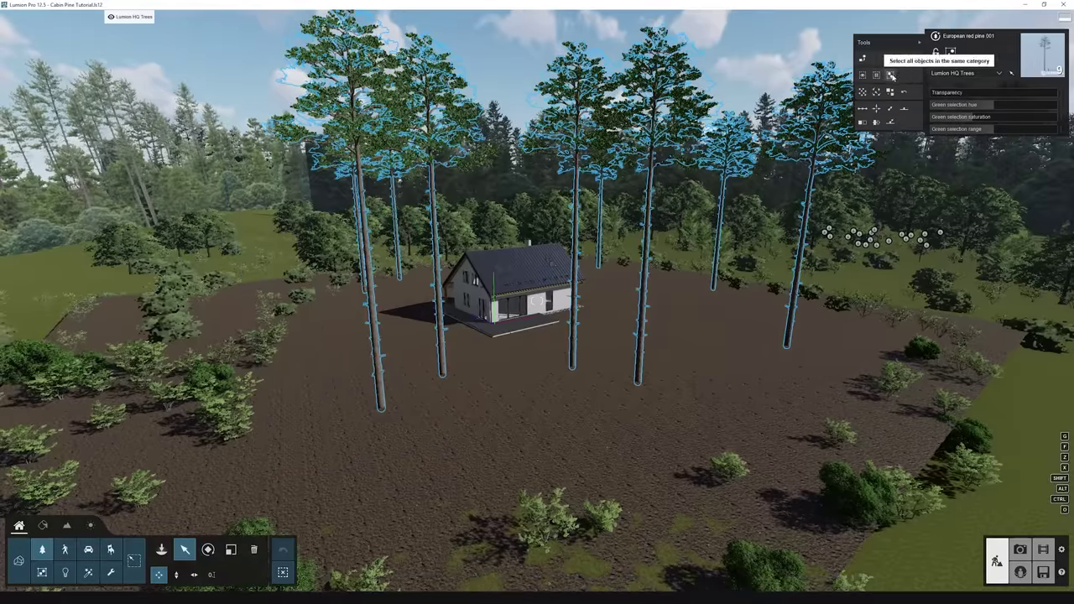
left_click(883, 95)
left_click(883, 95)
left_click(883, 95)
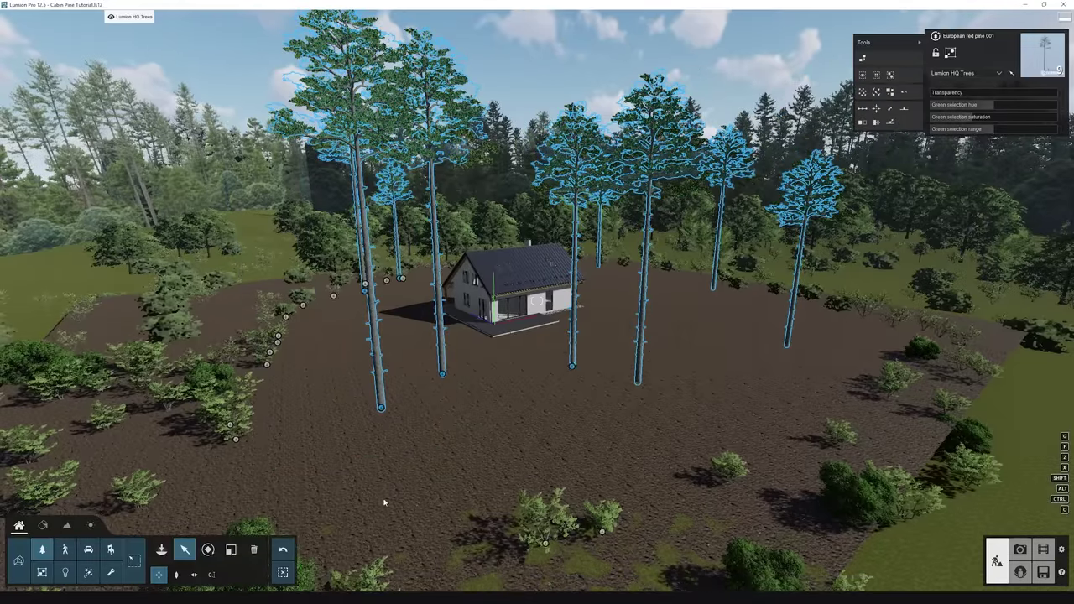
left_click(283, 573)
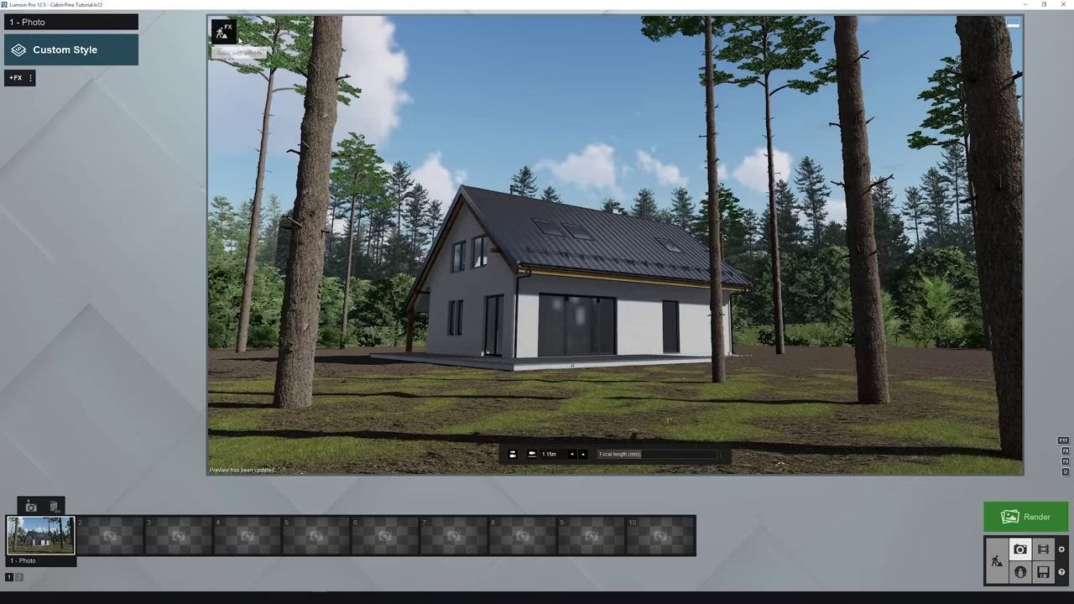
- Place a Sydney Blue Gum 001 to the right of the house and a Sydney Blue Gum 005 to its left, and check the photo view
left_click(227, 33)
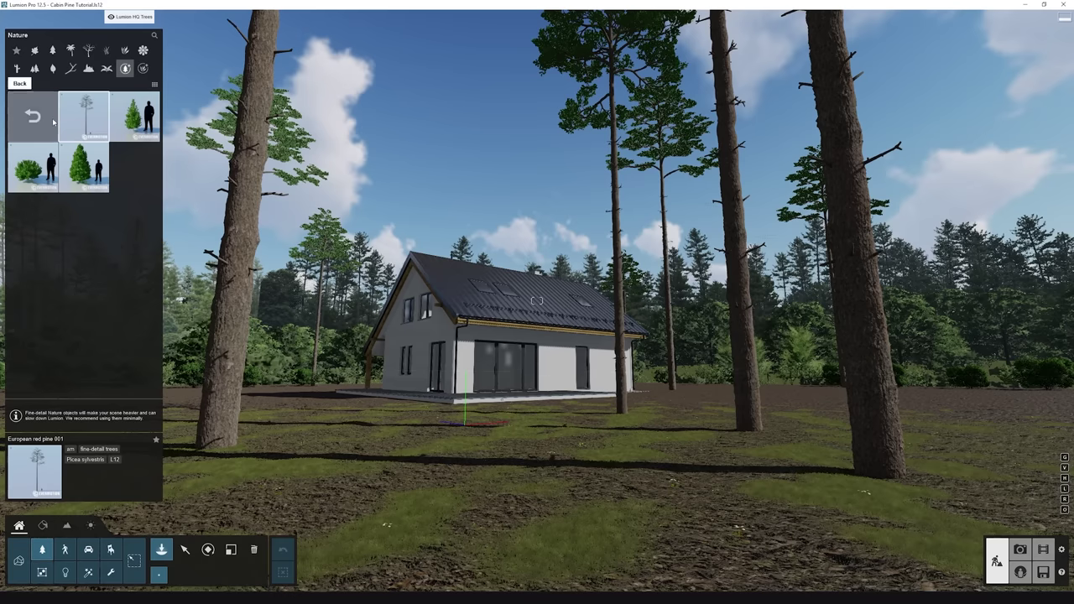
left_click(55, 121)
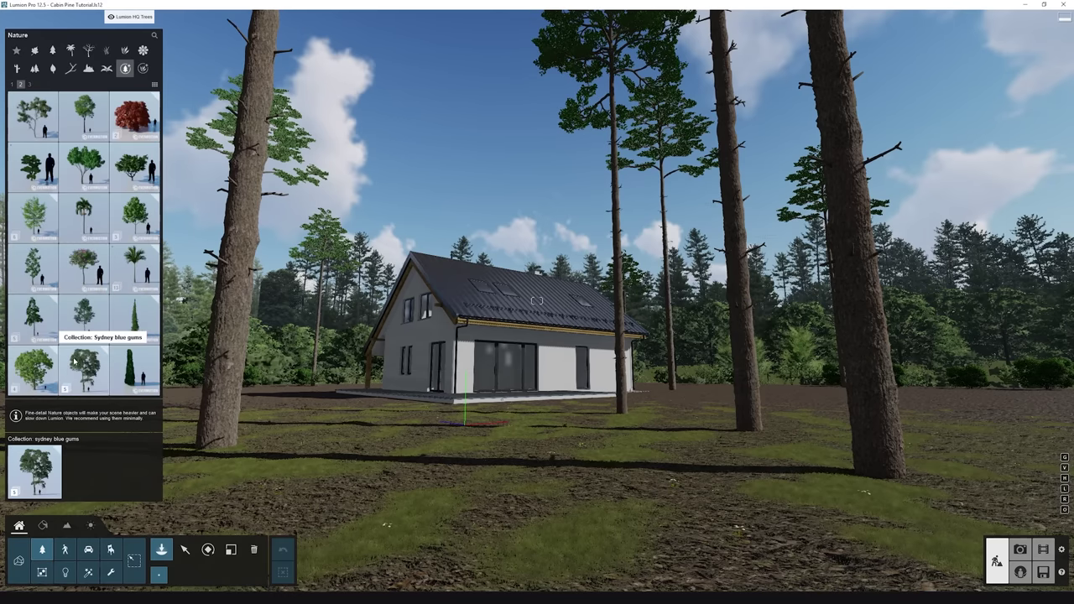
left_click(74, 361)
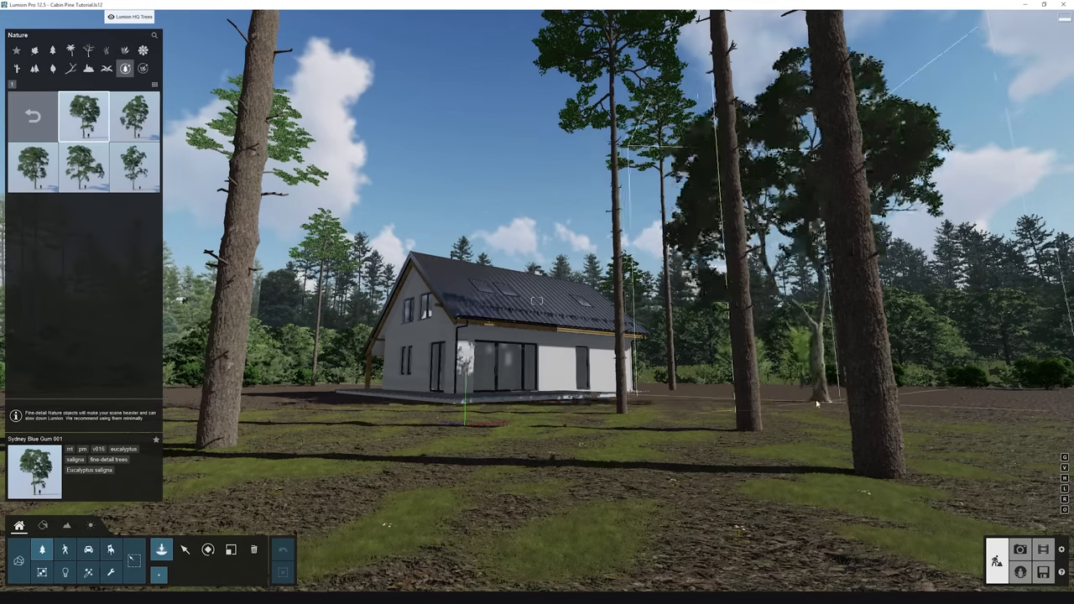
left_click(996, 409)
left_click(134, 166)
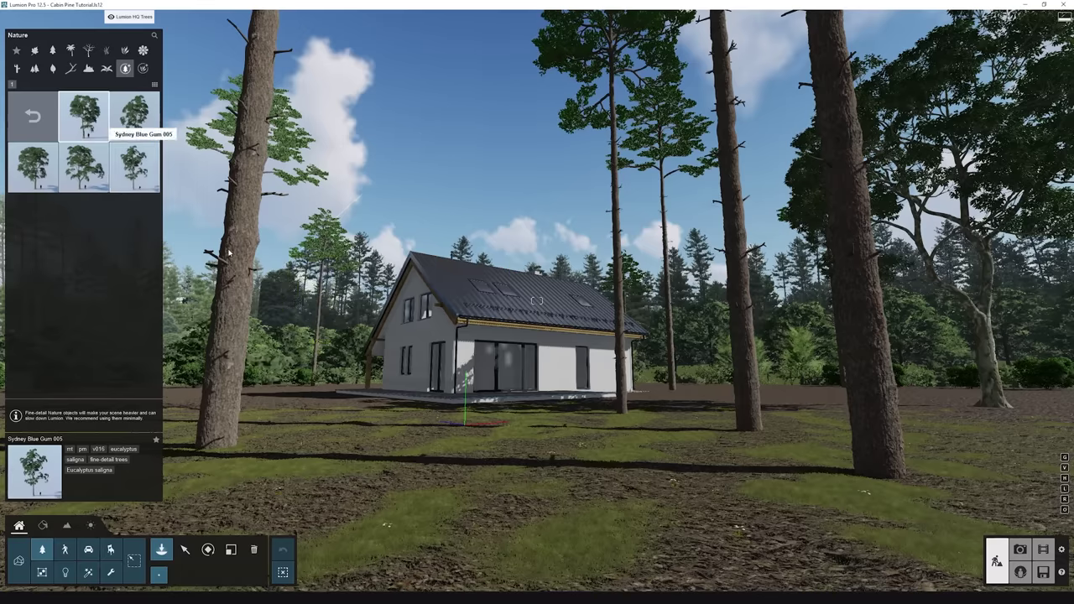
left_click(249, 394)
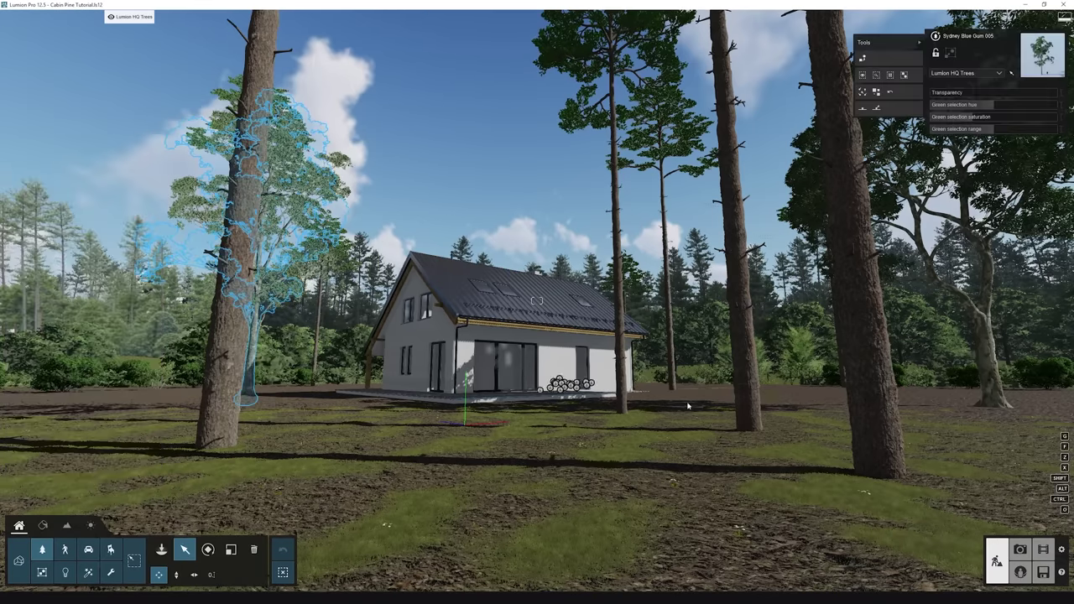
left_click(1020, 549)
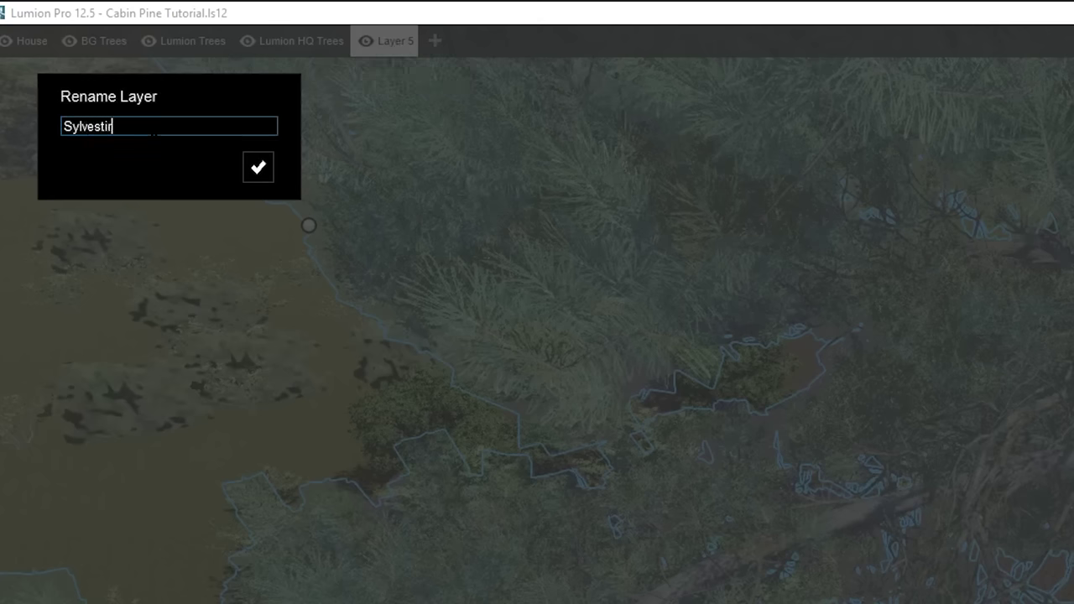
- Rename Layer 5 as Sylvestris 01 and mass-place 1_Pinus_Sylvestris_23-26_4 trees around the plot with randomized direction, spacing and offset
left_click(259, 167)
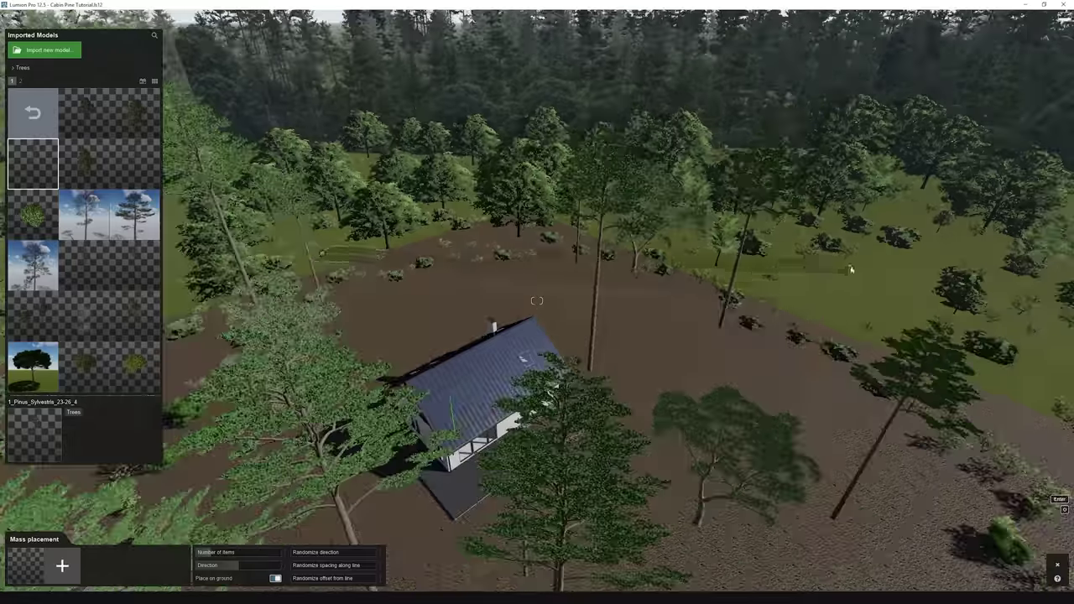
left_click_drag(227, 565, 348, 553)
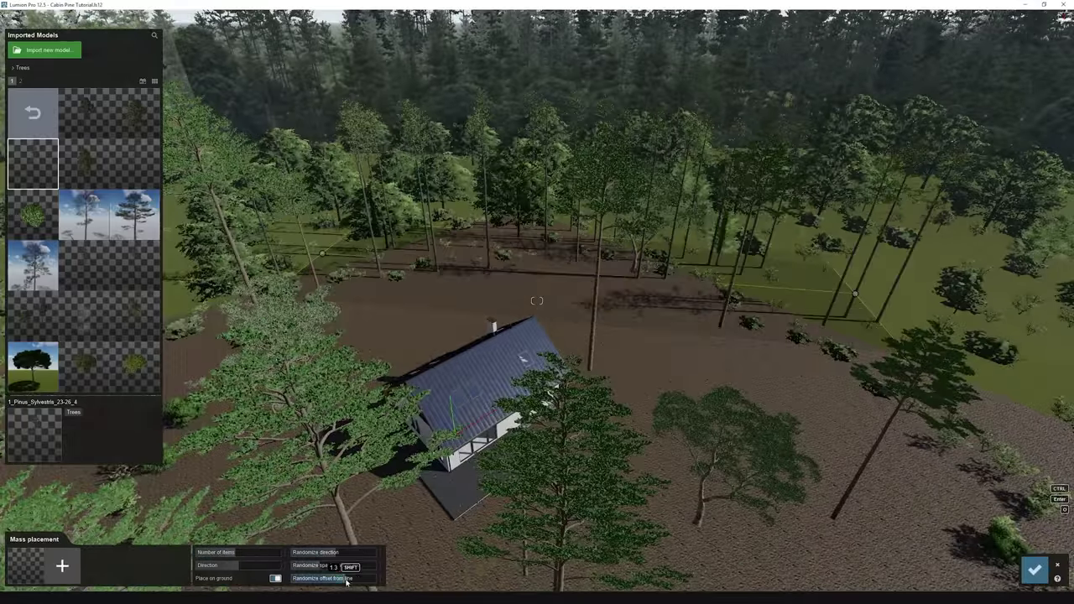
left_click(1034, 570)
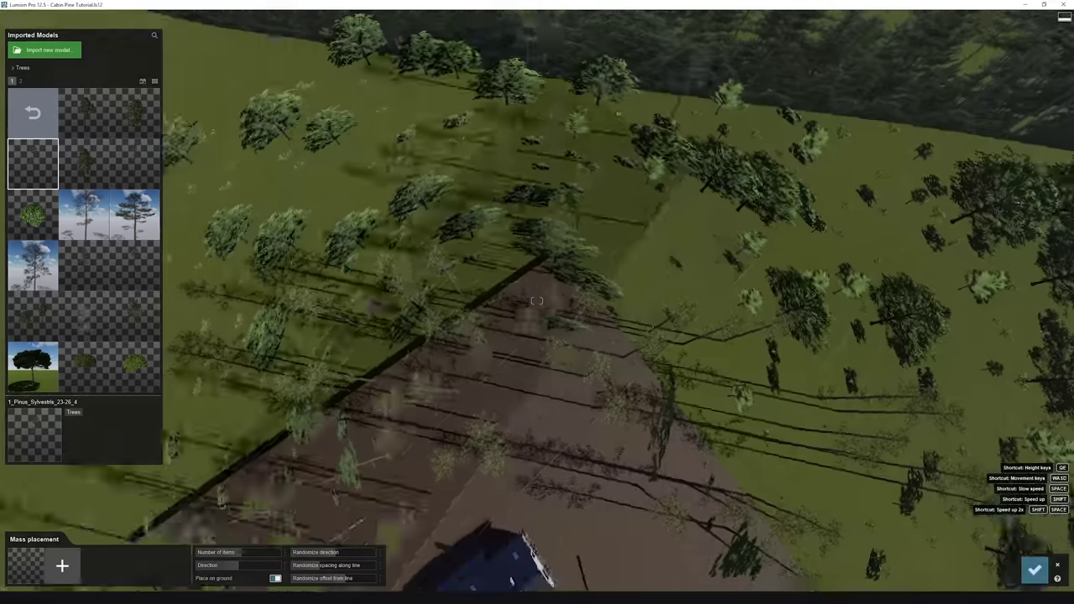
left_click(616, 254)
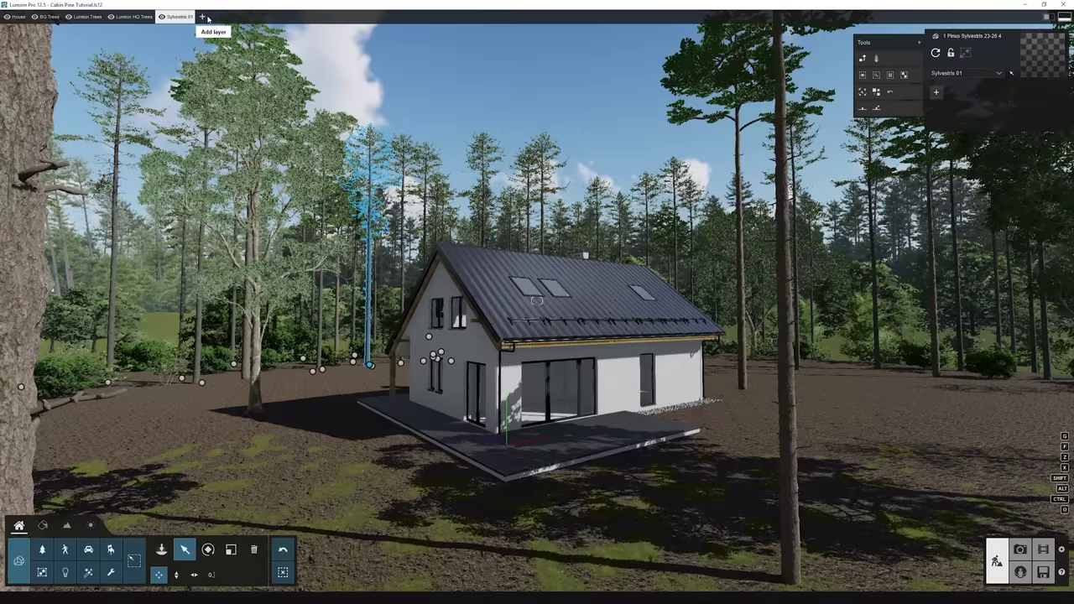
- Mass-place 3_Pinus_Sylvestris_23-26_1 trees around the plot on a new Sylvestris 02 layer and select all of them
left_click(202, 16)
left_click(212, 16)
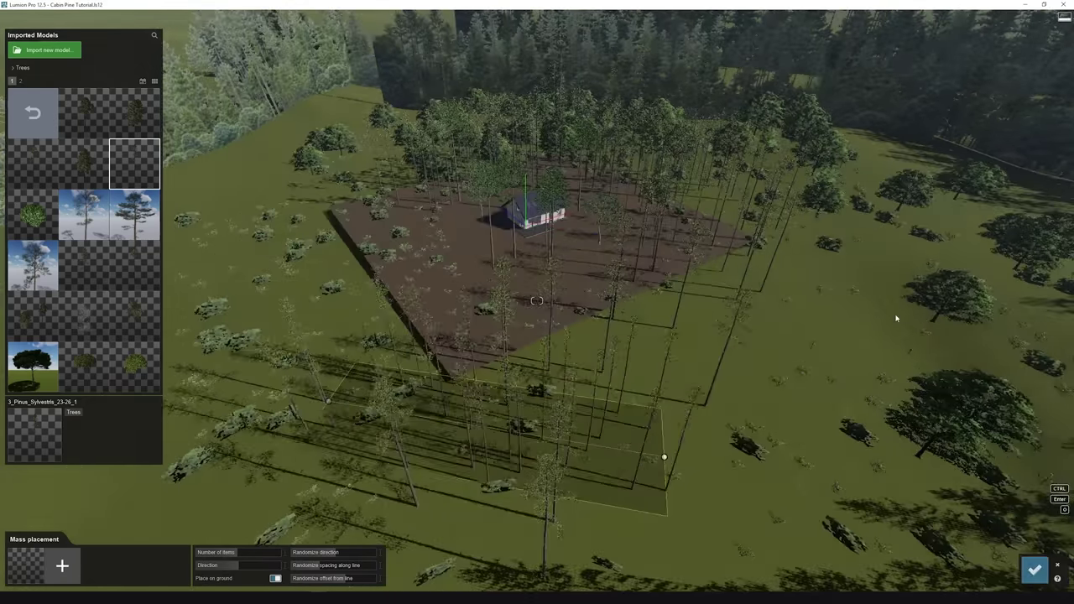
key("Return")
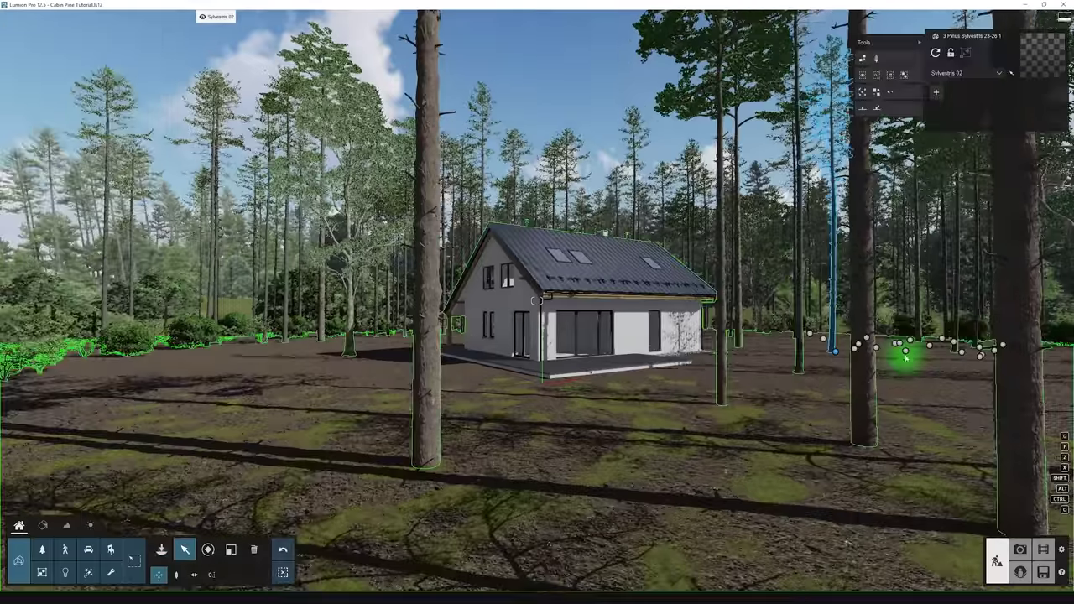
left_click(889, 76)
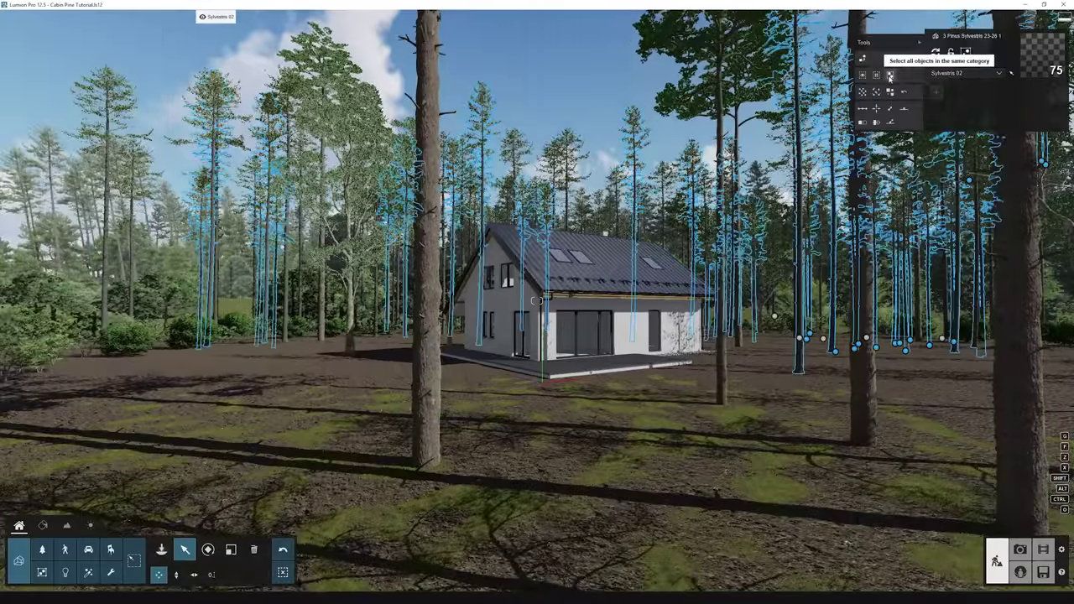
left_click(889, 76)
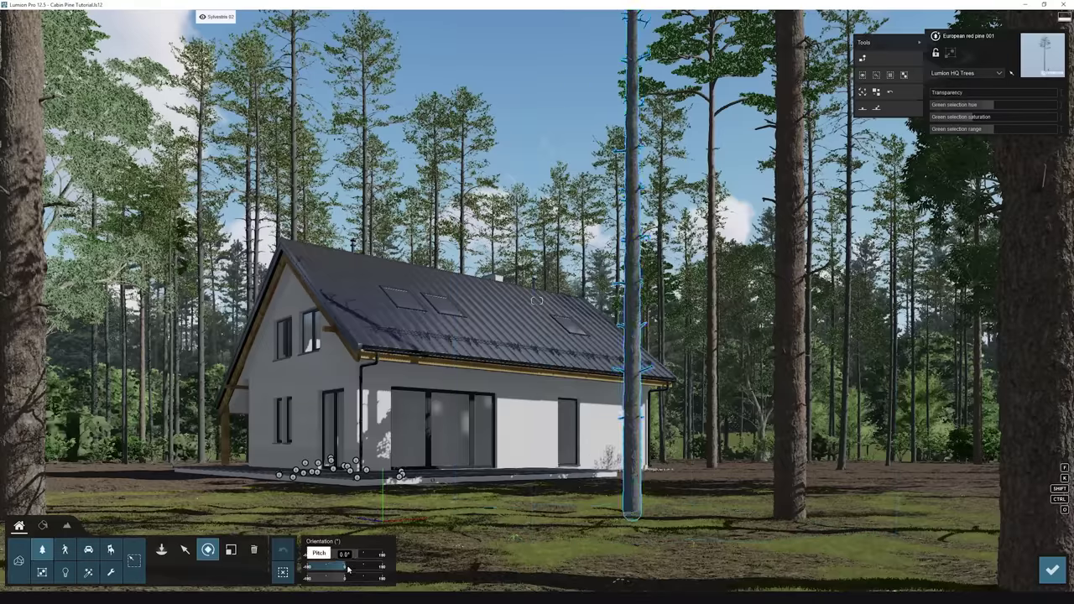
- Tilt several European red pines and Sylvestris pines around the house slightly by adjusting their orientation, and view the scene from the ground
left_click_drag(312, 566, 346, 519)
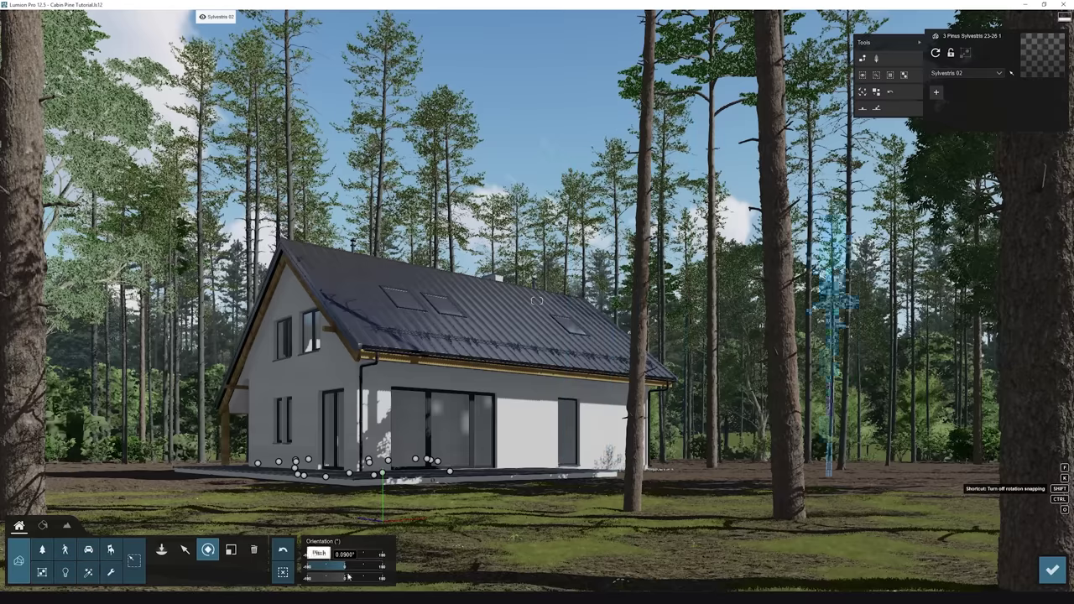
left_click(115, 226)
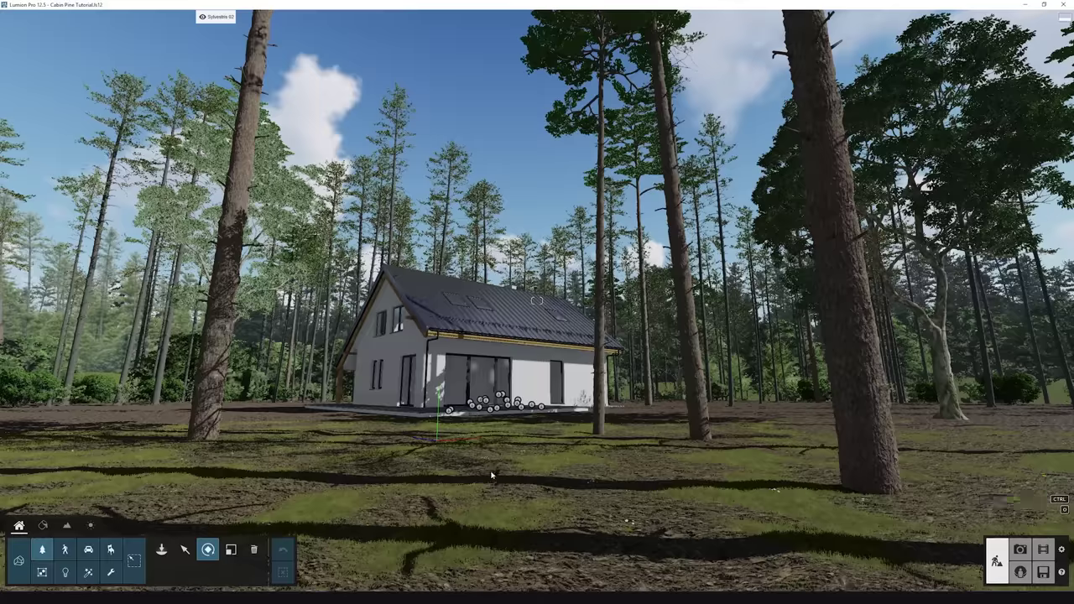
key("w")
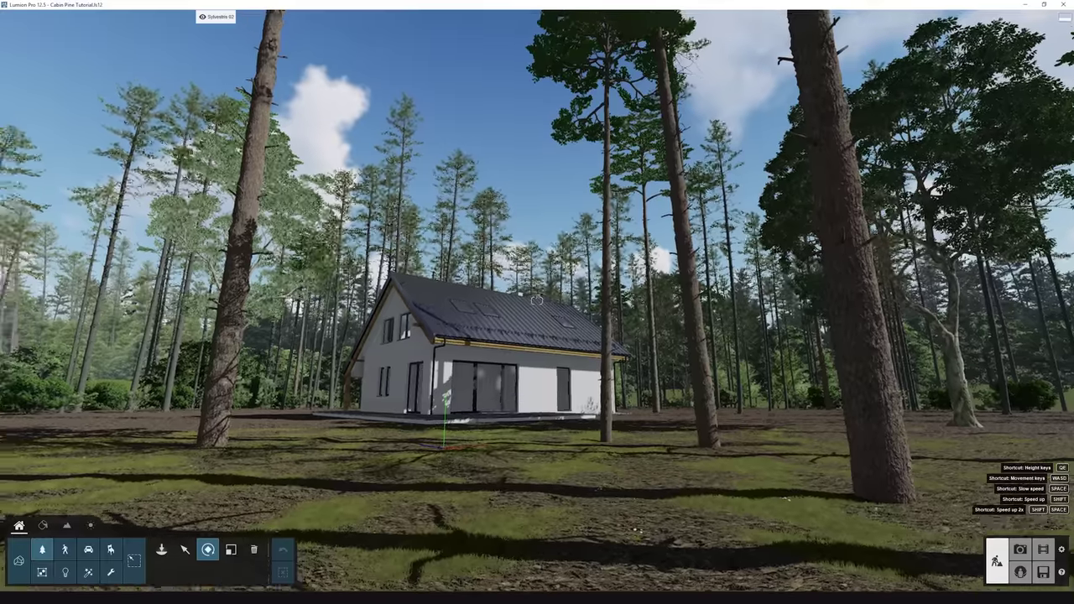
key("a")
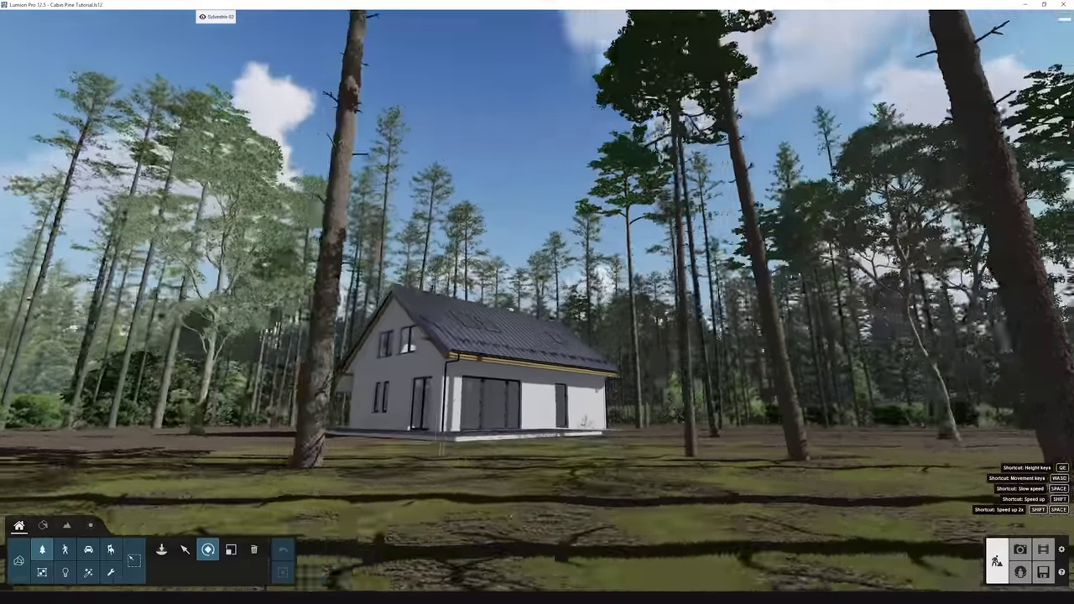
- Place Pinus_Sylvestris_18-20_1 trees among the pines around the house on the Sylvestris 03 layer
key("a")
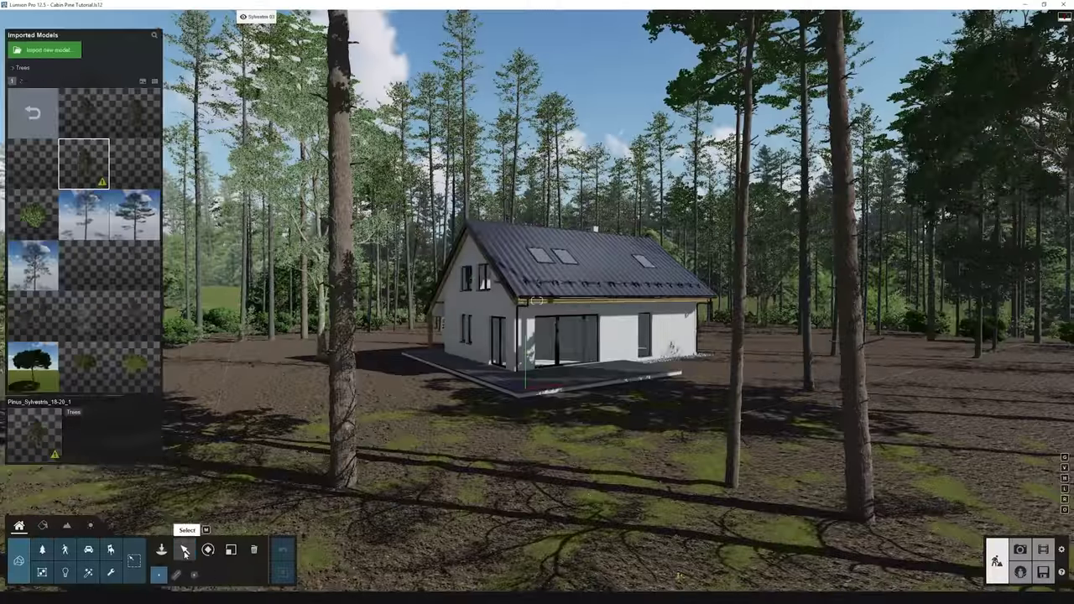
left_click(177, 311)
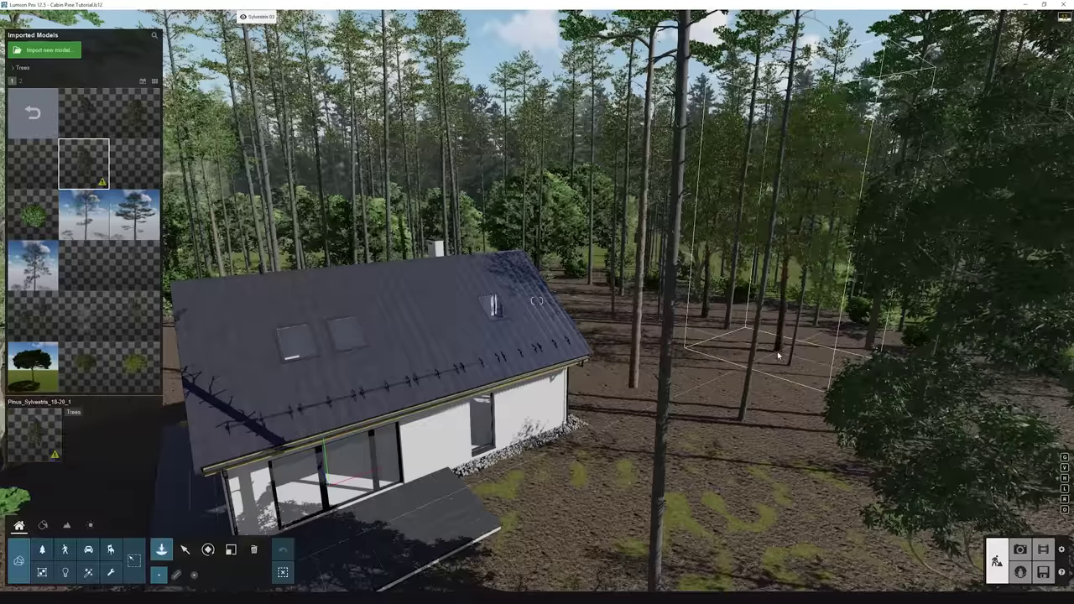
right_click_drag(778, 356, 618, 384)
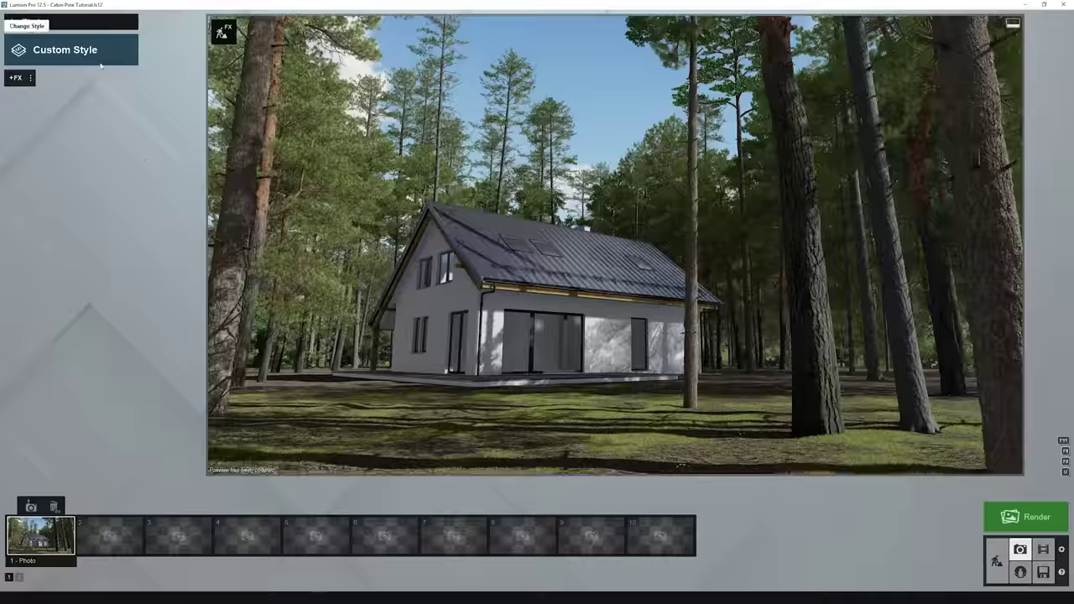
- Apply the Realistic style to the photo and add a 2-Point Perspective effect
left_click(99, 51)
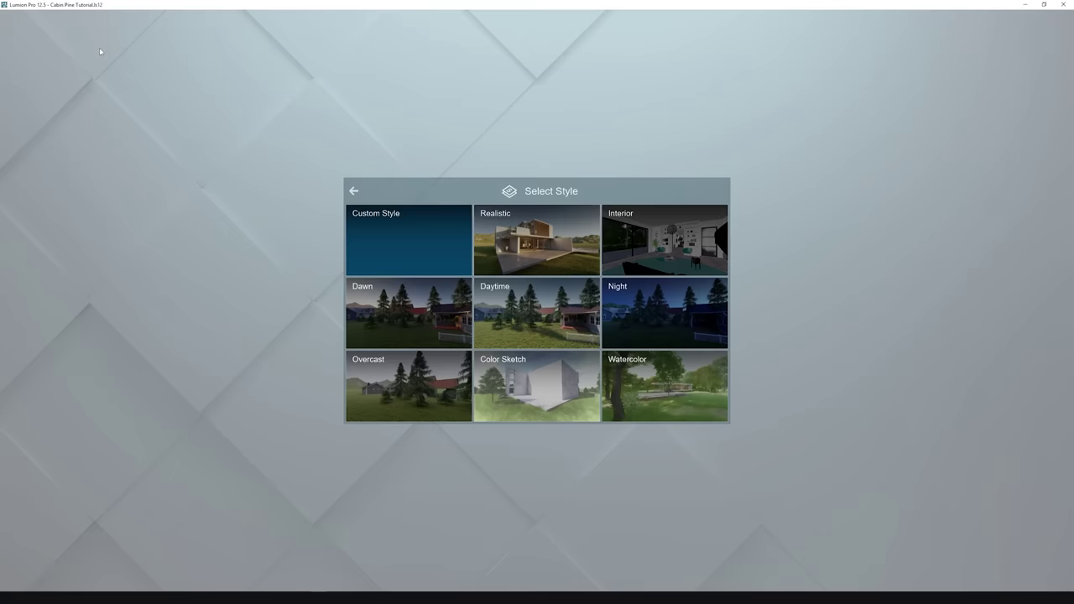
left_click(562, 217)
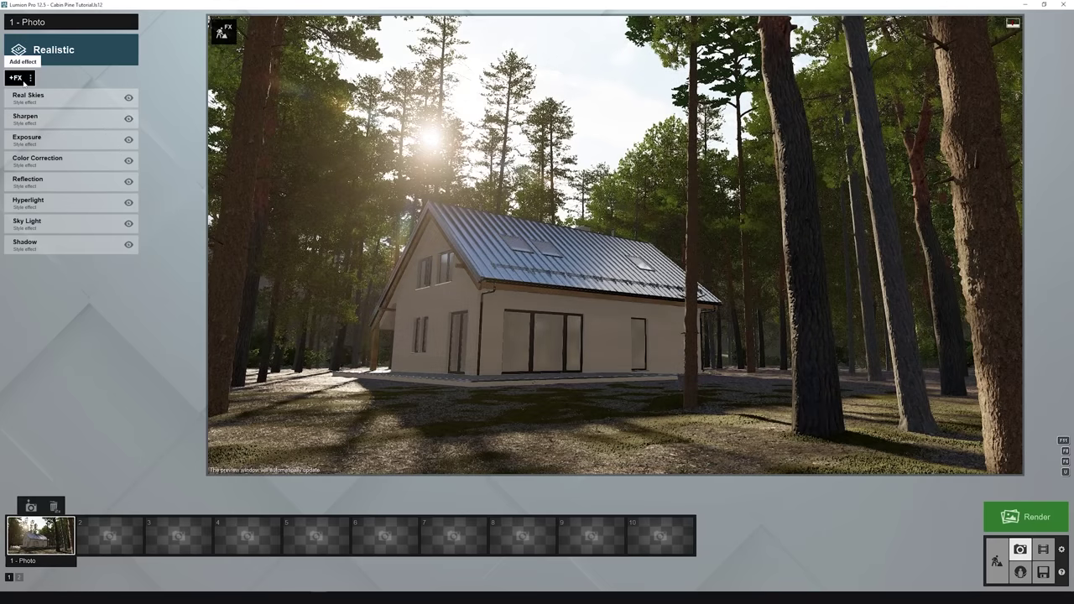
left_click(23, 80)
left_click(482, 228)
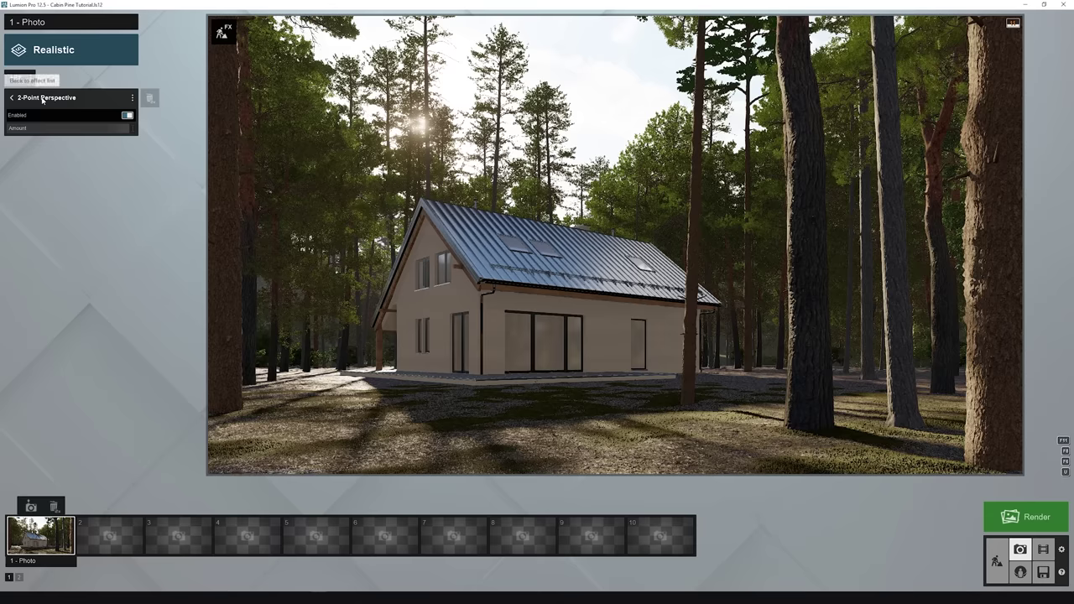
- Increase the sky heading in the photo's Real Skies effect
left_click(46, 119)
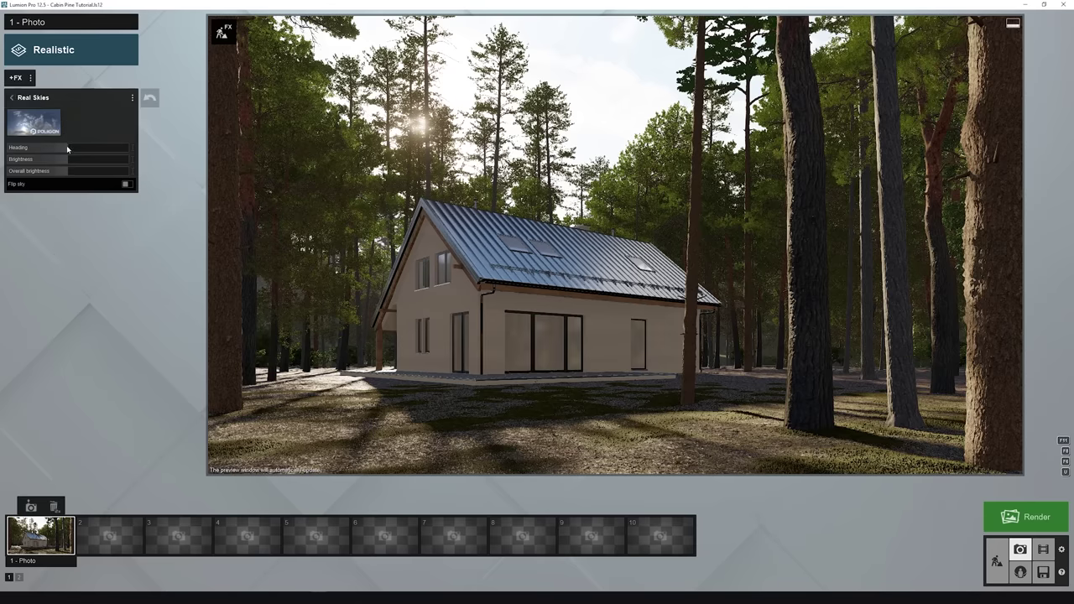
left_click_drag(69, 148, 107, 157)
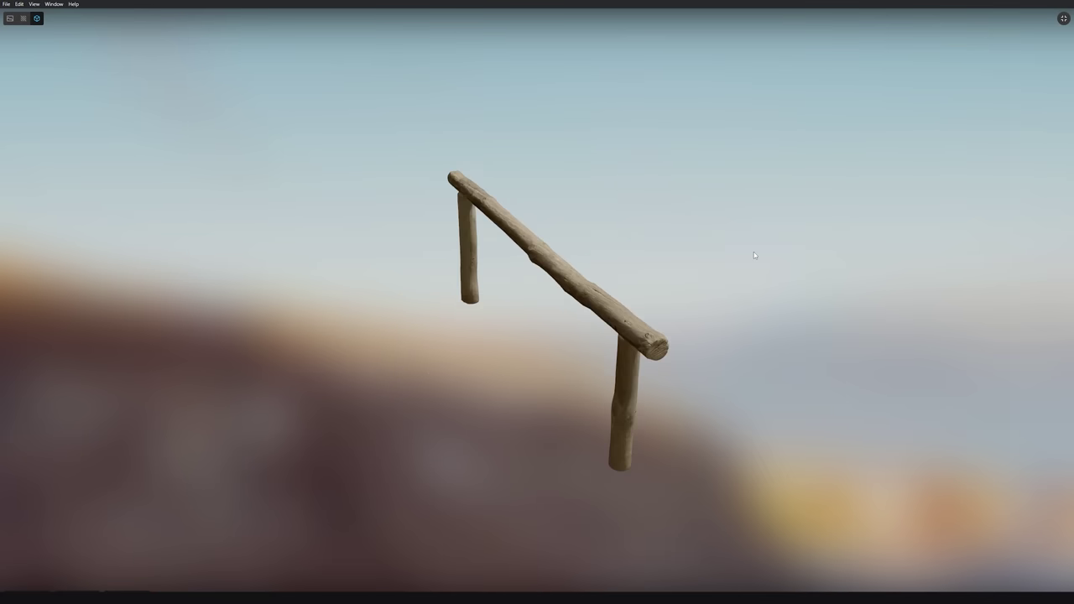
- Examine the wooden log railing and the flat stone slab models in the 3D asset preview
left_click_drag(753, 254, 791, 355)
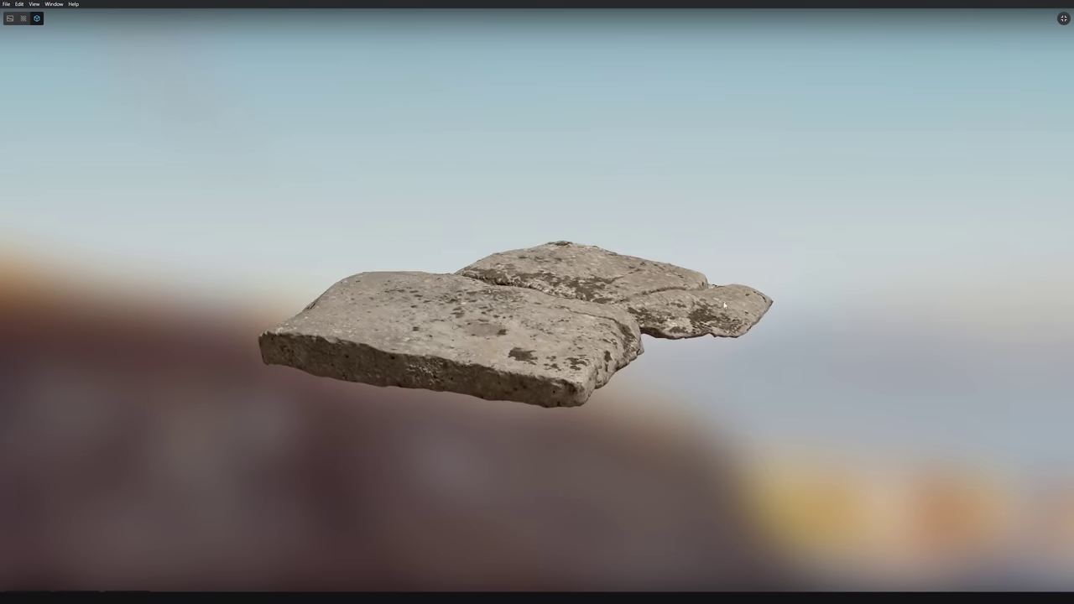
left_click_drag(738, 361, 286, 170)
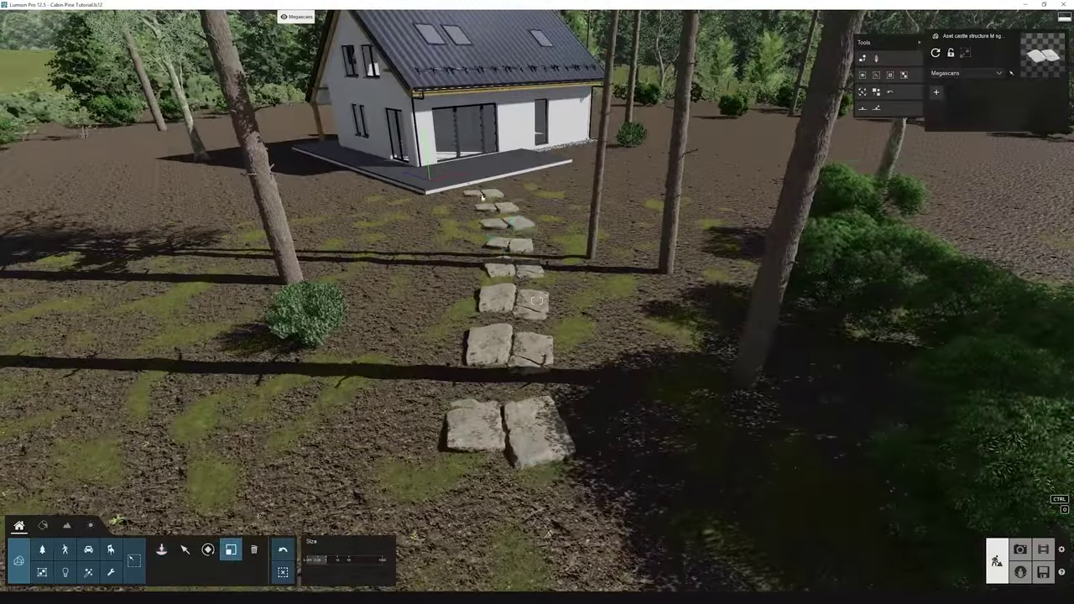
- Line the right side of the stone path with copied log railing segments on the Megascans layer, adjusting their headings to follow the path
key("m")
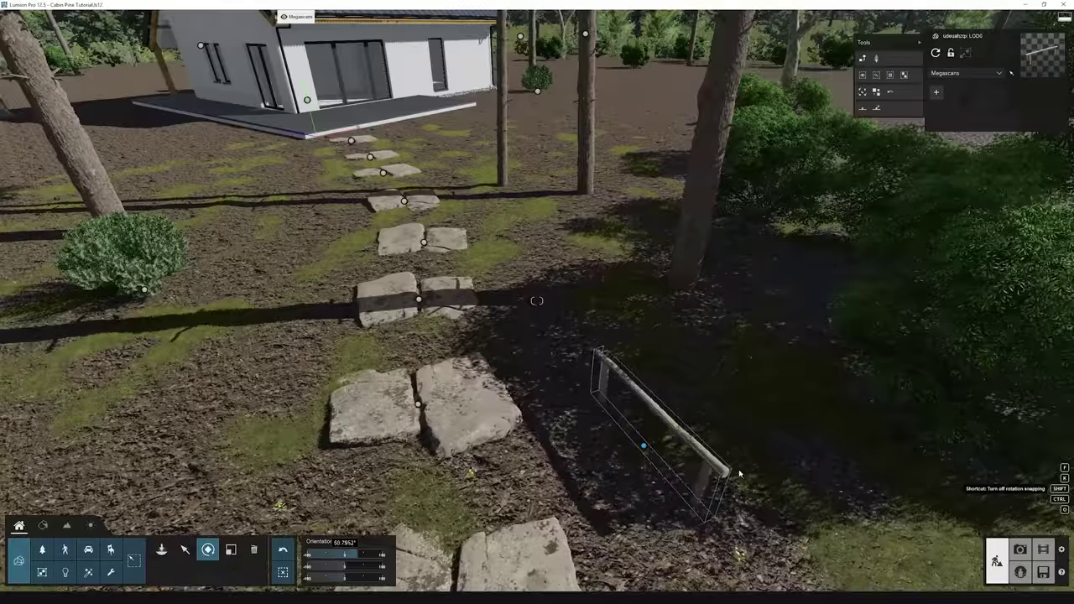
left_click_drag(739, 475, 682, 458)
key("m")
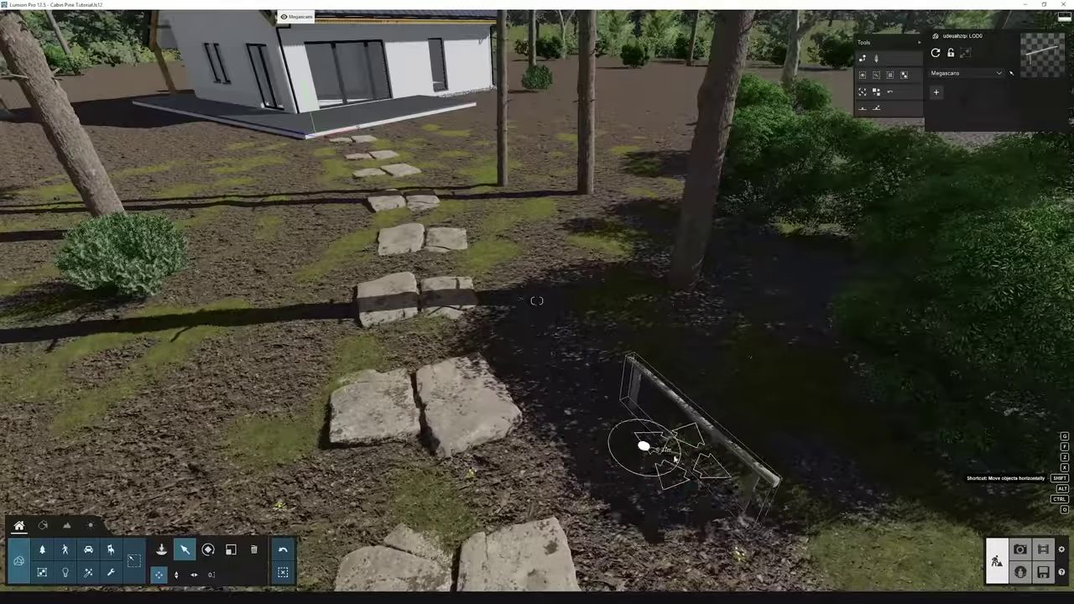
key("r")
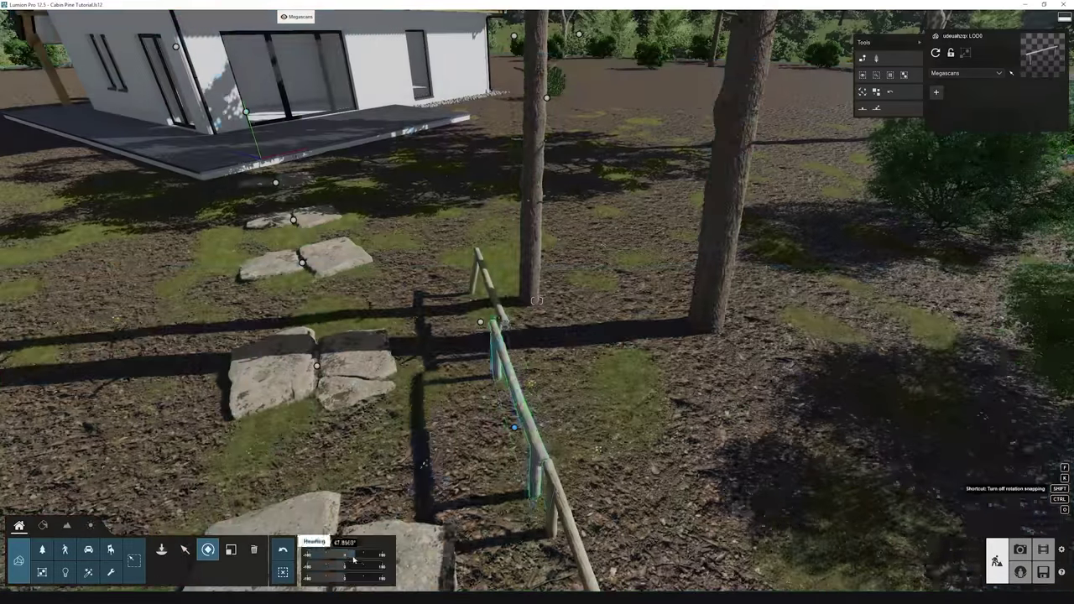
scroll(735, 532, "down", 5)
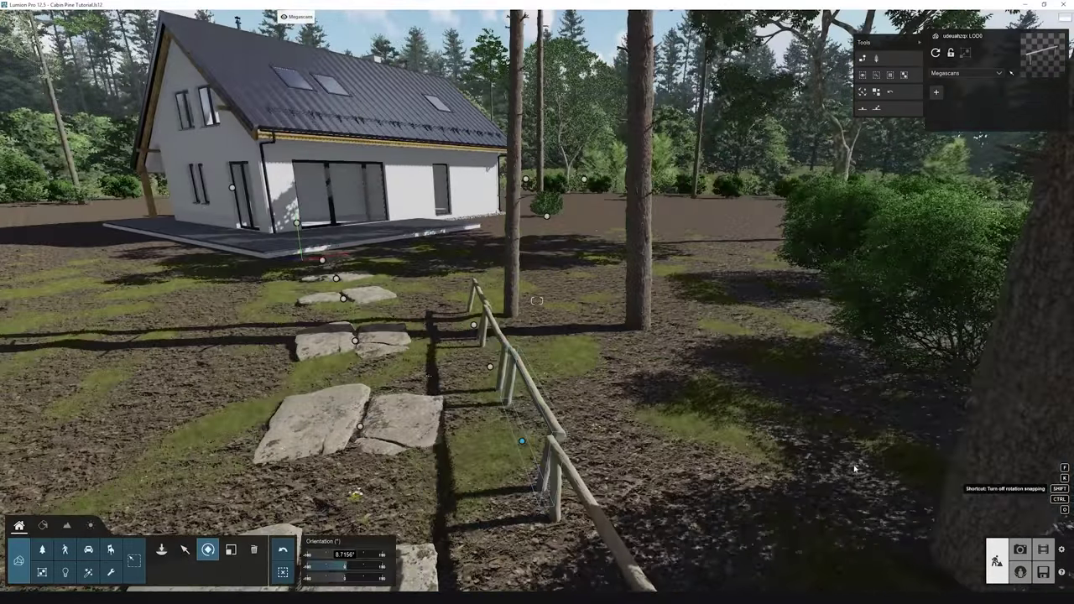
scroll(537, 302, "down", 3)
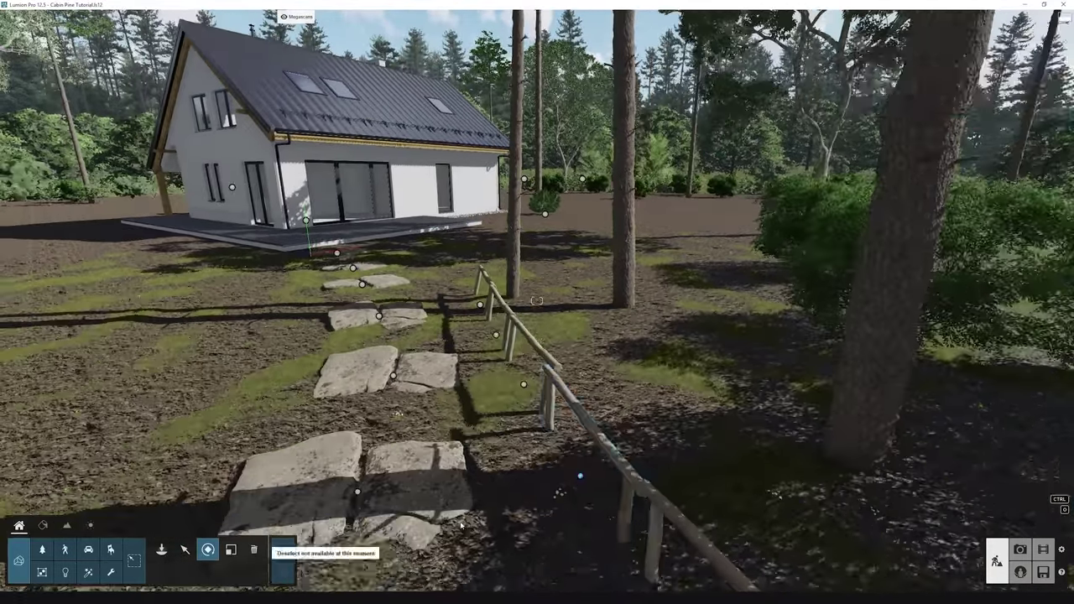
- Position log railing segments along the left side of the stone path, beside the bush
scroll(461, 524, "up", 5)
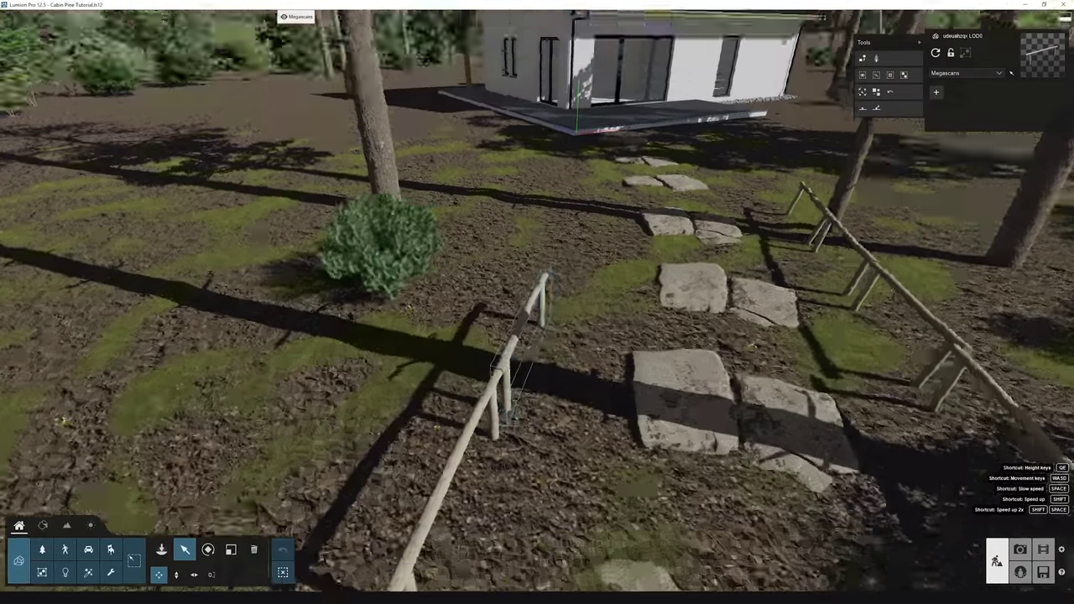
scroll(623, 489, "up", 5)
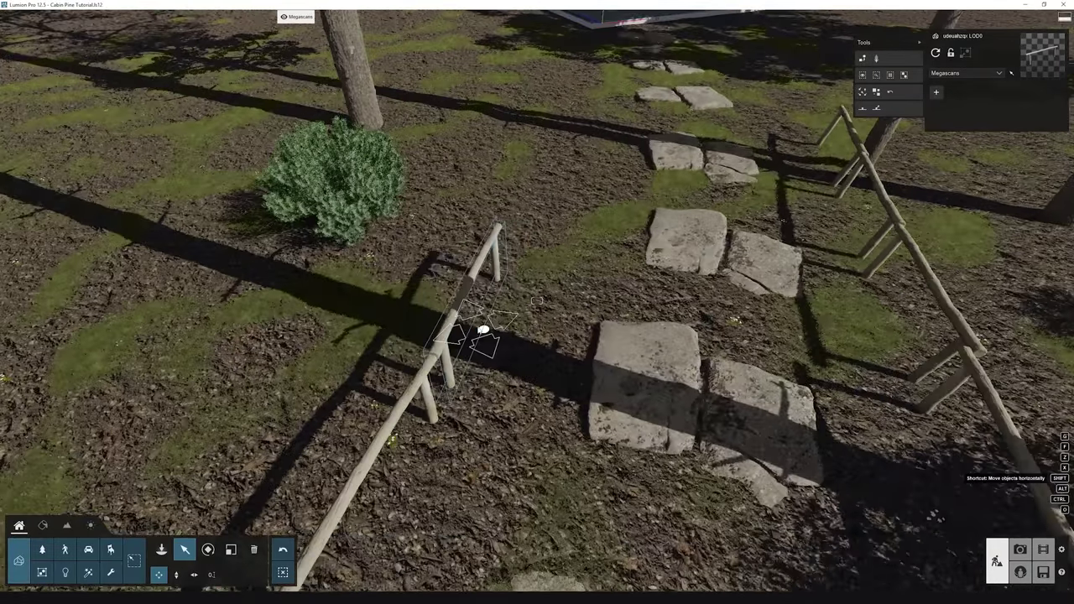
scroll(523, 229, "down", 3)
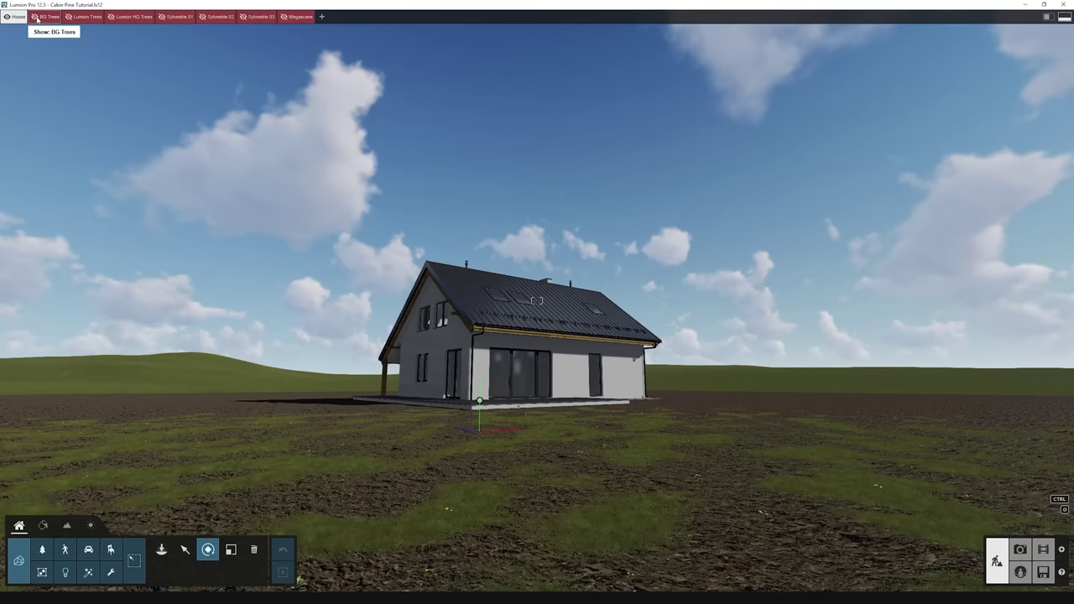
- Show the BG Trees, Lumion Trees, Lumion HQ Trees and Sylvestris 01 to 03 layers one after another
left_click(36, 17)
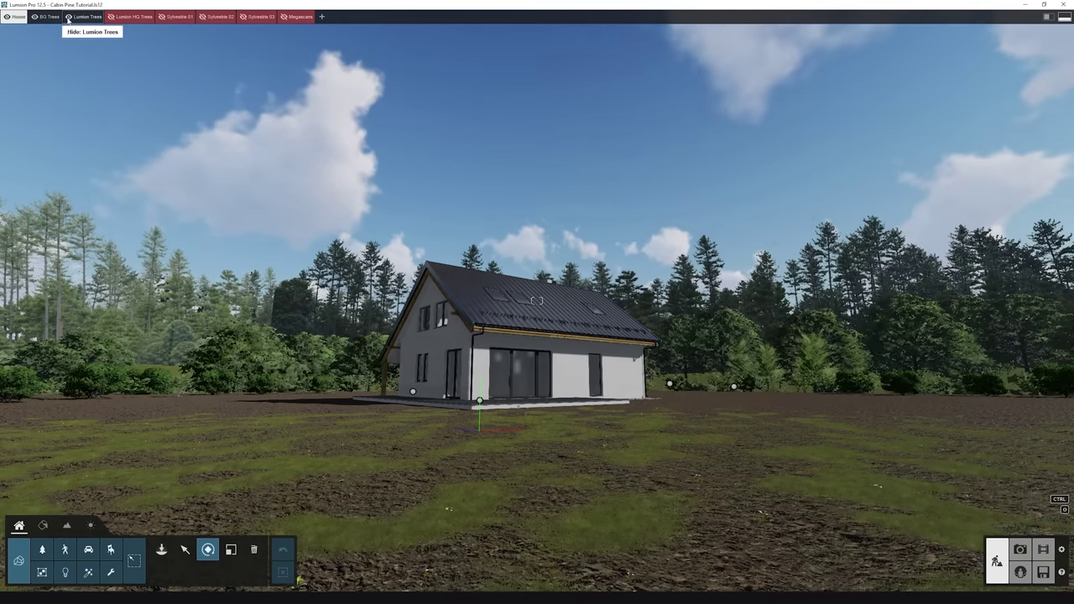
left_click(112, 16)
left_click(161, 17)
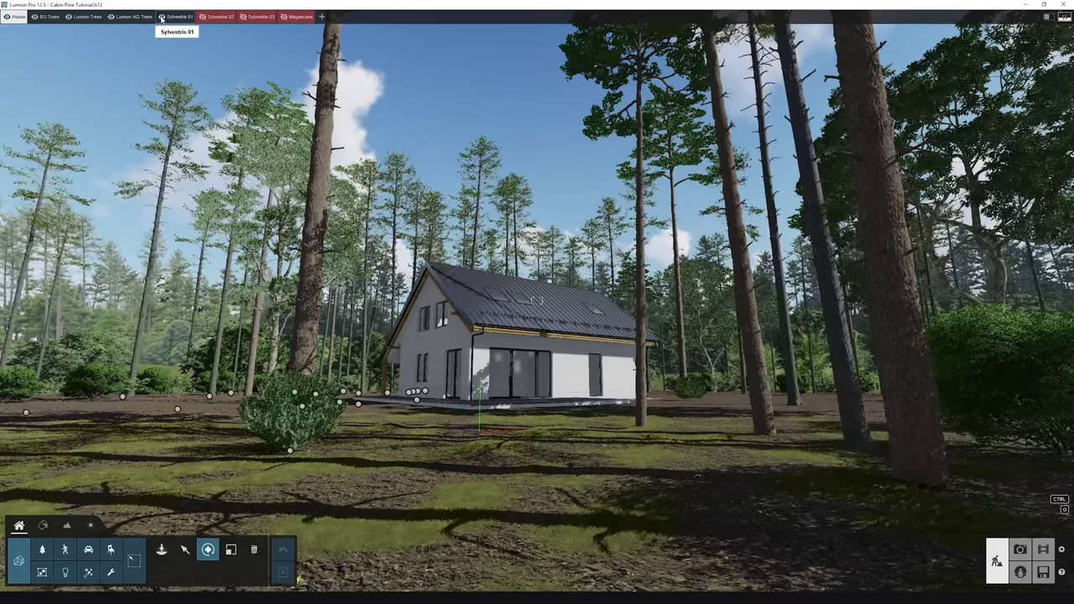
left_click(244, 17)
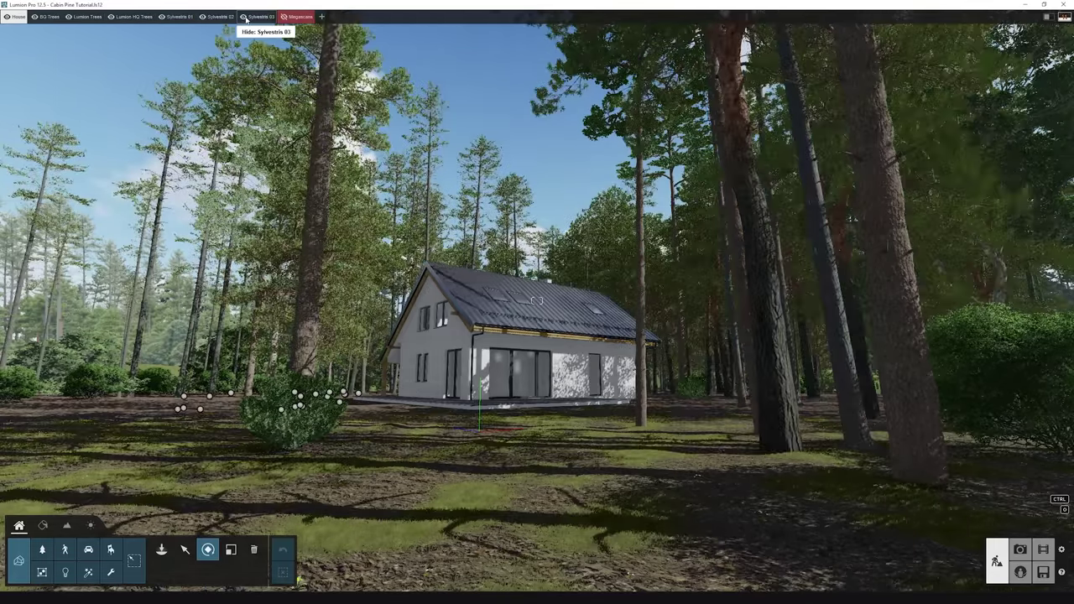
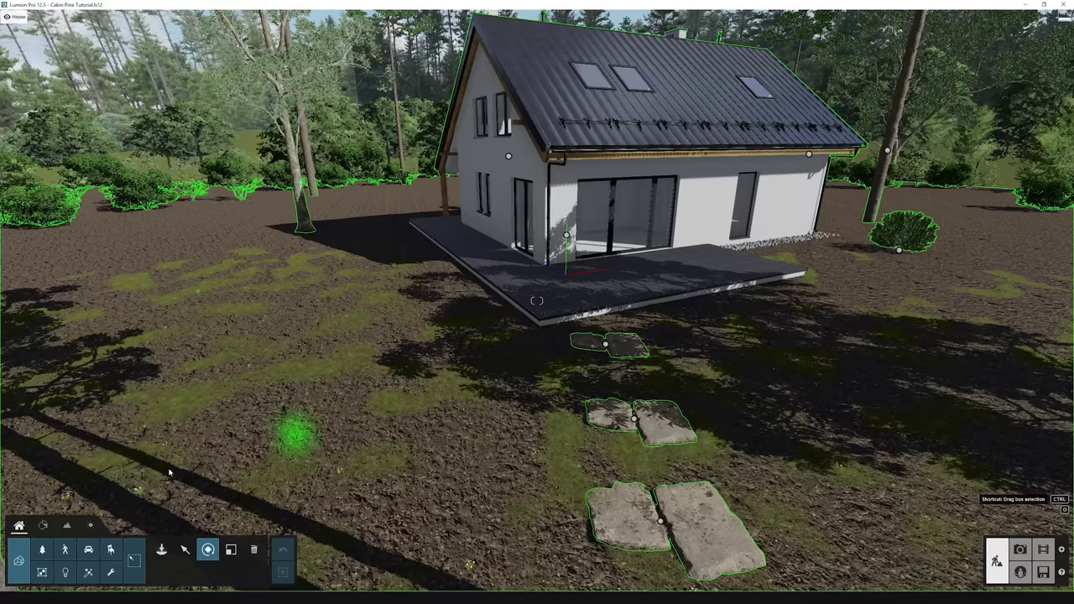
- Choose Stump 004 from the nature models and place it on the ground in front of the terrace corner
left_click(169, 475)
left_click(43, 550)
left_click(41, 176)
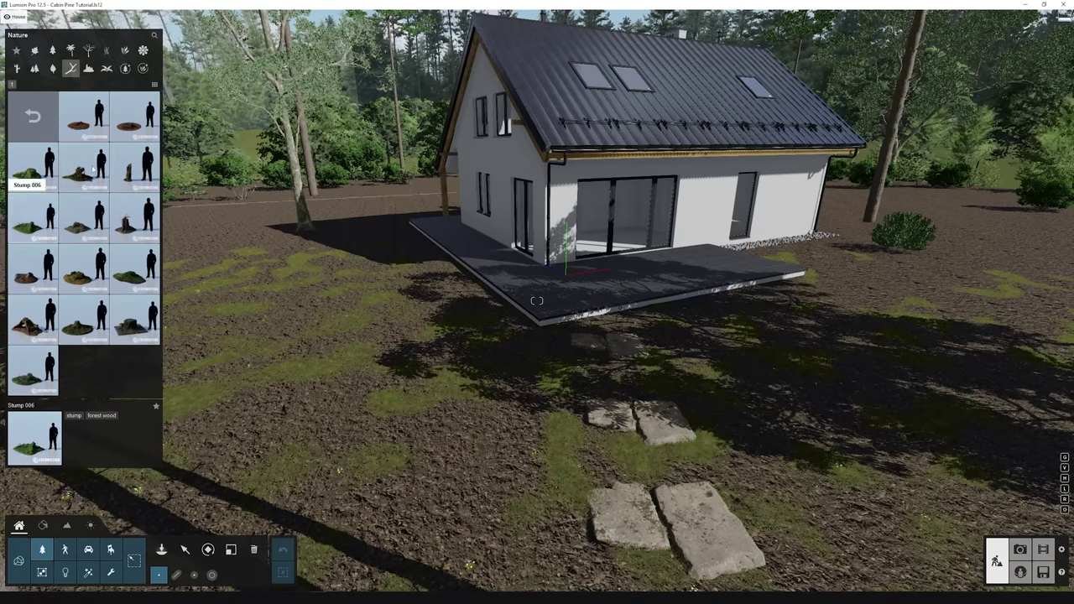
key("w")
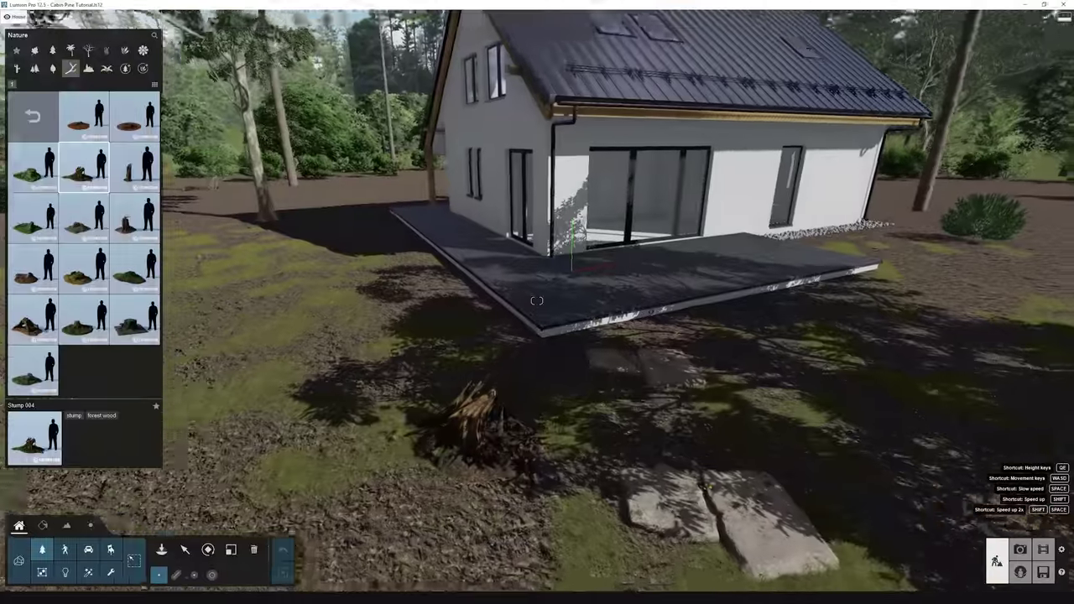
key("r")
left_click_drag(477, 413, 467, 424)
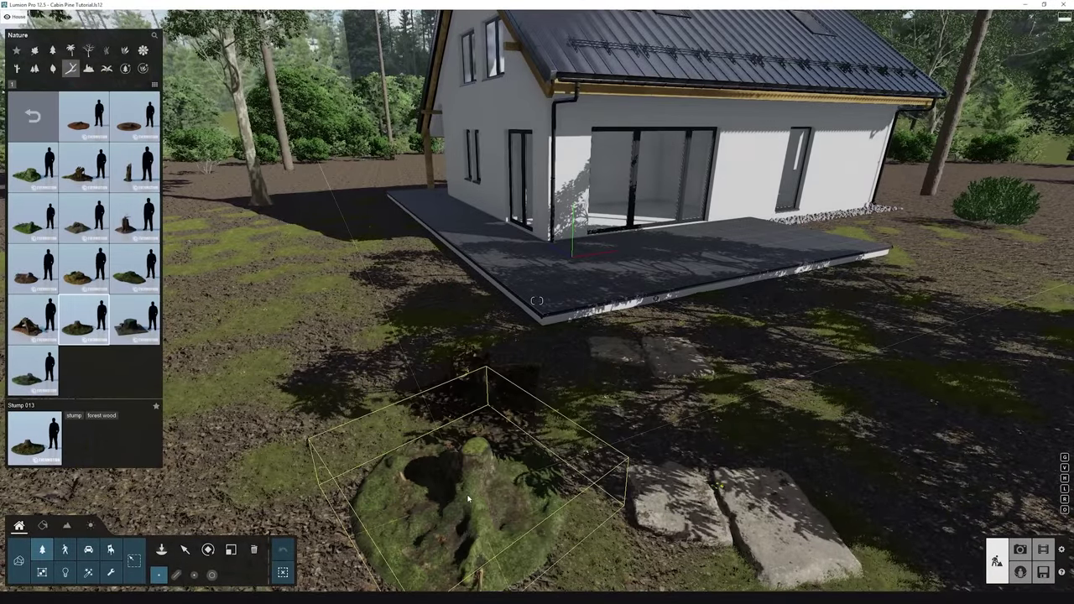
- Add a stump in front of the bush near the house's far corner, trying out Stump 014
key("d")
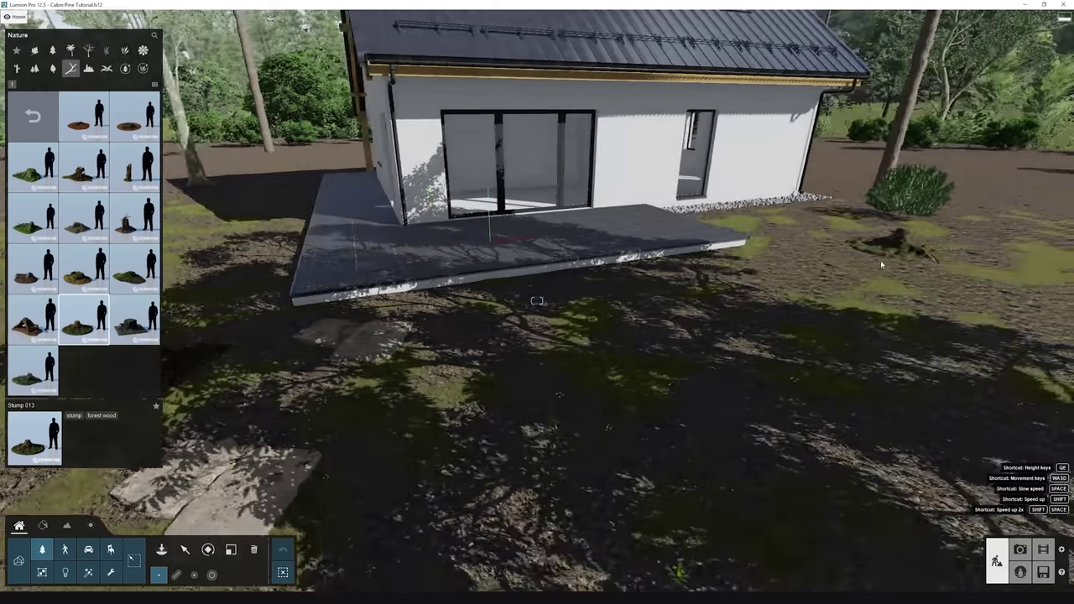
left_click(134, 319)
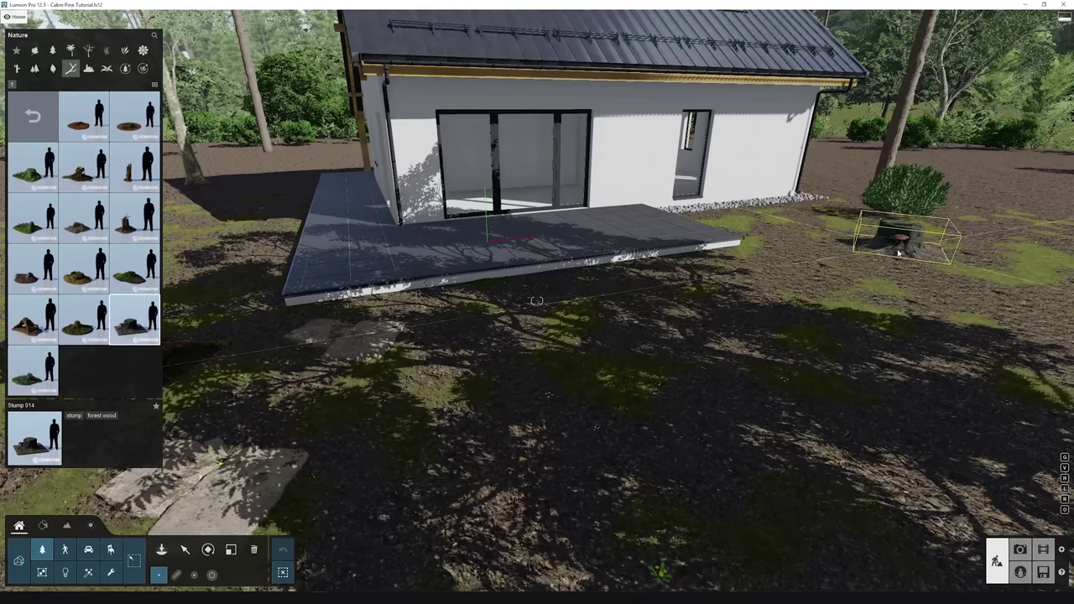
left_click(536, 300)
- Place Dandelion 003 weeds at the base of the hollow stump beside the terrace on the Tree Stumps layer
right_click_drag(536, 301, 536, 302)
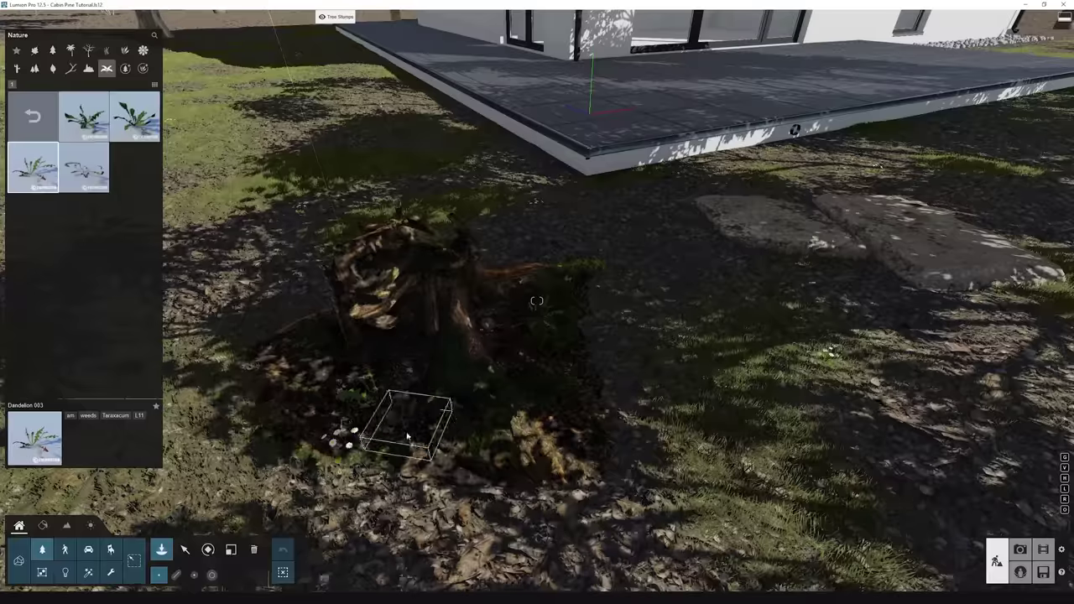
left_click(405, 430)
left_click(161, 549)
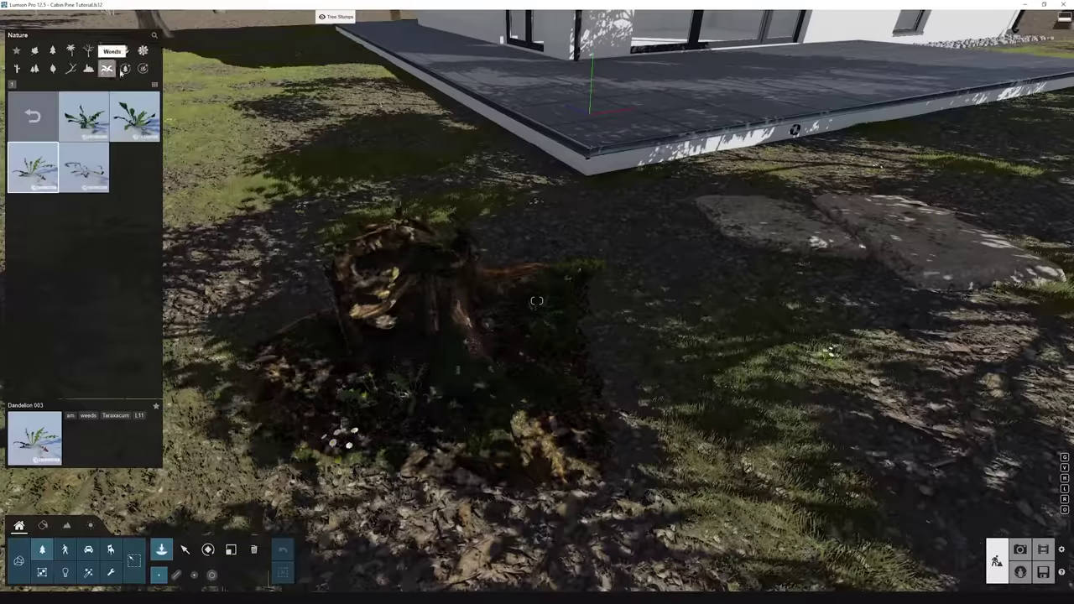
- Browse the grasses and place Button Fern 003 plants around the mossy stump near the bush
left_click(124, 51)
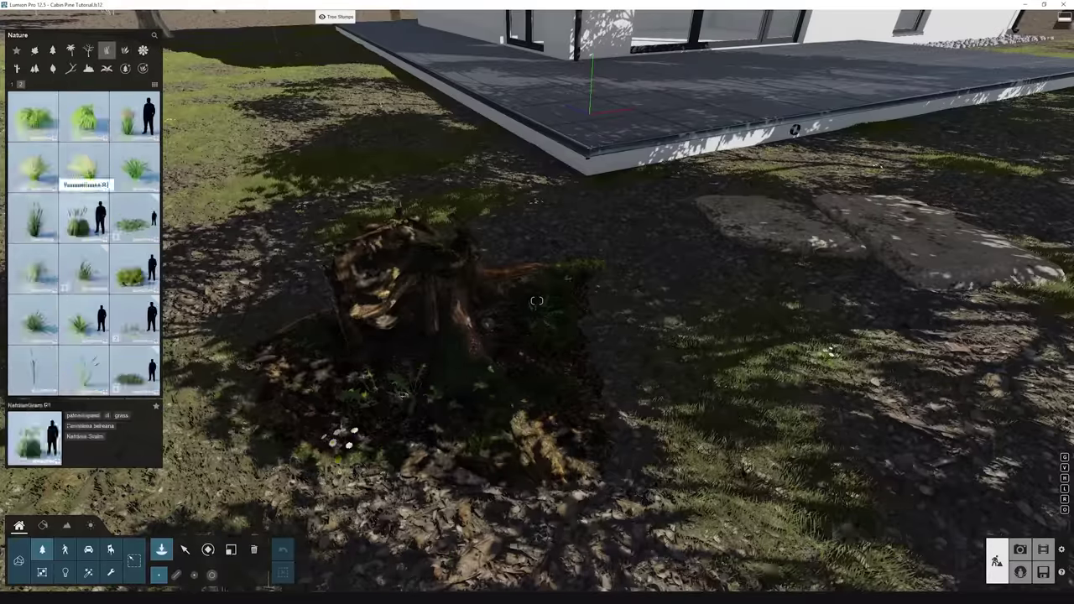
left_click(536, 300)
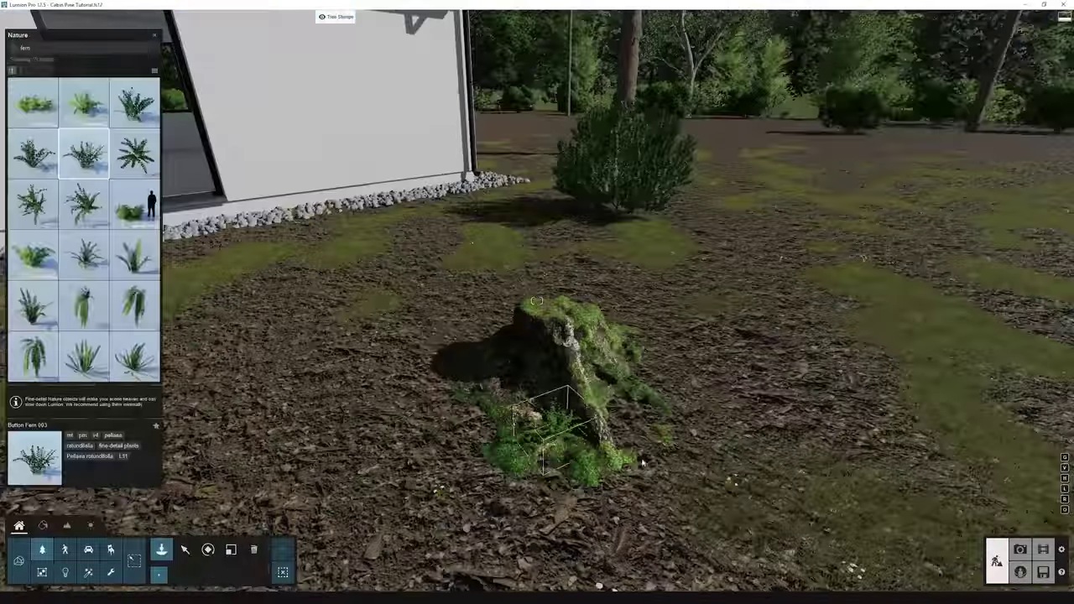
left_click(457, 373)
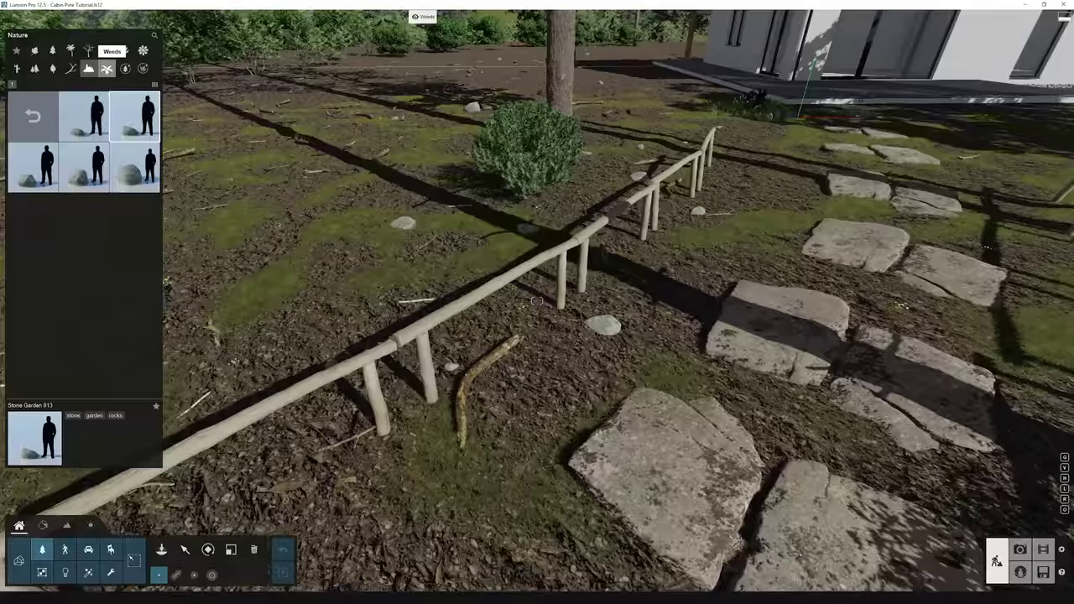
- Scatter Daucus 002 weeds along the railings on the Weeds layer and copy a Dooryard Dock plant to the foot of the large tree
left_click(109, 67)
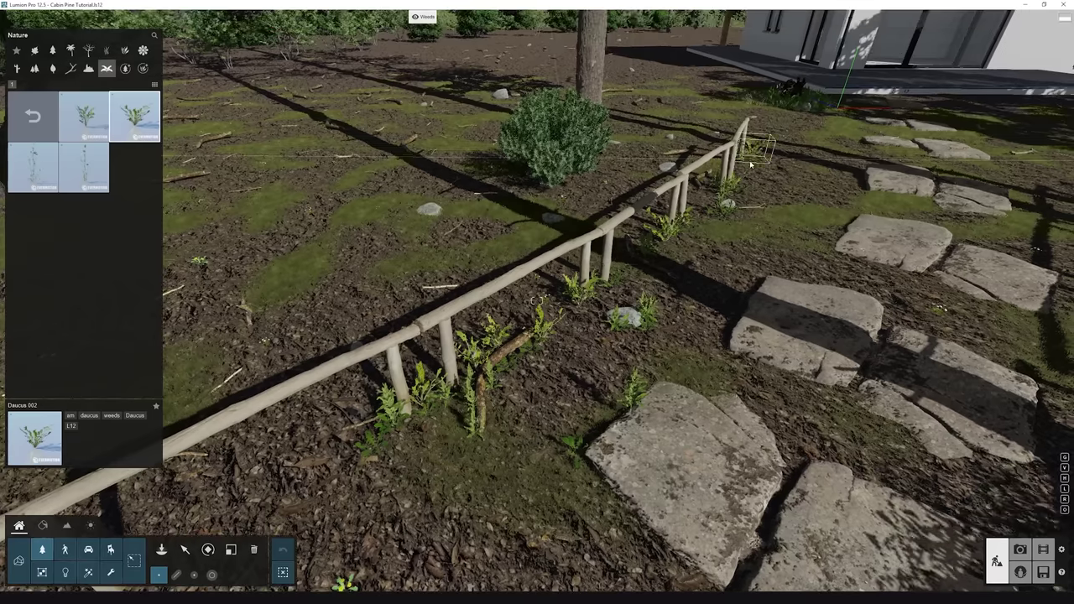
left_click(537, 295)
left_click(84, 172)
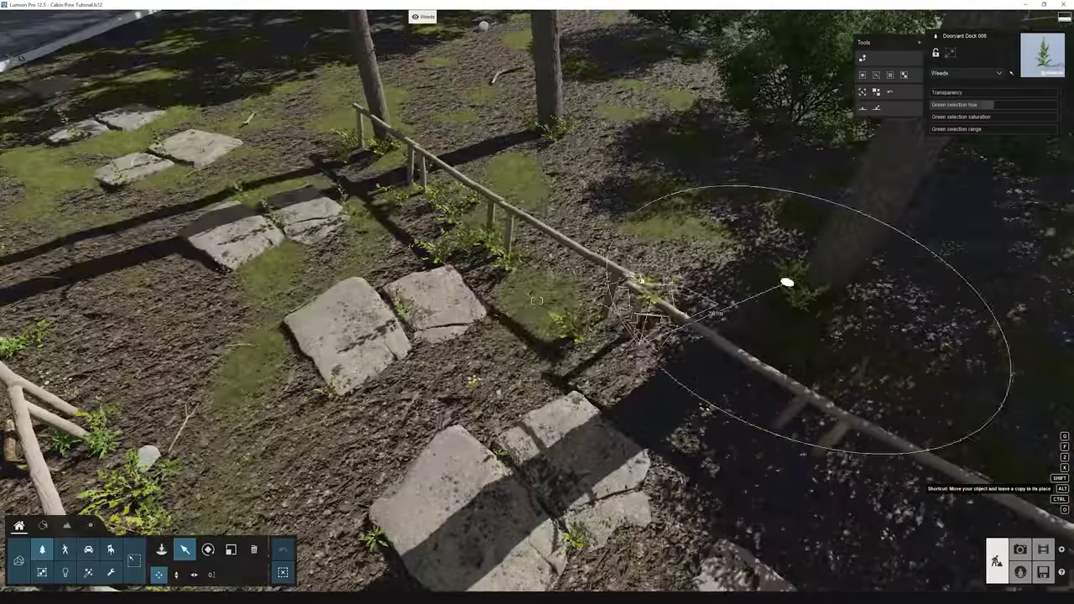
left_click(781, 280)
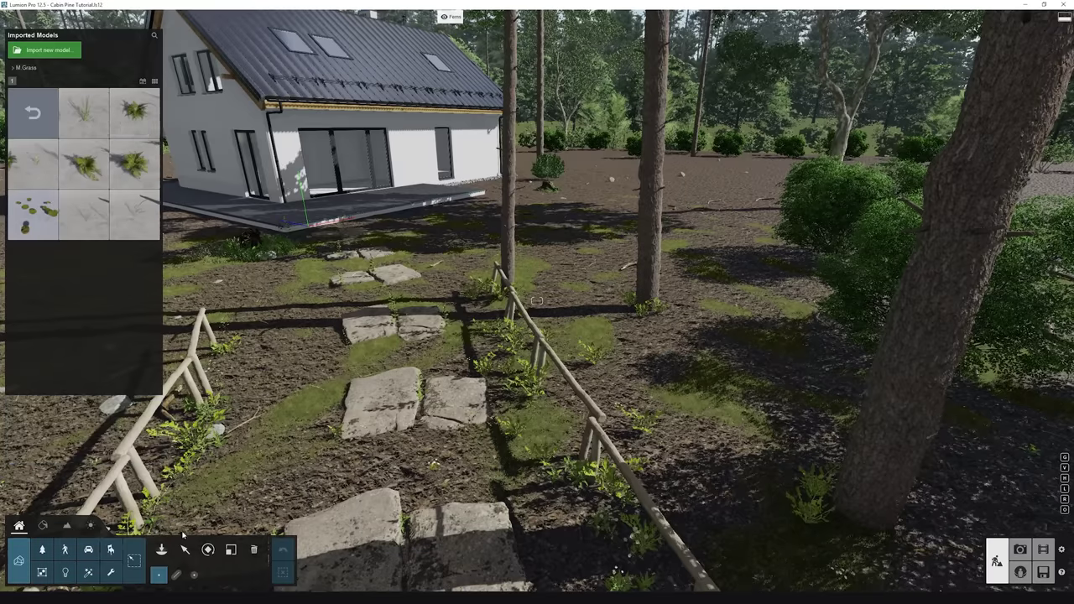
- Place gravel rock patches from the M.Rocks models along the stone path and terrace on the Megascans Rocks layer, rotating and resizing them
left_click(178, 575)
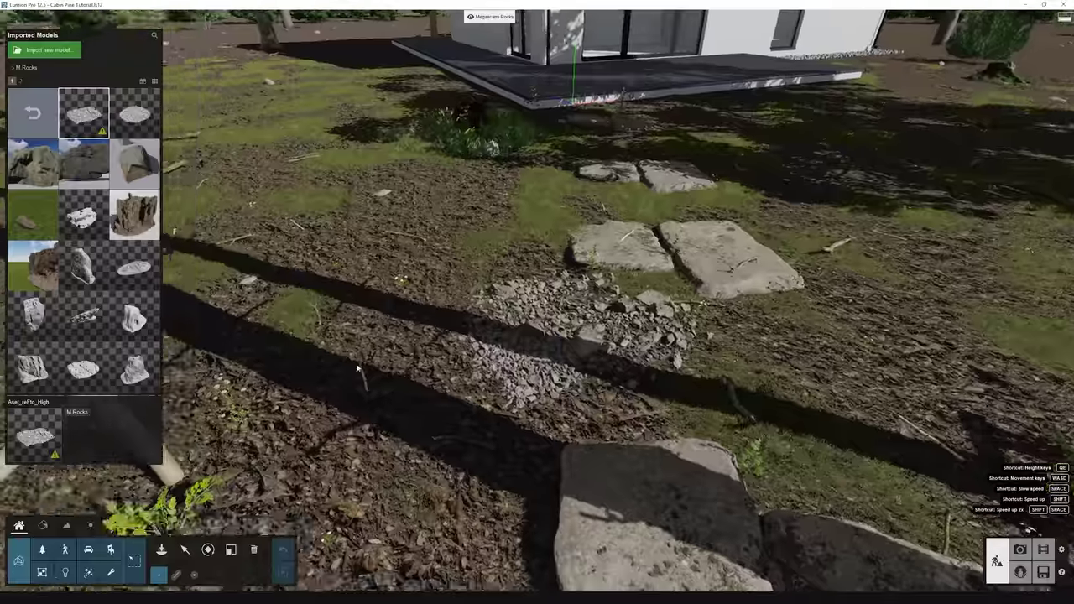
scroll(358, 369, "up", 3)
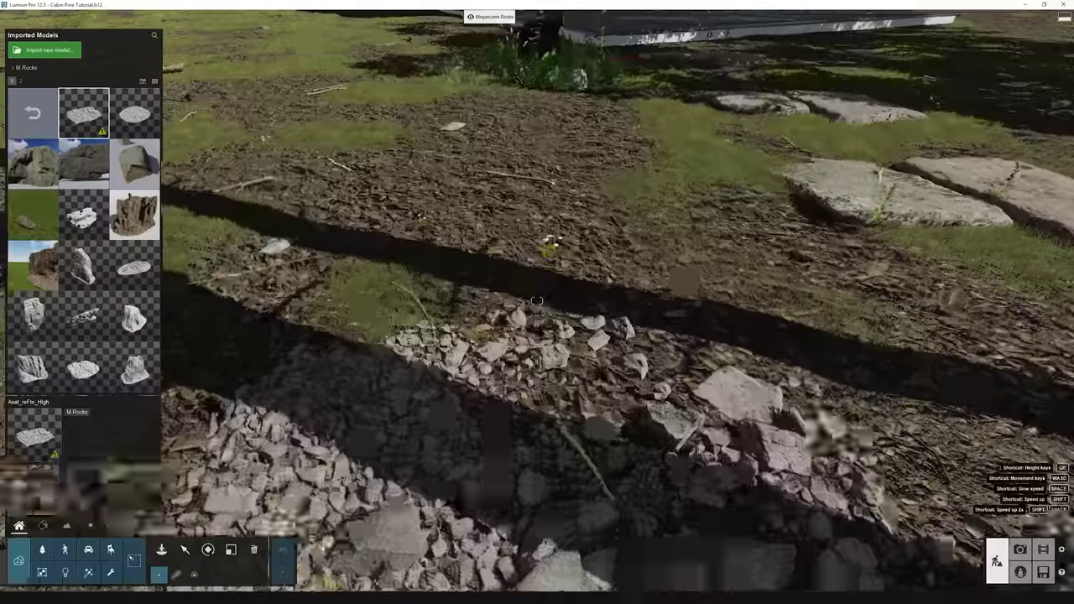
left_click(449, 344)
left_click_drag(449, 344, 415, 354)
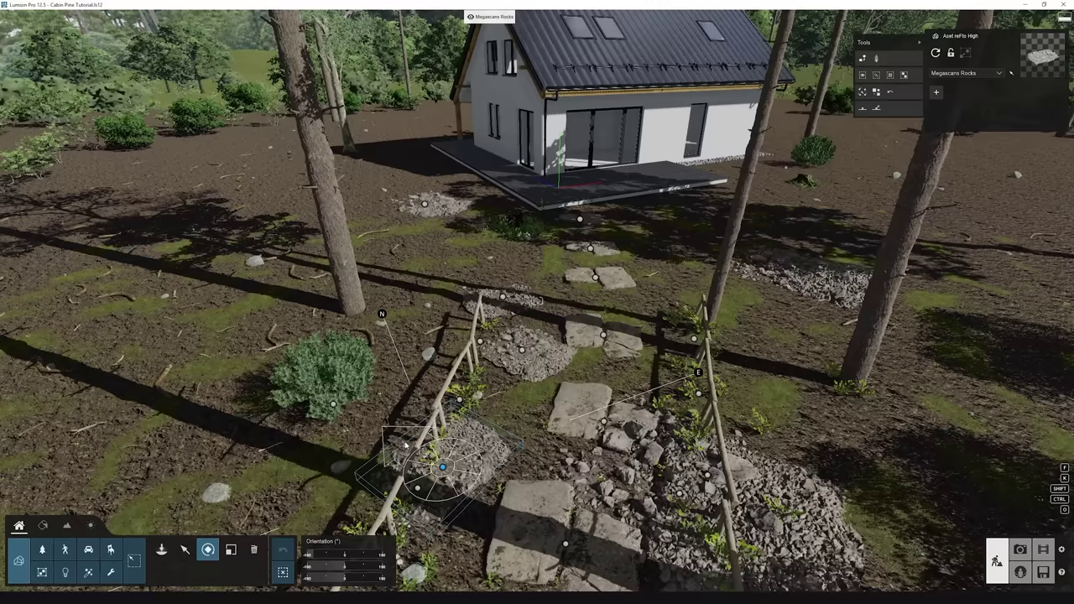
key("m")
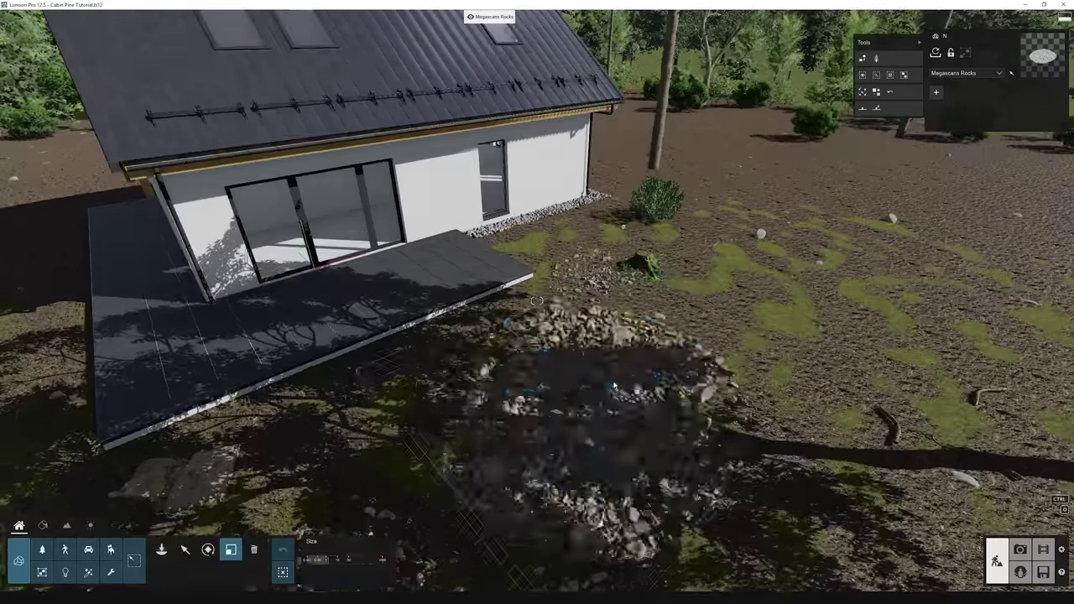
key("m")
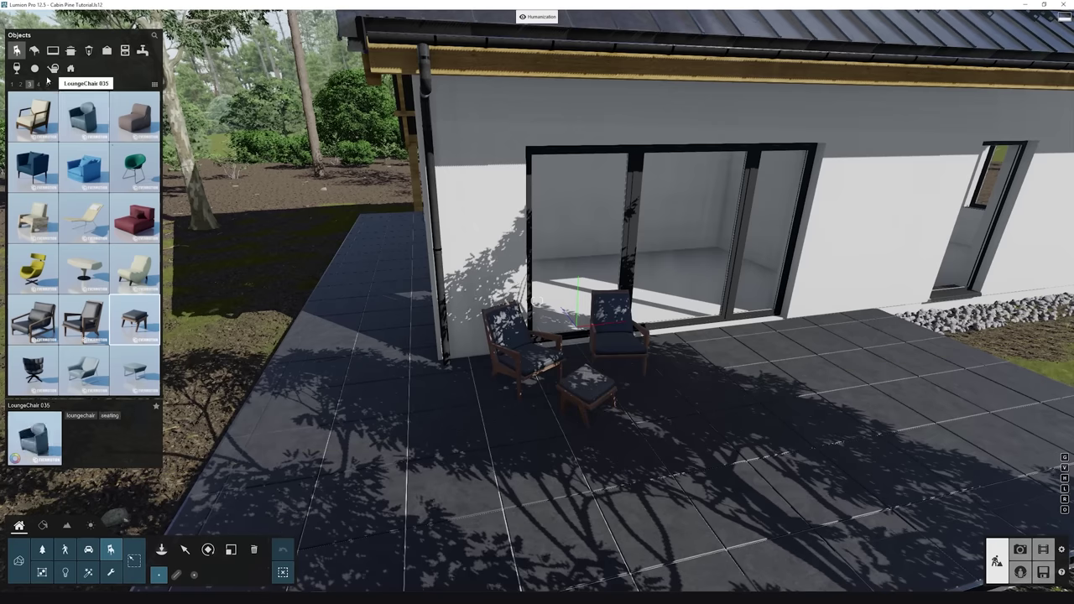
- Furnish the terrace with a stone fire pit and volumetric fire near the chairs, setting the fire's width to about 0.8 m and raising its intensity
left_click(53, 68)
left_click(84, 115)
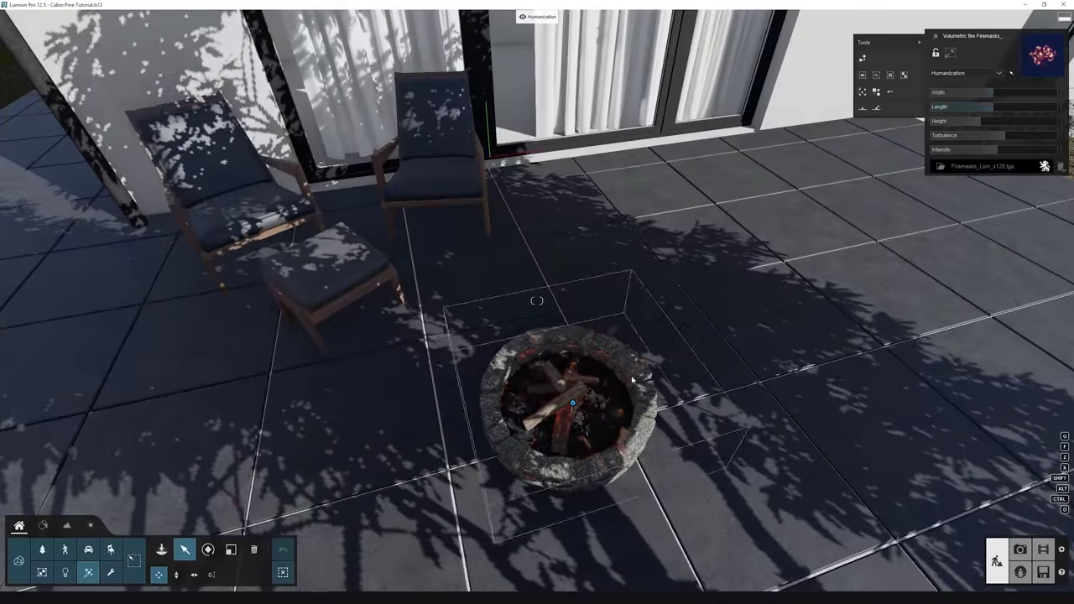
left_click_drag(966, 93, 990, 94)
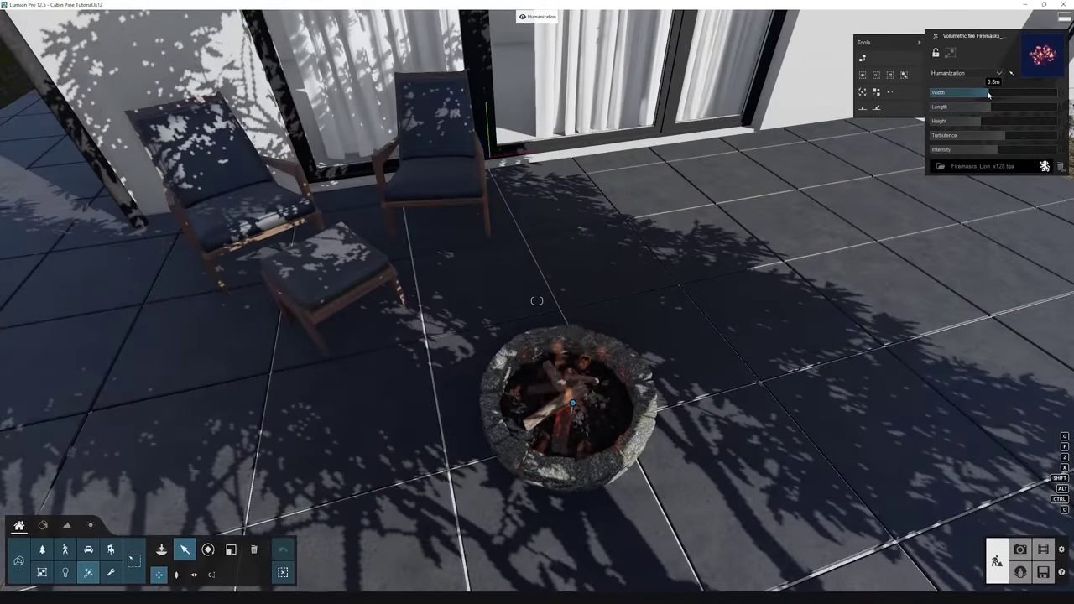
left_click_drag(997, 150, 1016, 149)
- Place flying Sparrow 001 birds in the sky above the house on the Humanization layer
key("s")
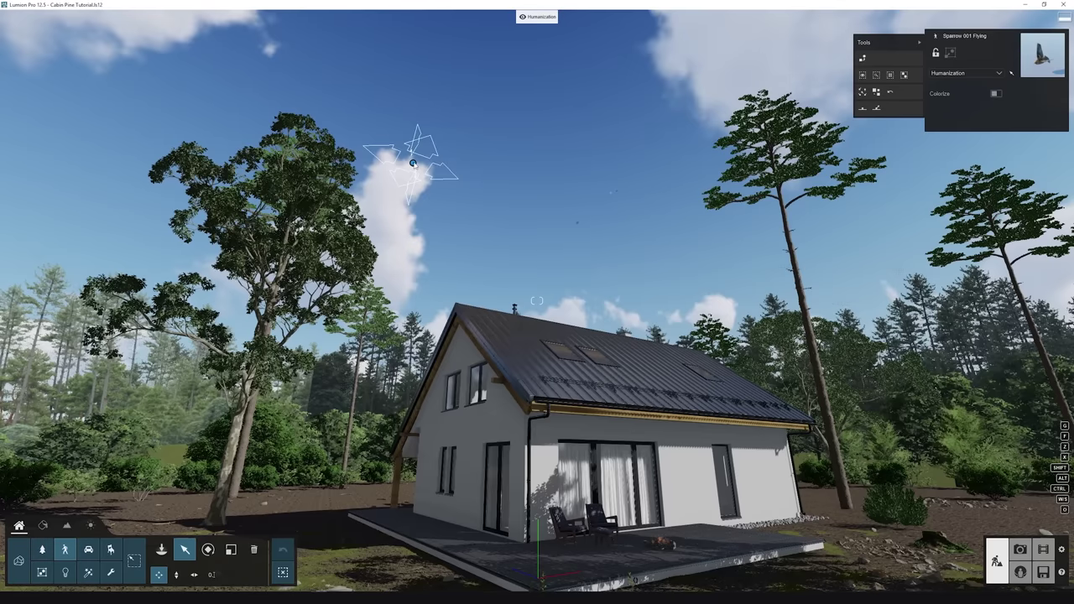
left_click_drag(614, 259, 727, 139)
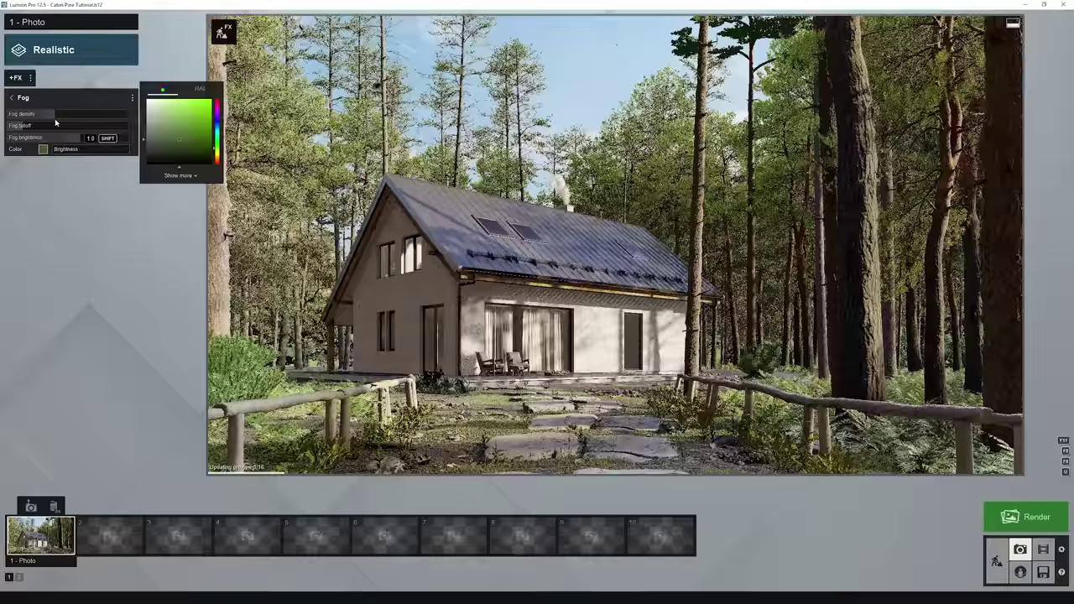
- Adjust the photo's Fog falloff and rotate the Real Skies heading so sunlight falls across the house and trees
left_click(54, 119)
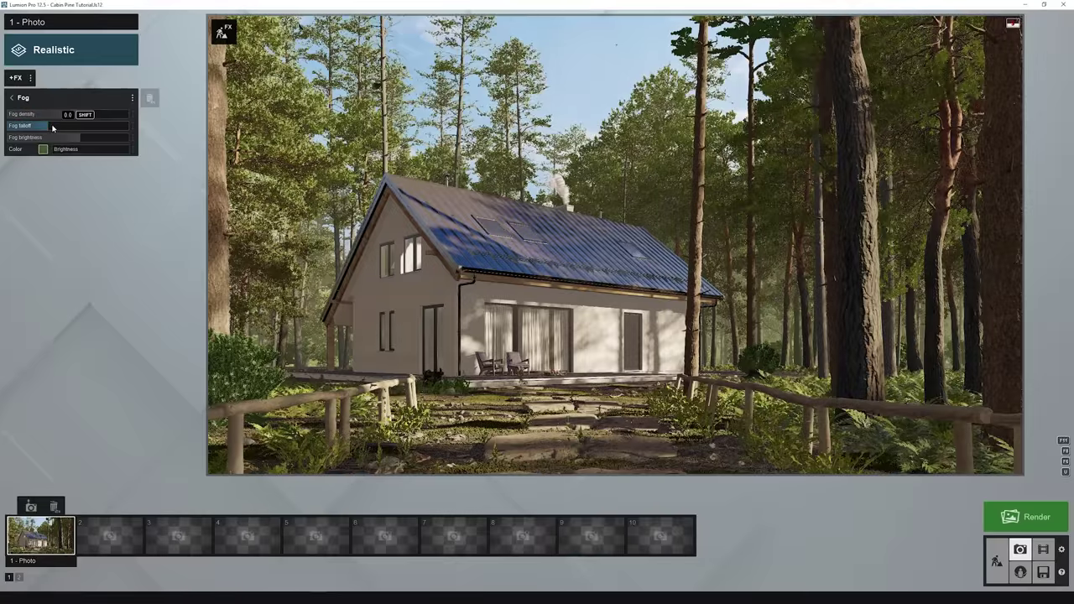
left_click_drag(84, 126, 117, 128)
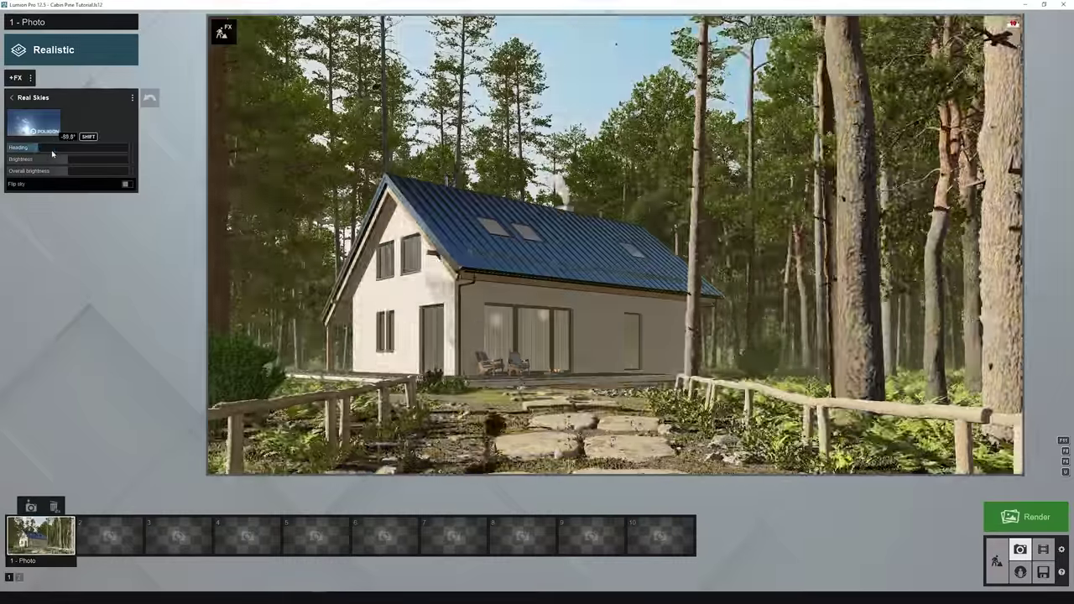
left_click_drag(93, 148, 192, 156)
left_click_drag(69, 162, 68, 162)
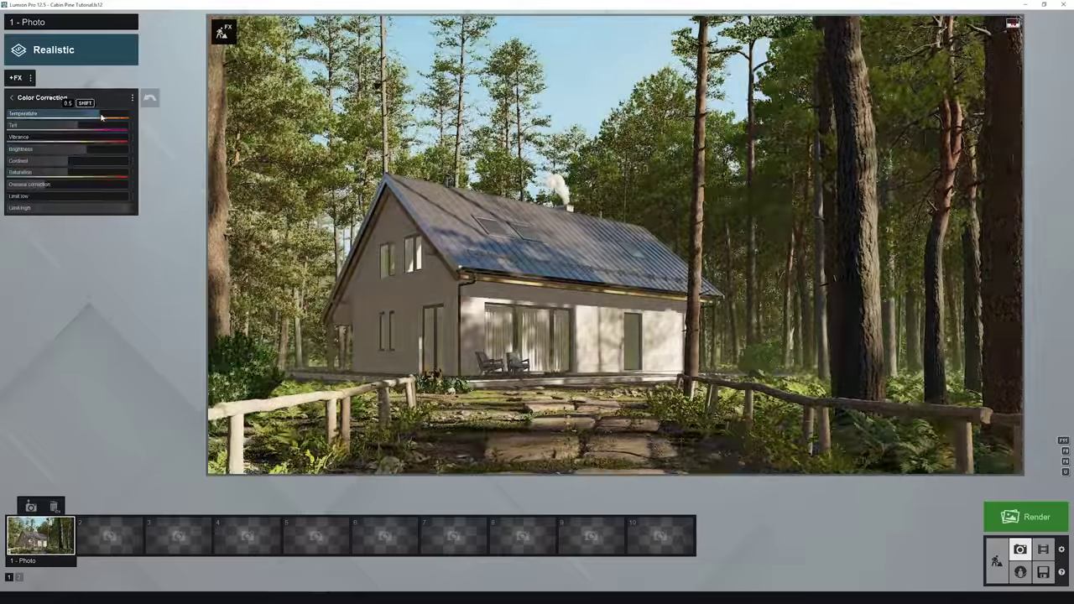
- Set the Color Correction temperature to 0.5 and tune the foliage tint with an Autumn Colors effect on all layers
left_click_drag(69, 152, 71, 162)
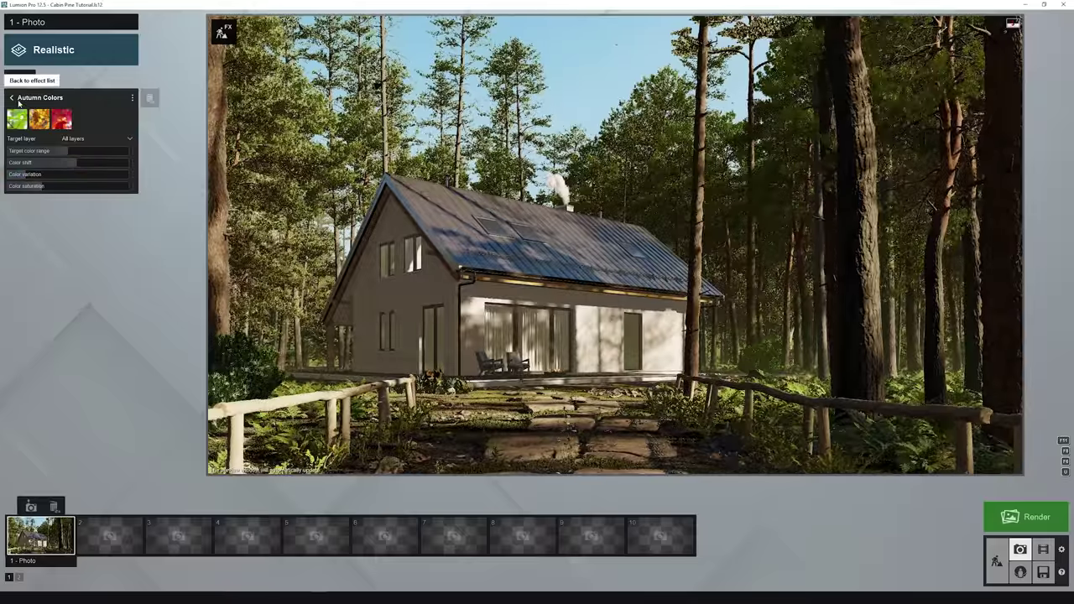
left_click(12, 97)
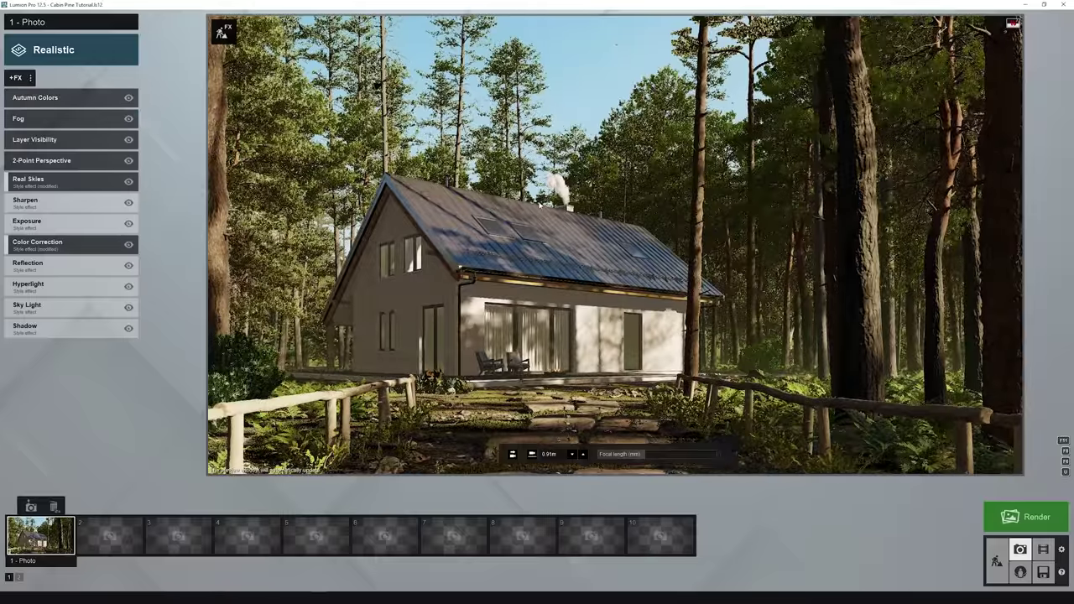